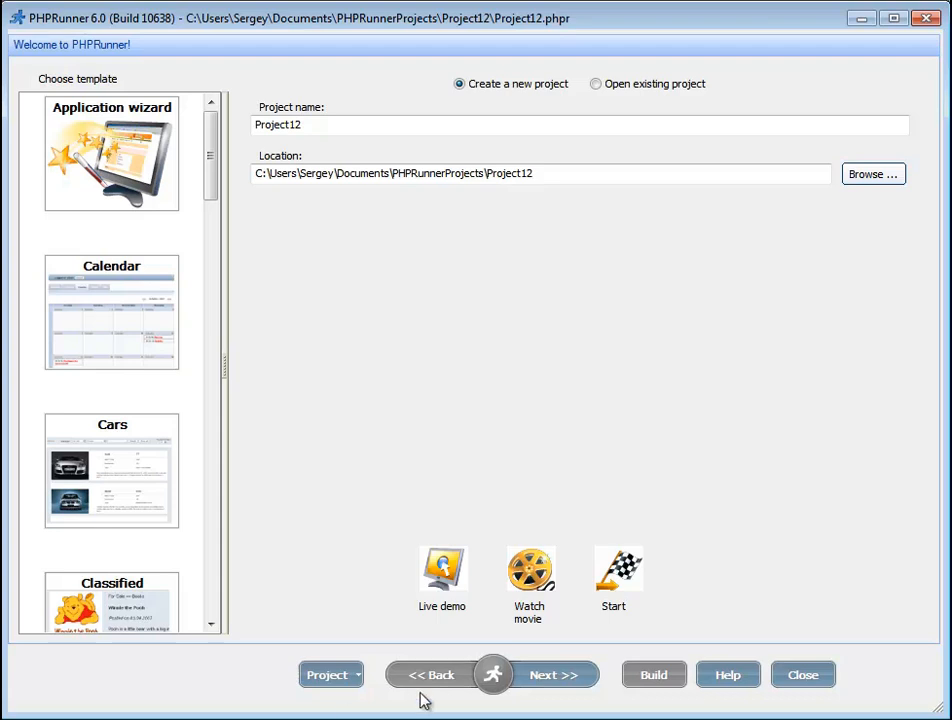
# Step: Start a new Microsoft Access project using examples1.mdb from Documents as the database file
pyautogui.click(547, 680)
pyautogui.click(350, 135)
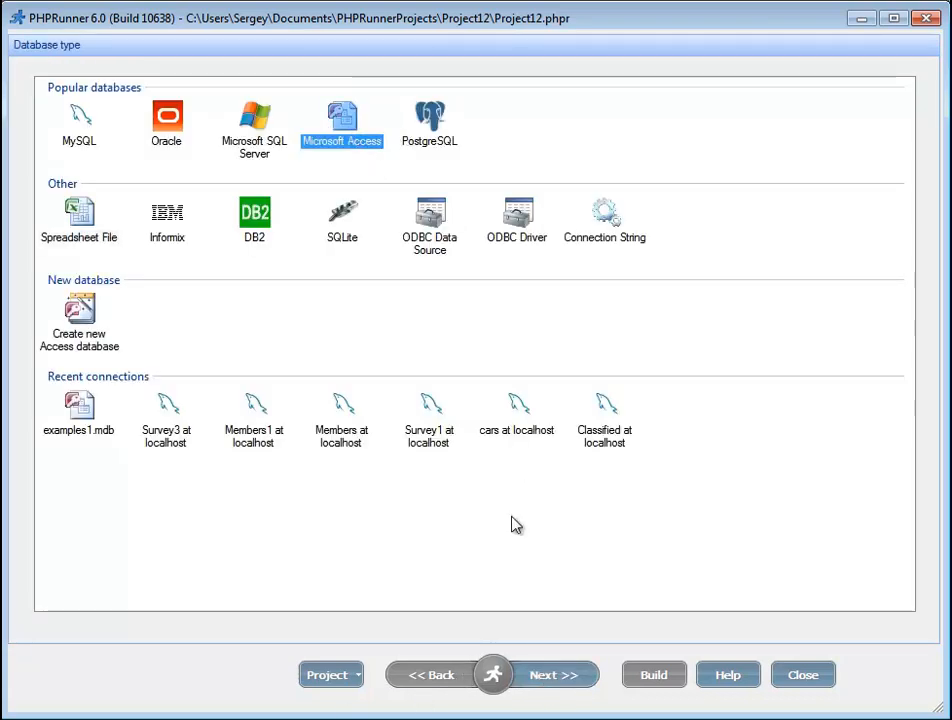
pyautogui.click(547, 678)
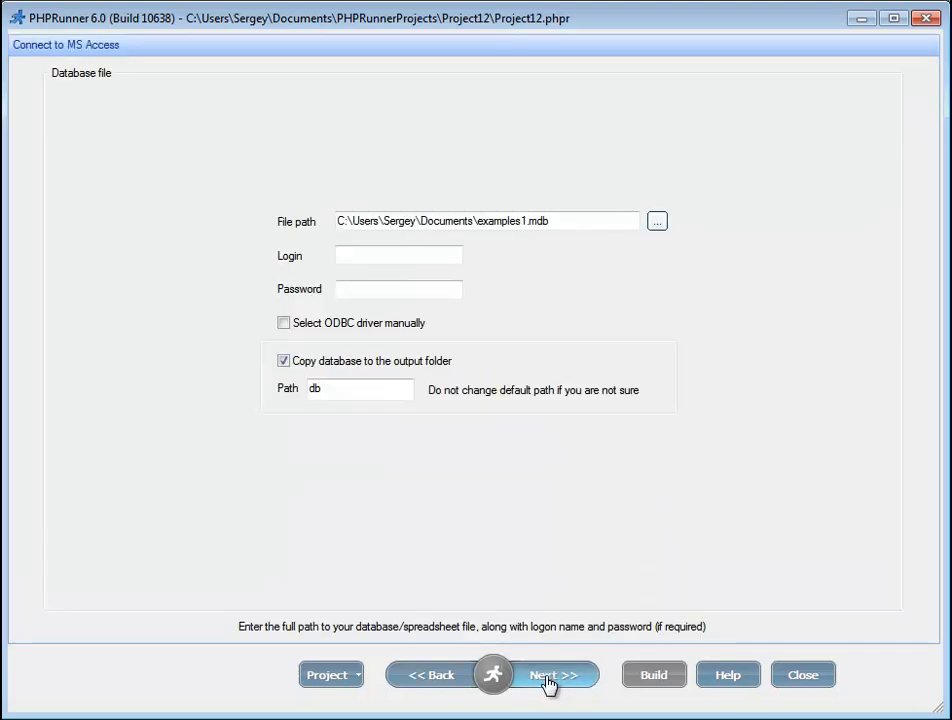
pyautogui.click(658, 222)
pyautogui.moveTo(792, 228); pyautogui.dragTo(790, 353)
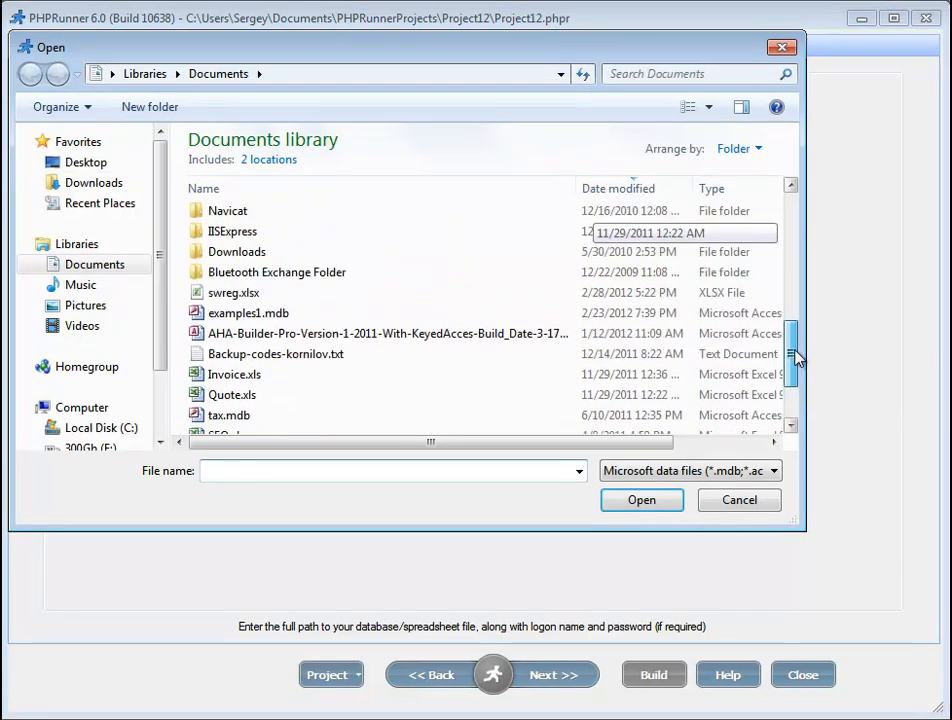
pyautogui.click(261, 316)
pyautogui.click(633, 502)
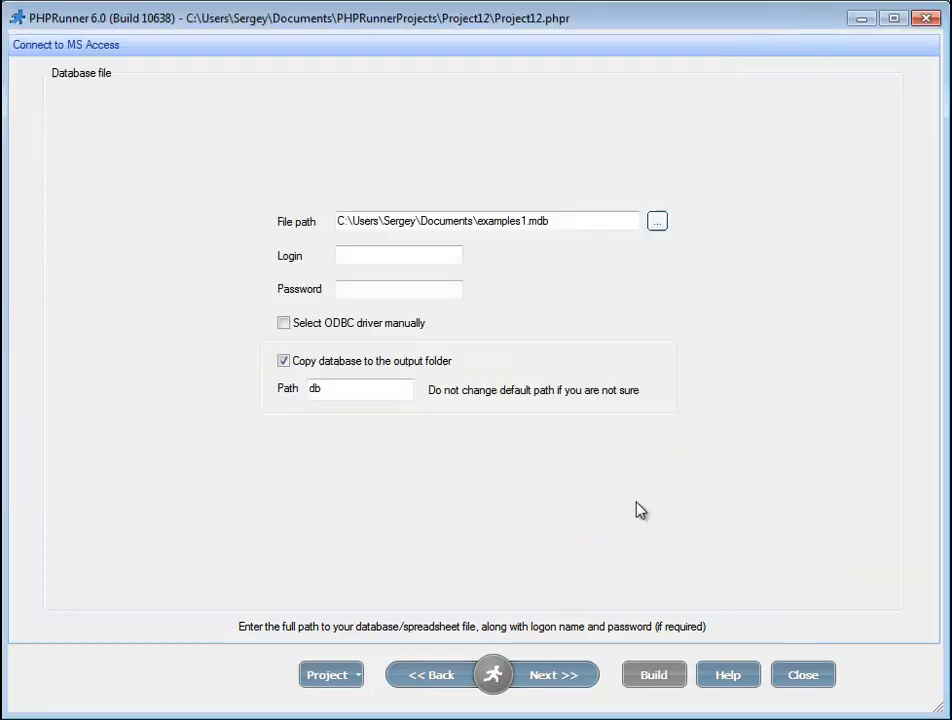
# Step: Include the Cars, Make and Users tables in the project and remove the Balance table
pyautogui.click(541, 684)
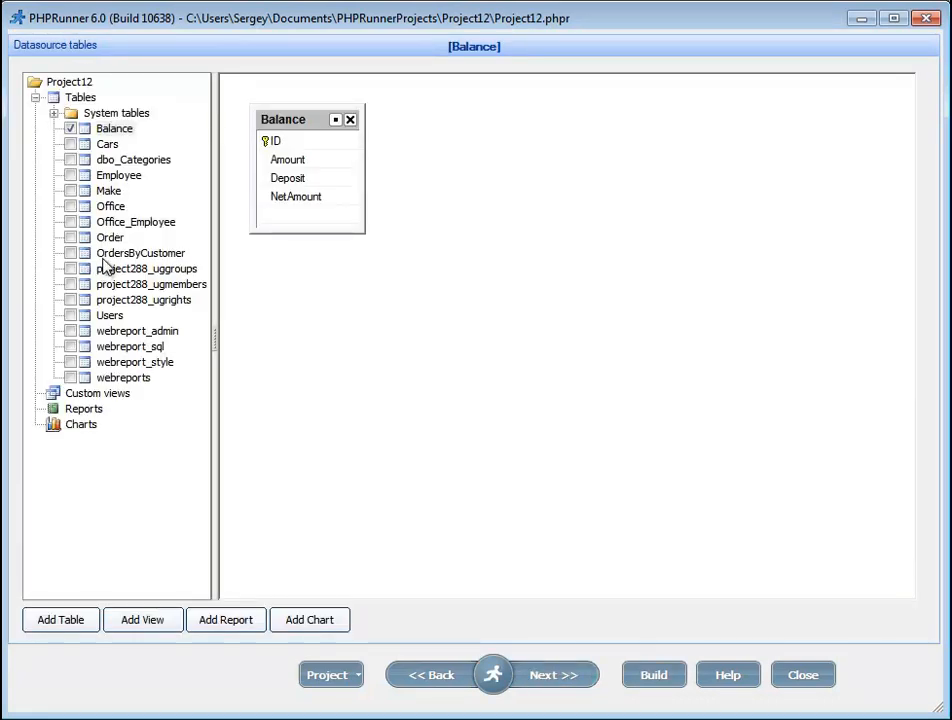
pyautogui.click(70, 144)
pyautogui.click(70, 128)
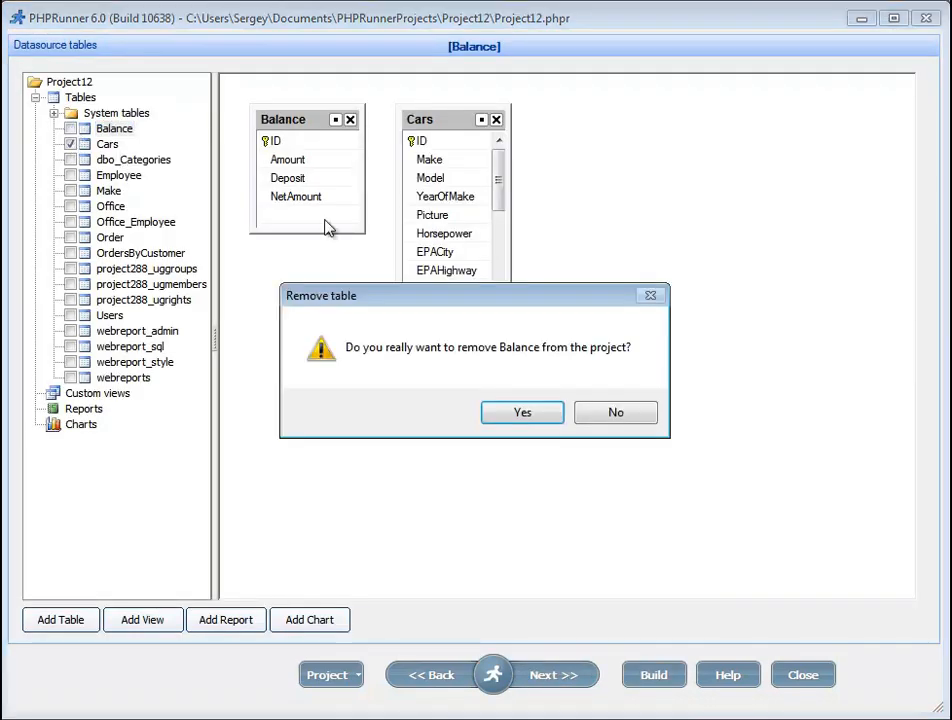
pyautogui.click(522, 412)
pyautogui.click(70, 190)
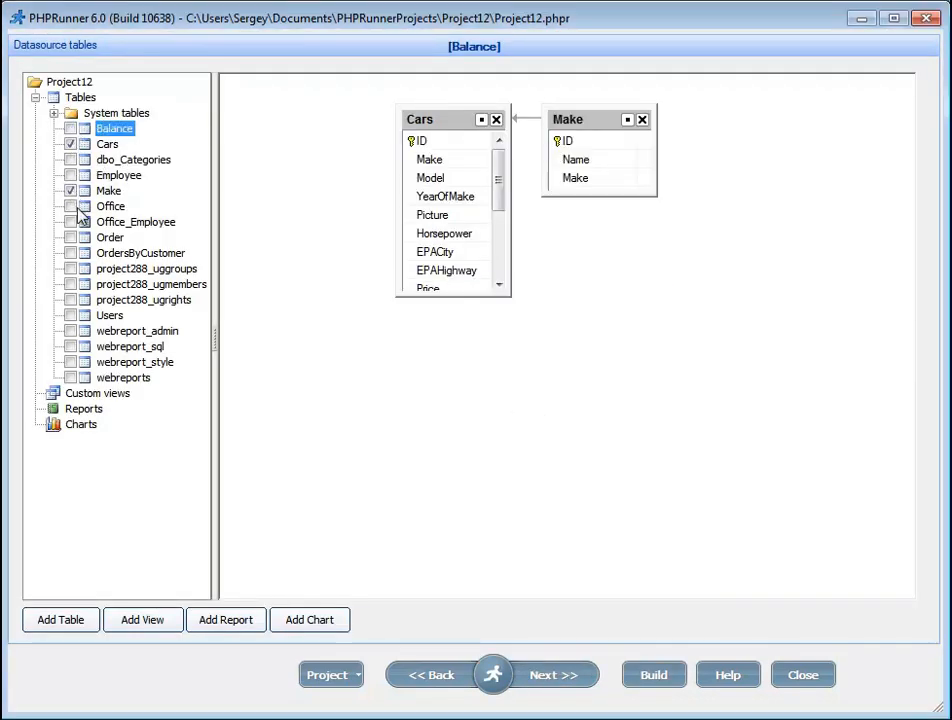
pyautogui.click(112, 146)
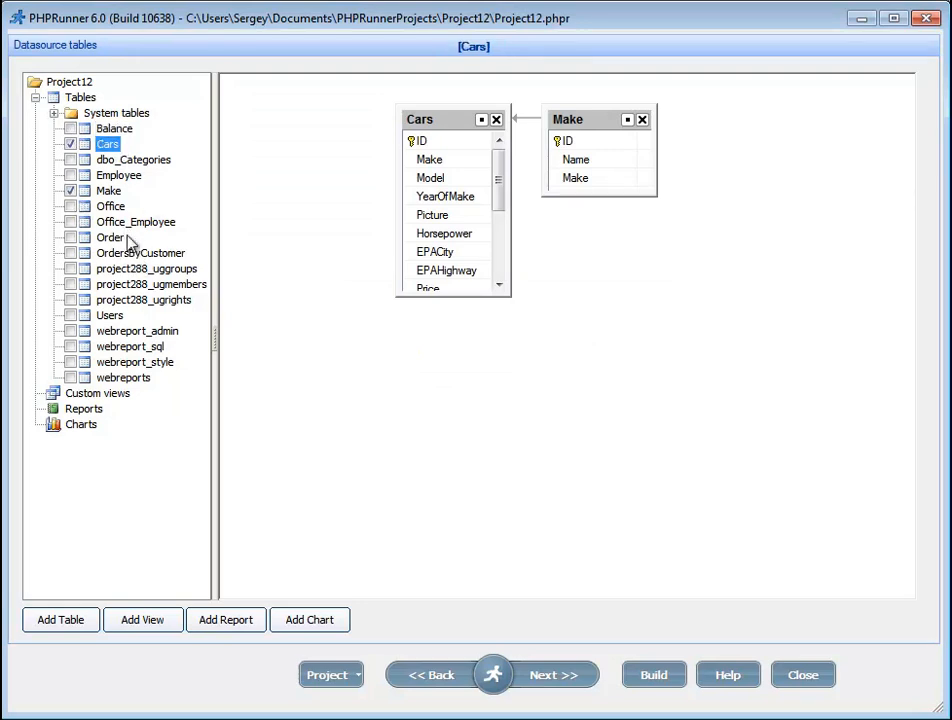
pyautogui.click(70, 315)
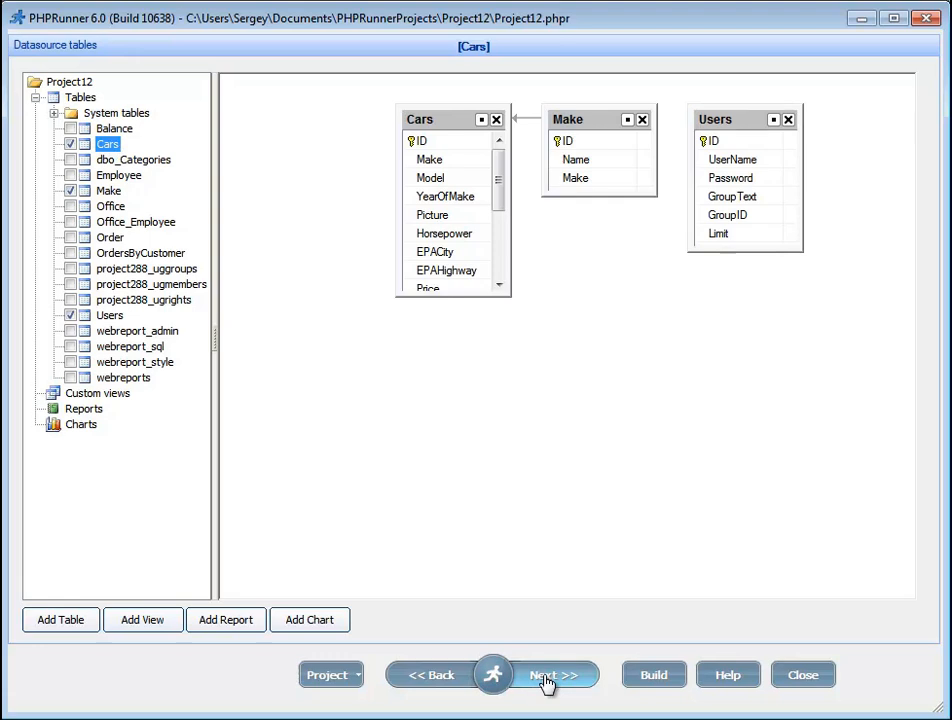
# Step: Build the project and open the generated app in the browser
pyautogui.click(493, 675)
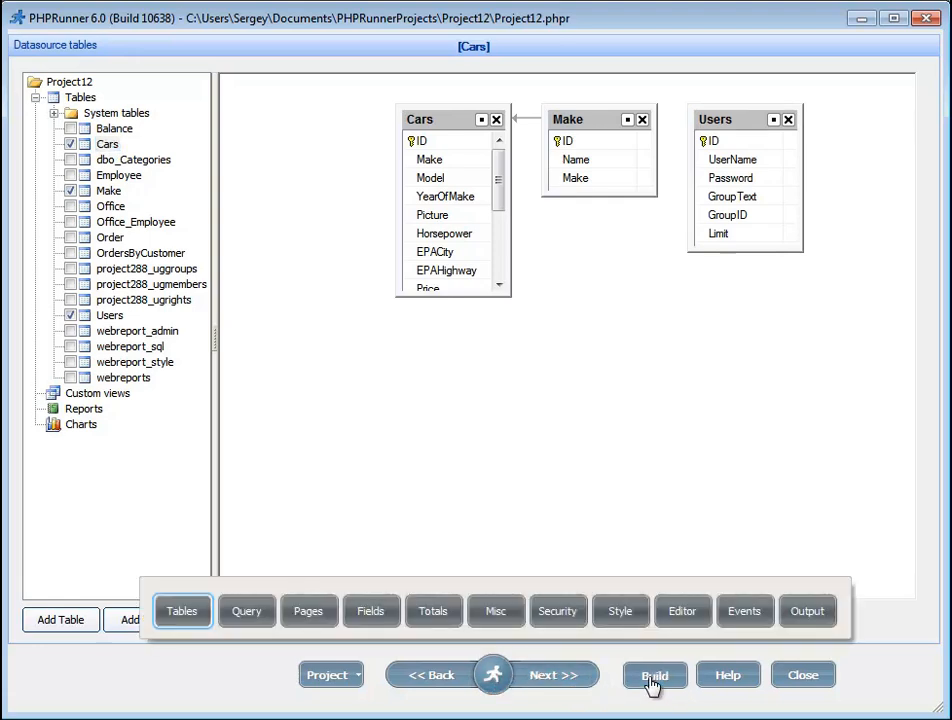
pyautogui.click(652, 677)
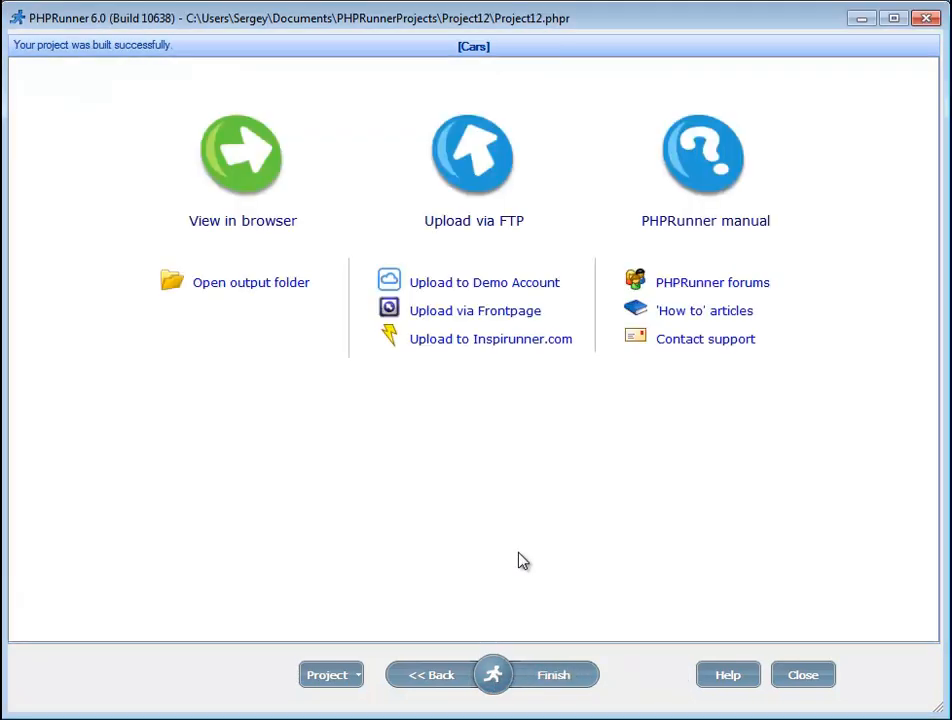
pyautogui.click(244, 226)
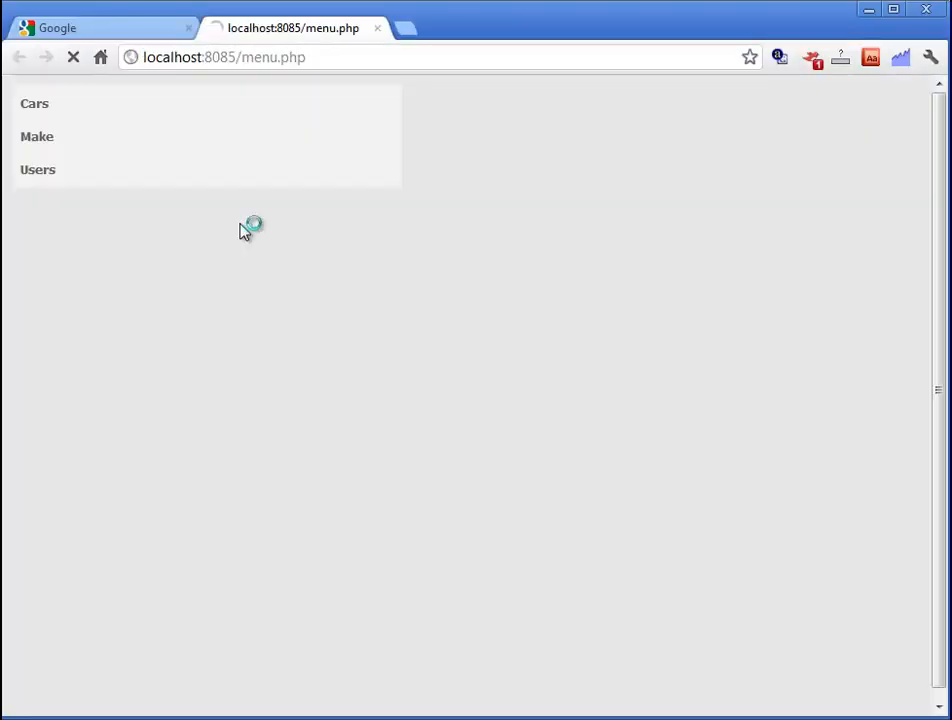
# Step: Open the Cars list, open car record ID 1 for editing, then return to PHPRunner
pyautogui.click(37, 112)
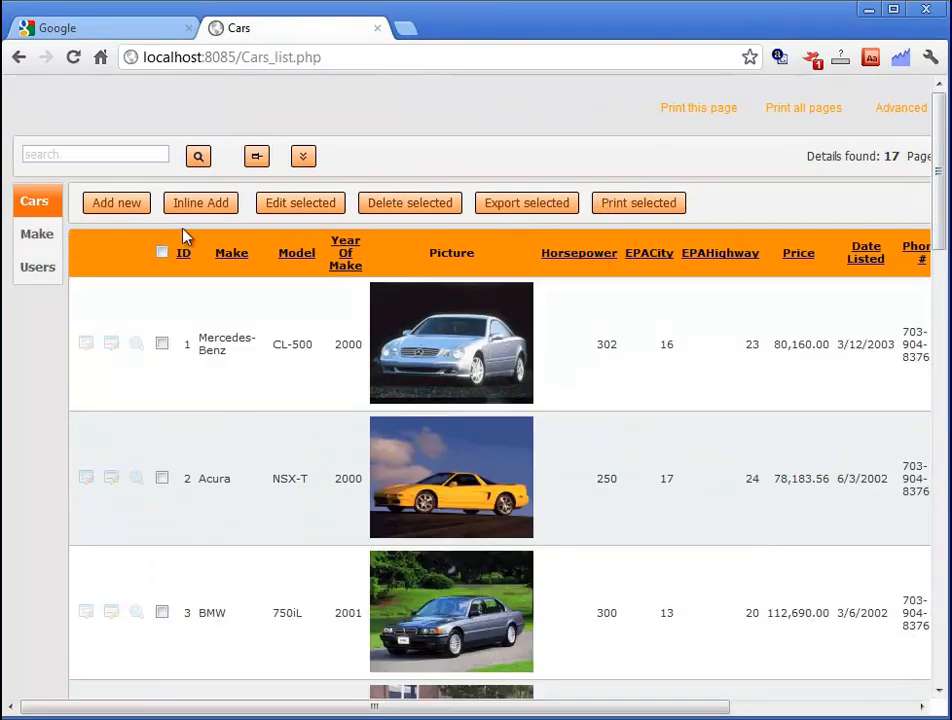
pyautogui.click(87, 344)
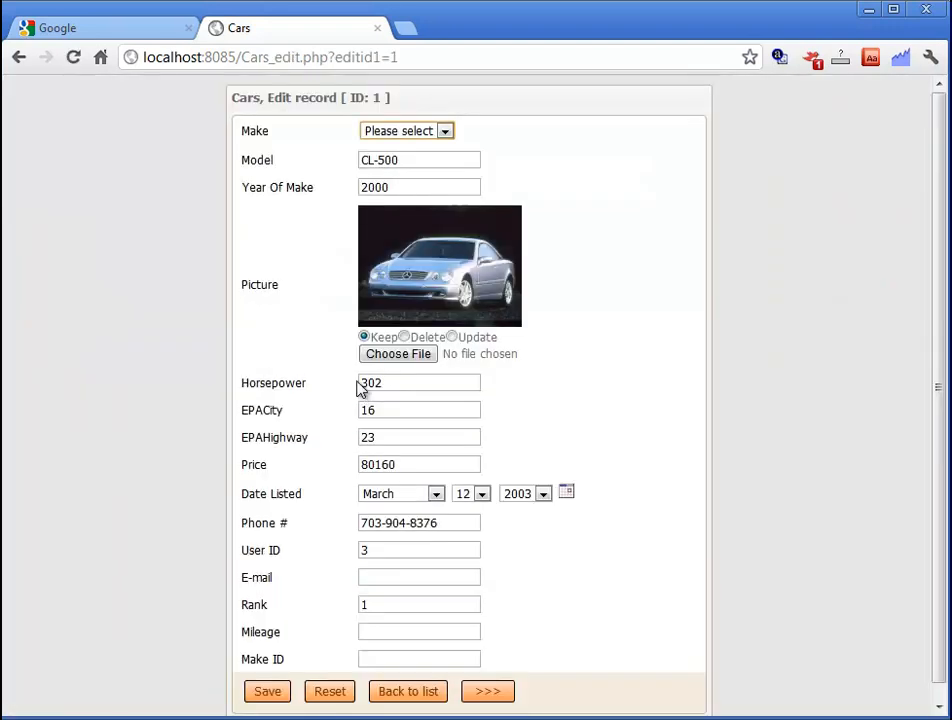
pyautogui.scroll(-2, 673, 438)
pyautogui.scroll(2, 673, 438)
pyautogui.hotkey('alt', 'Tab')
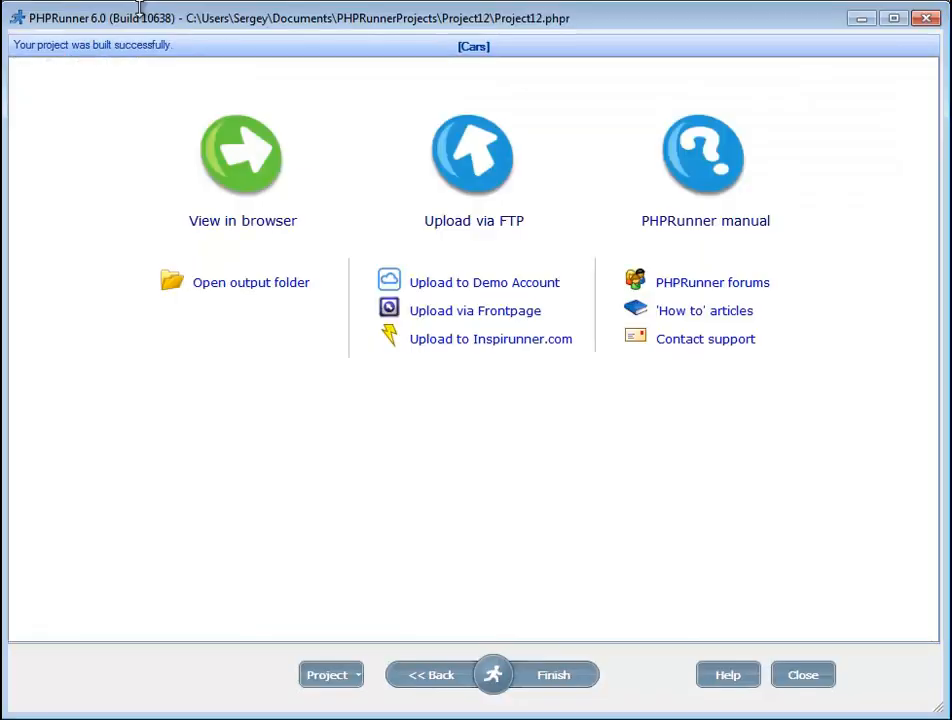
# Step: Close the Cars project with New Project, answering the save prompt, and show Google's homepage in Chrome
pyautogui.click(330, 675)
pyautogui.click(340, 701)
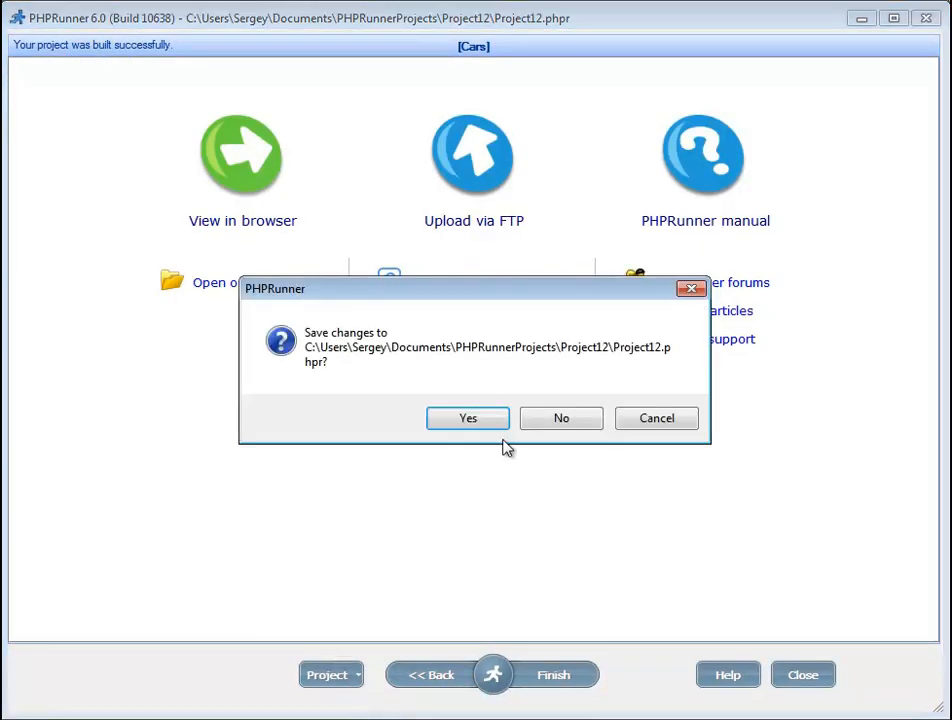
pyautogui.click(480, 420)
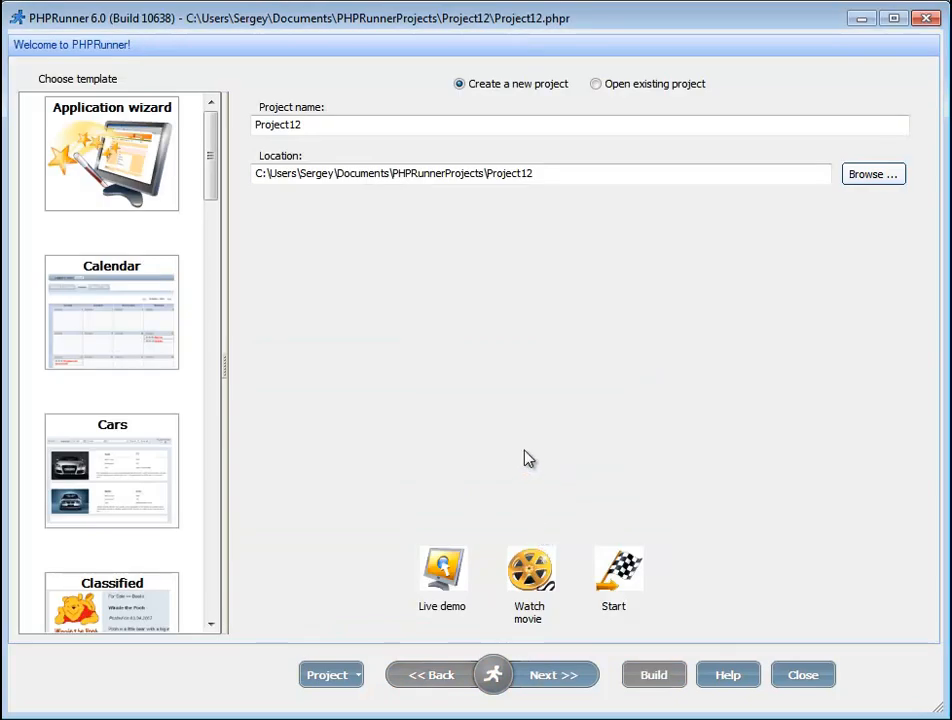
pyautogui.hotkey('alt', 'Tab')
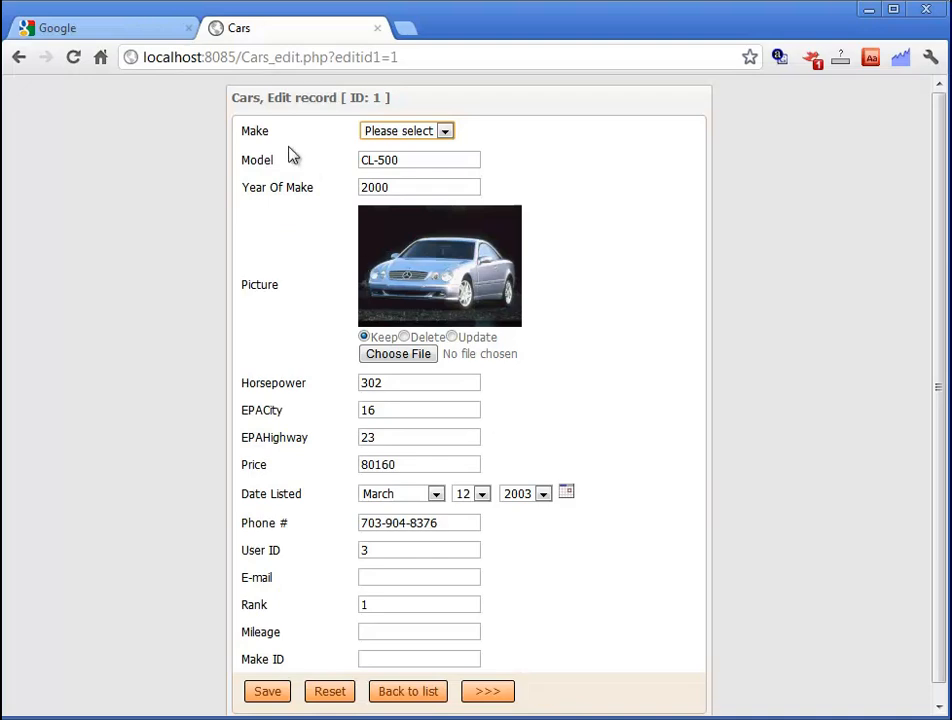
pyautogui.click(136, 31)
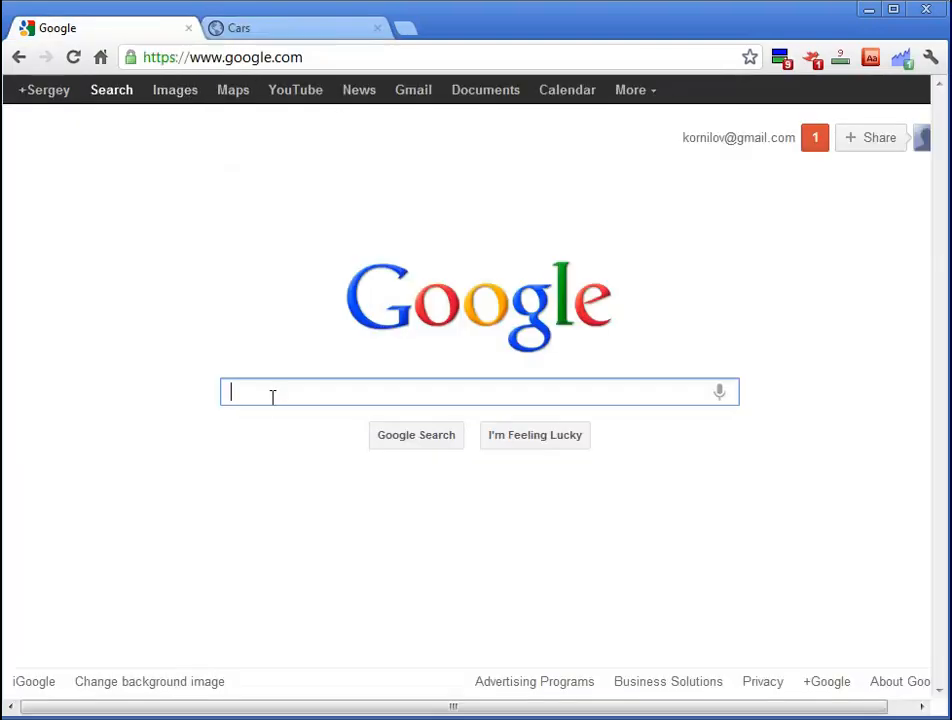
# Step: Search Google for 'xampp' and download the XAMPP 1.7.7 Windows installer from Apache Friends
pyautogui.write('xampp')
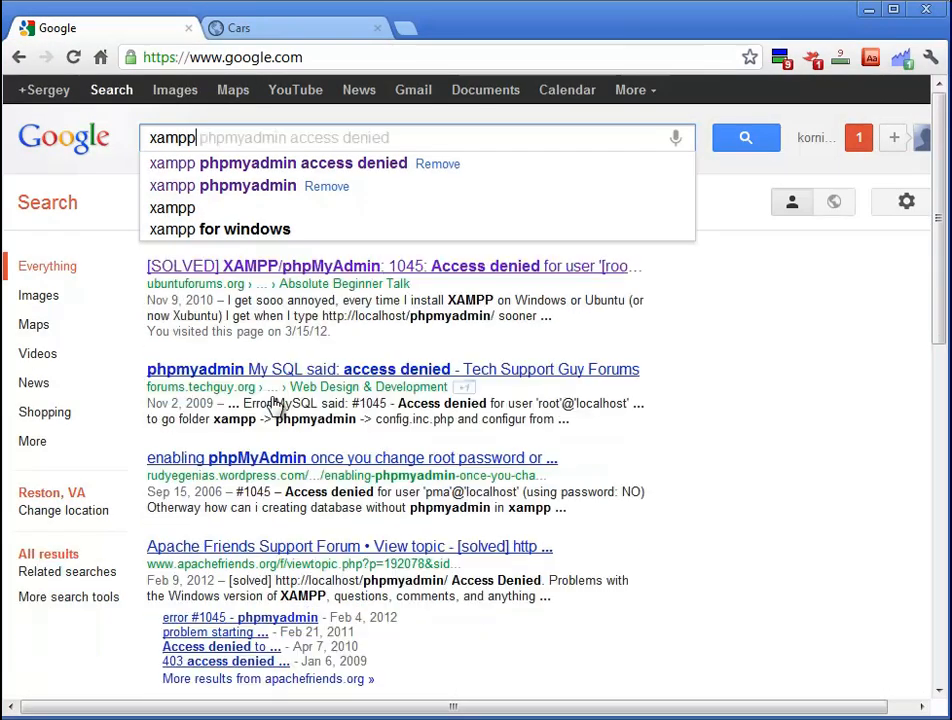
pyautogui.press('Return')
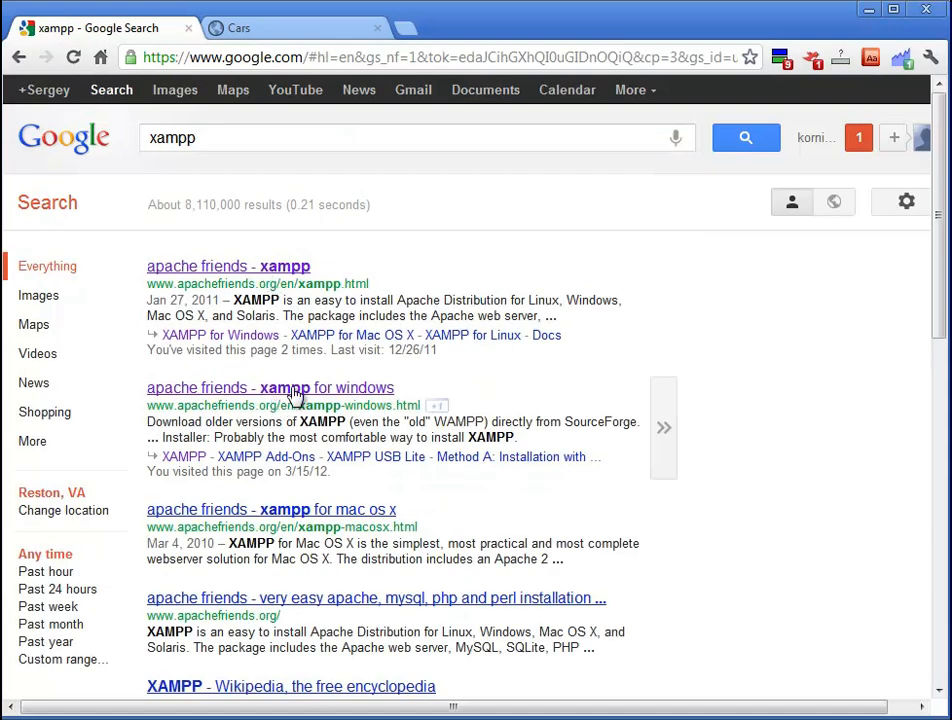
pyautogui.click(295, 396)
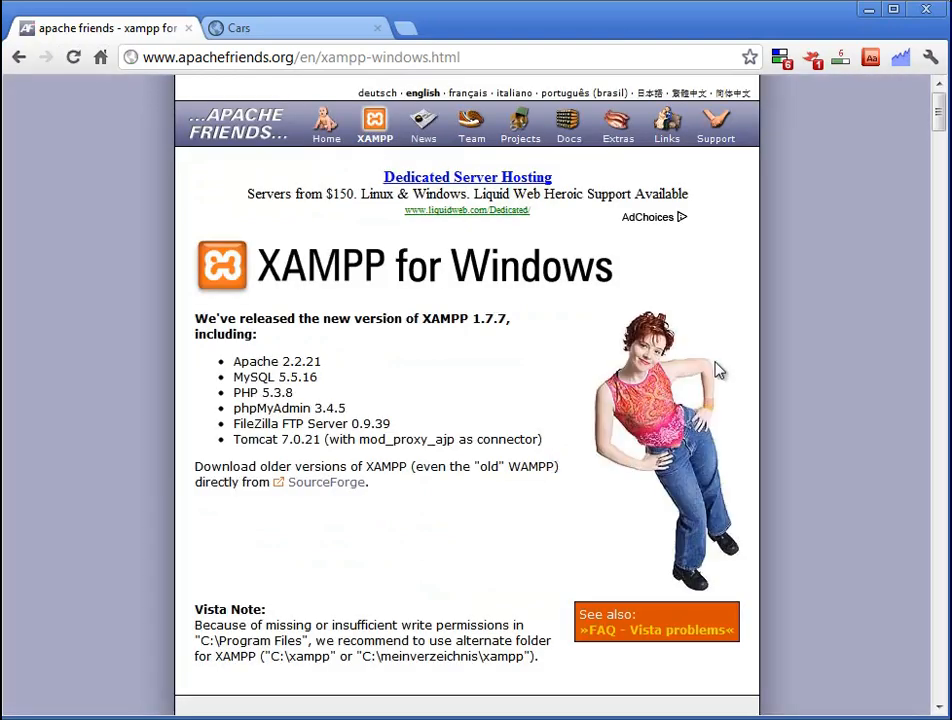
pyautogui.moveTo(938, 110); pyautogui.dragTo(937, 196)
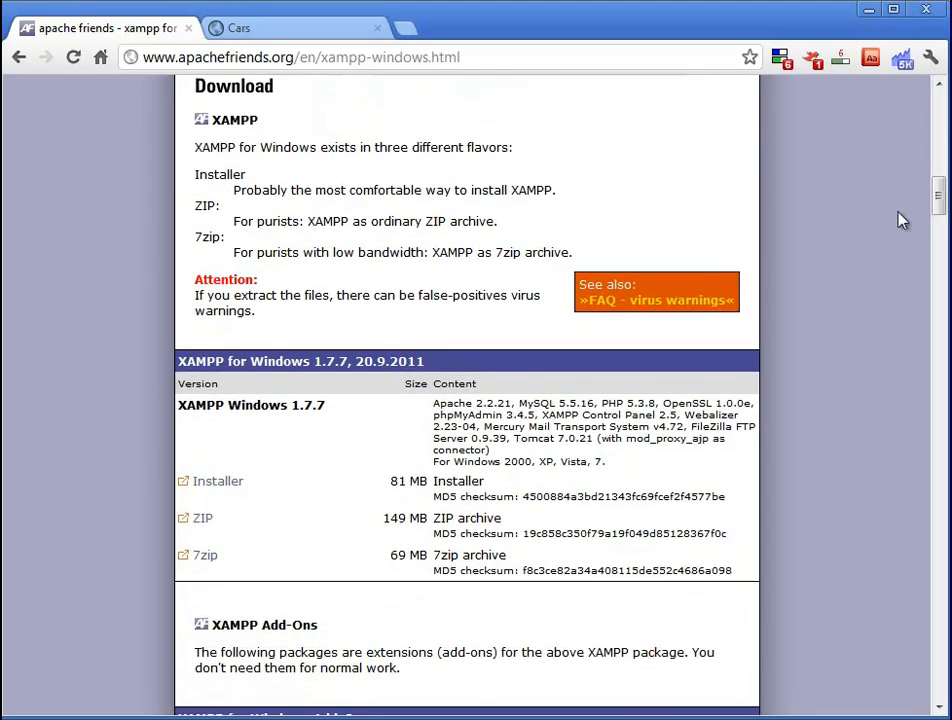
pyautogui.click(228, 484)
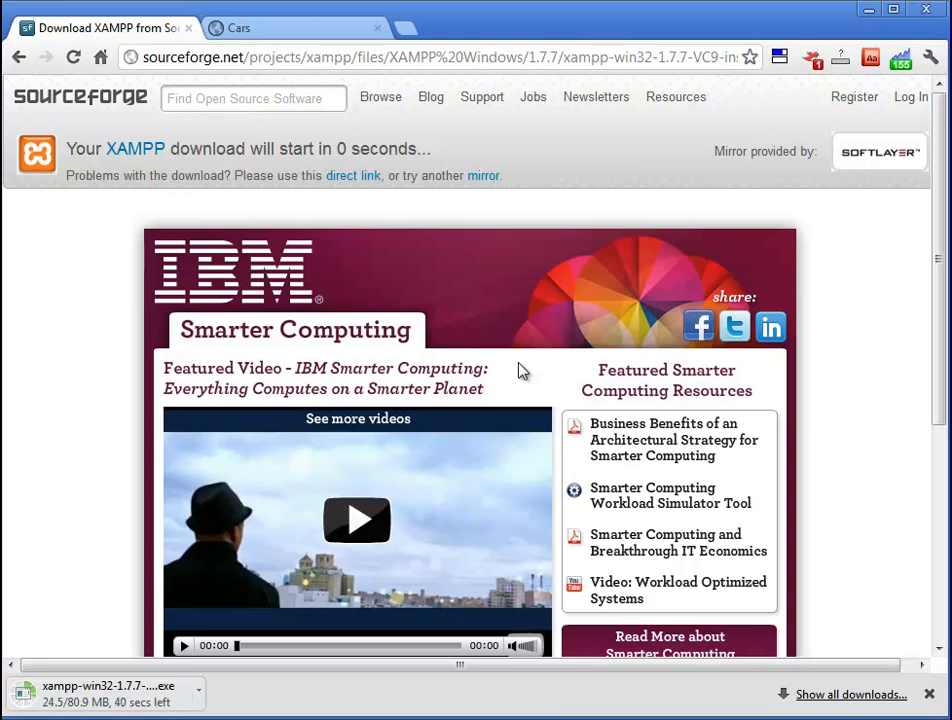
# Step: Run the downloaded XAMPP installer, allowing its changes and acknowledging the setup warning
pyautogui.hotkey('alt', 'Tab')
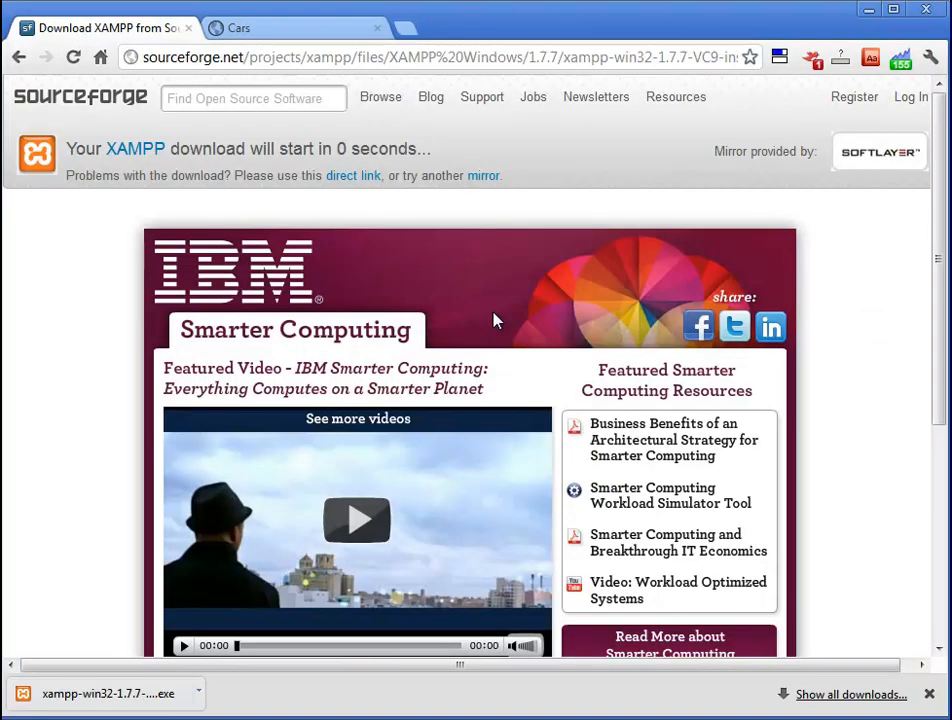
pyautogui.click(124, 694)
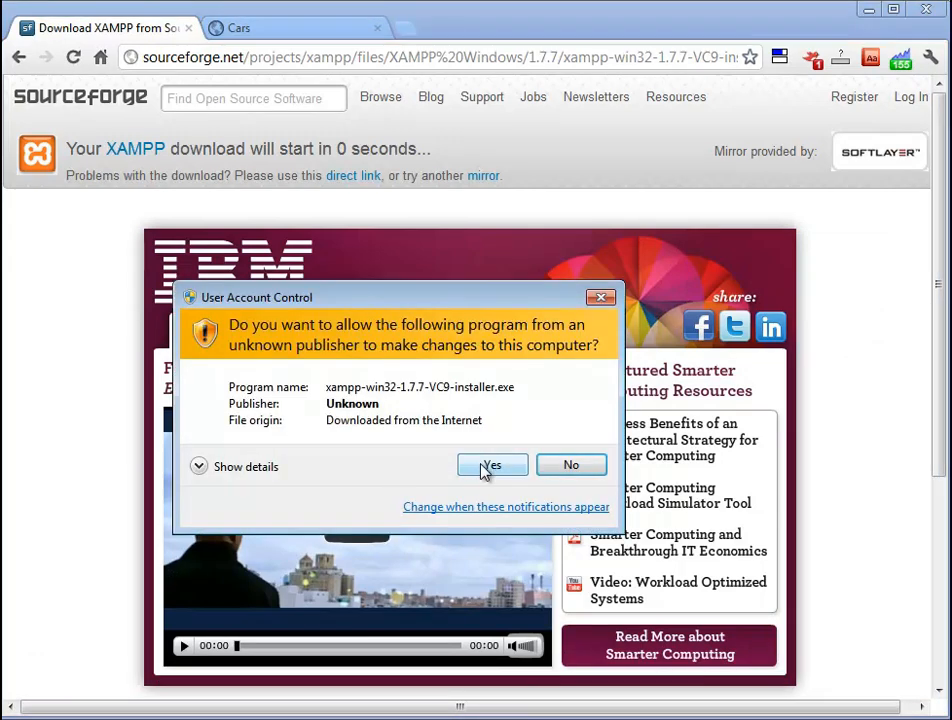
pyautogui.click(487, 469)
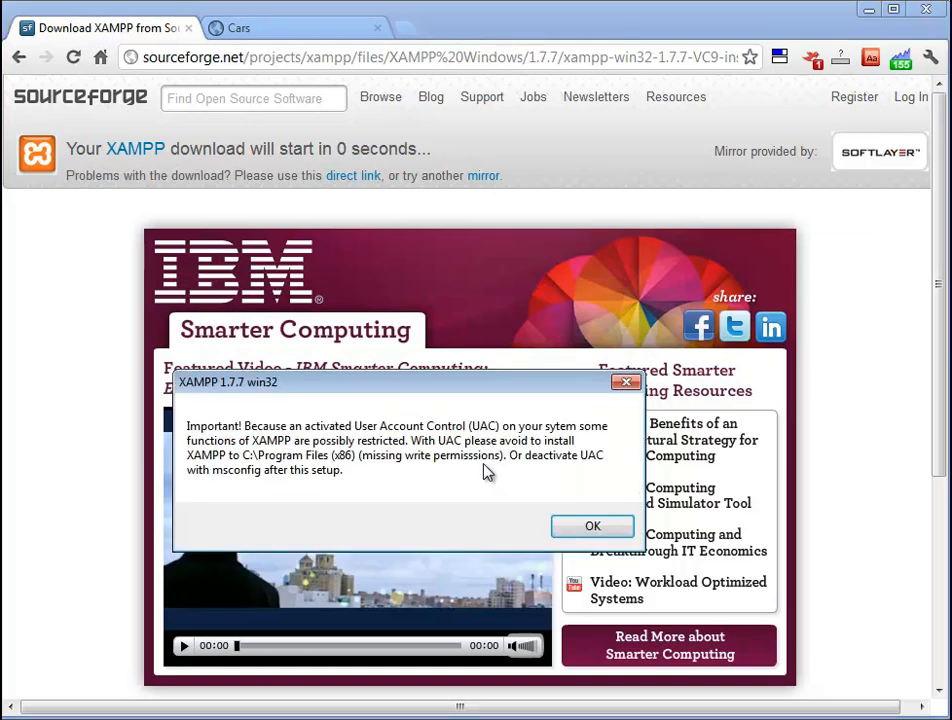
pyautogui.click(591, 527)
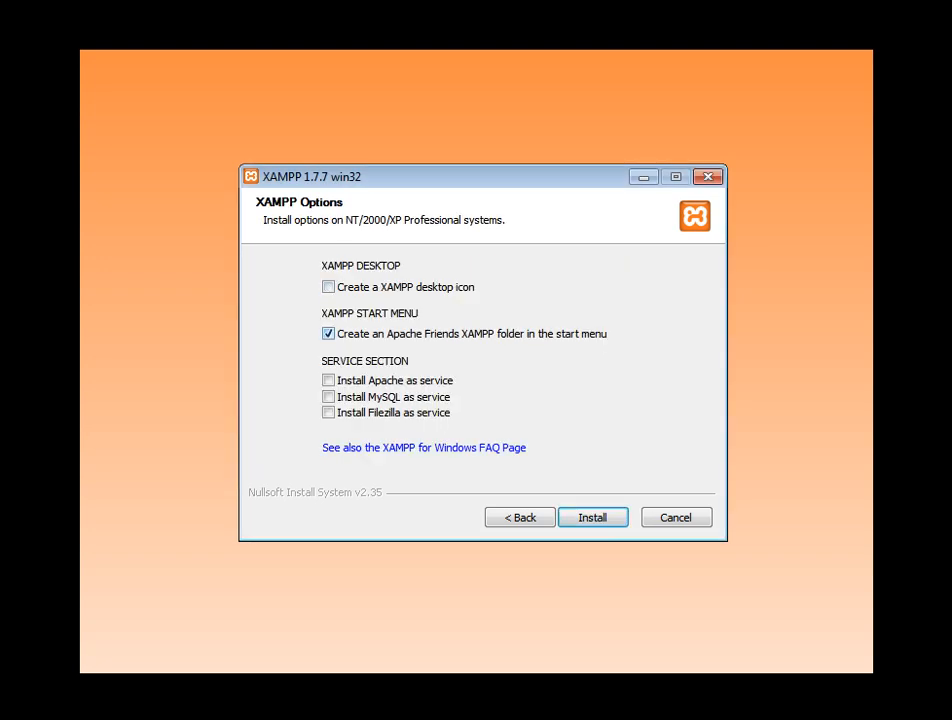
# Step: Skip the start menu folder, install Apache and MySQL as services, and start installation
pyautogui.press('space')
pyautogui.press('Tab')
pyautogui.press('space')
pyautogui.press('Tab')
pyautogui.press('space')
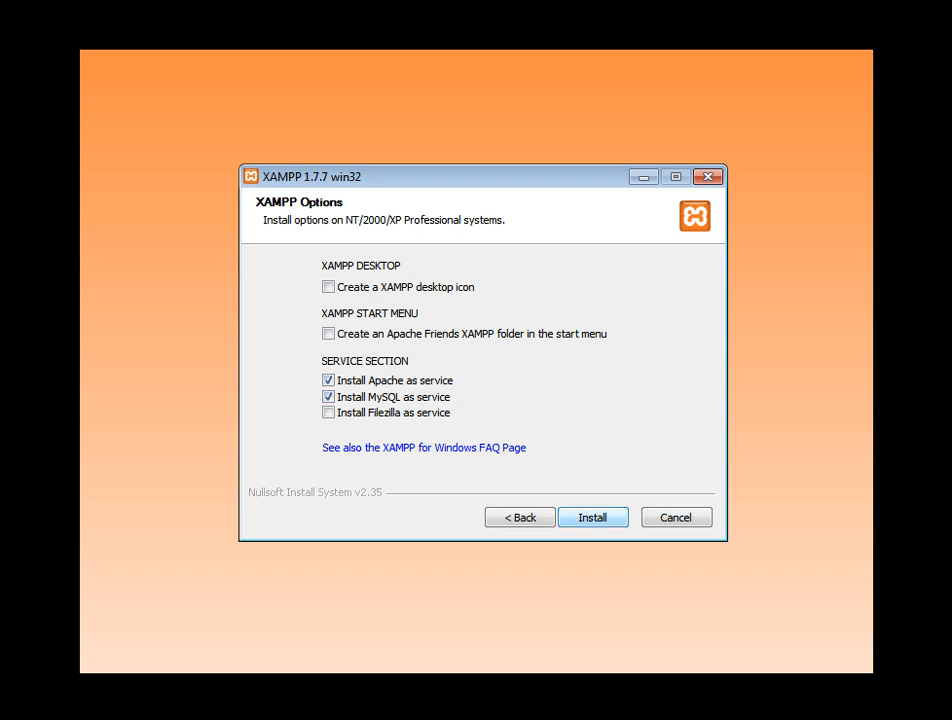
pyautogui.press('Return')
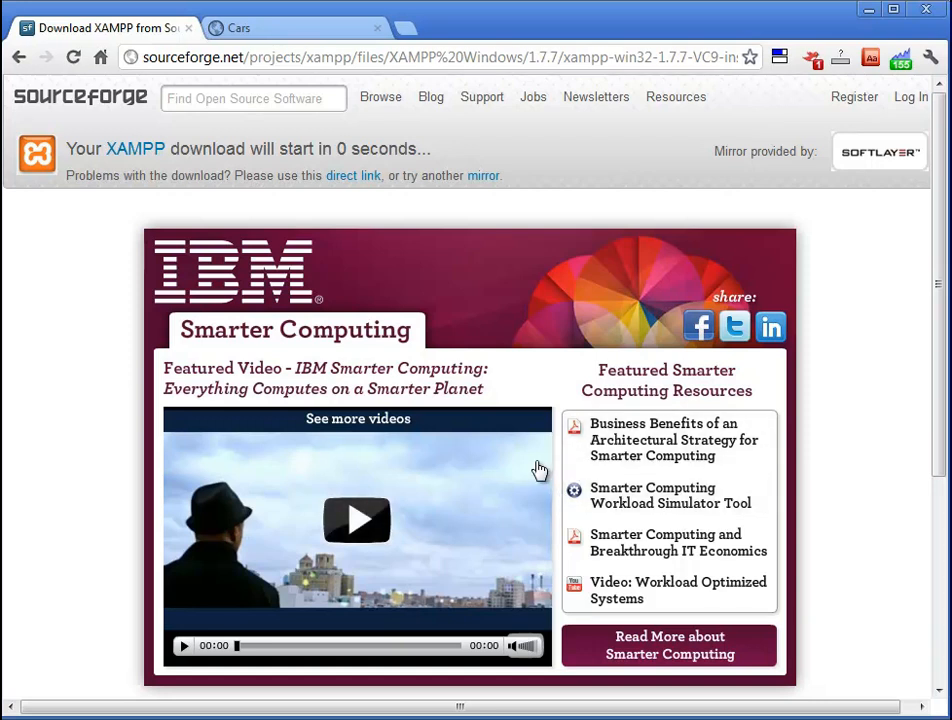
# Step: Choose MySQL as the database type and enter root as the user
pyautogui.hotkey('alt', 'Tab')
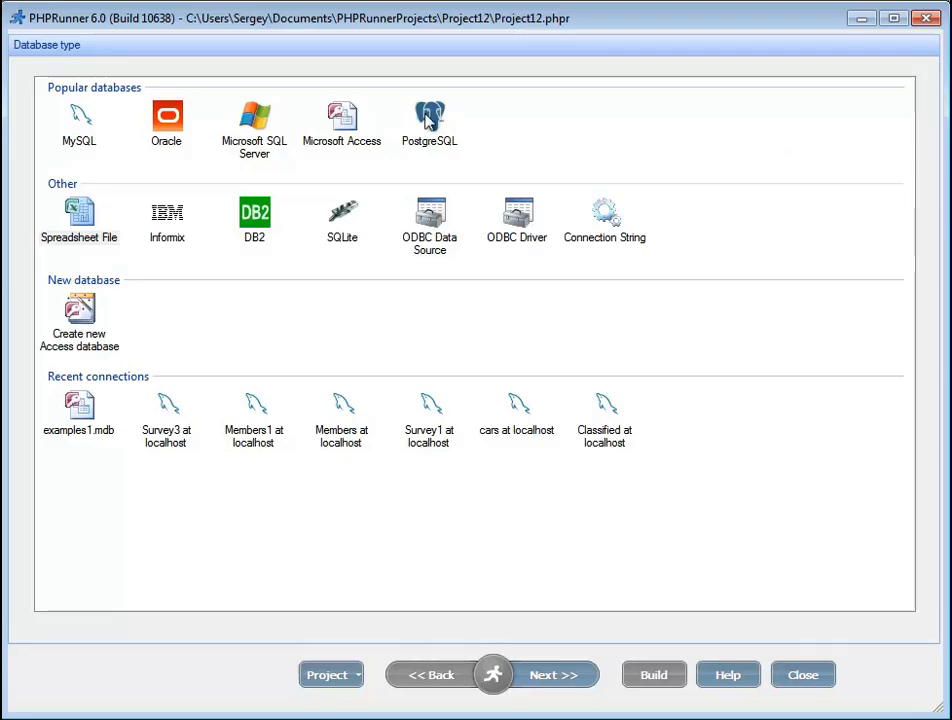
pyautogui.click(79, 130)
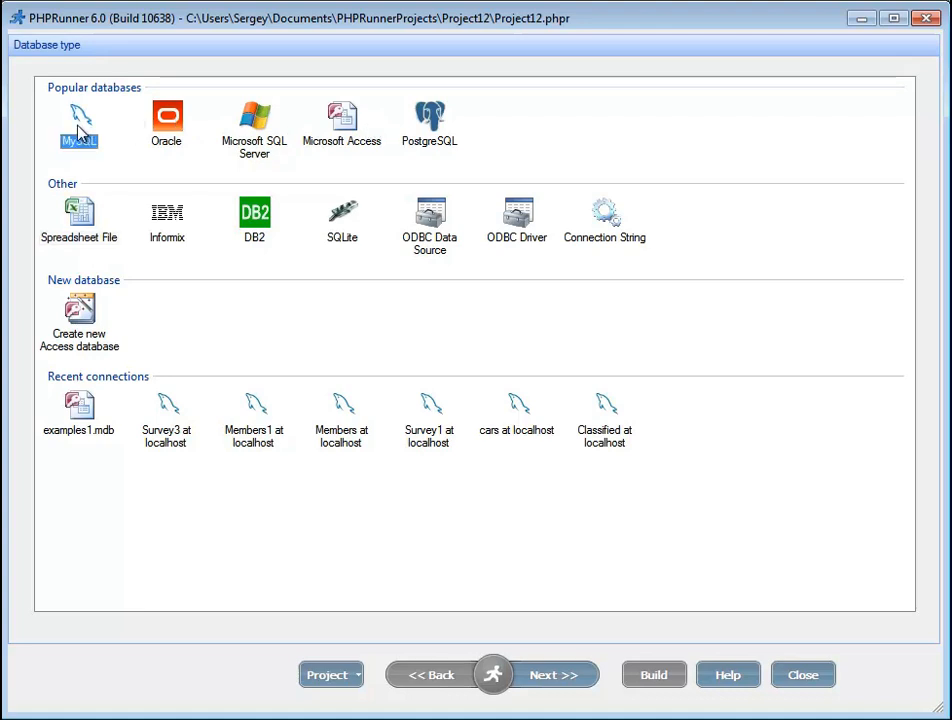
pyautogui.click(545, 684)
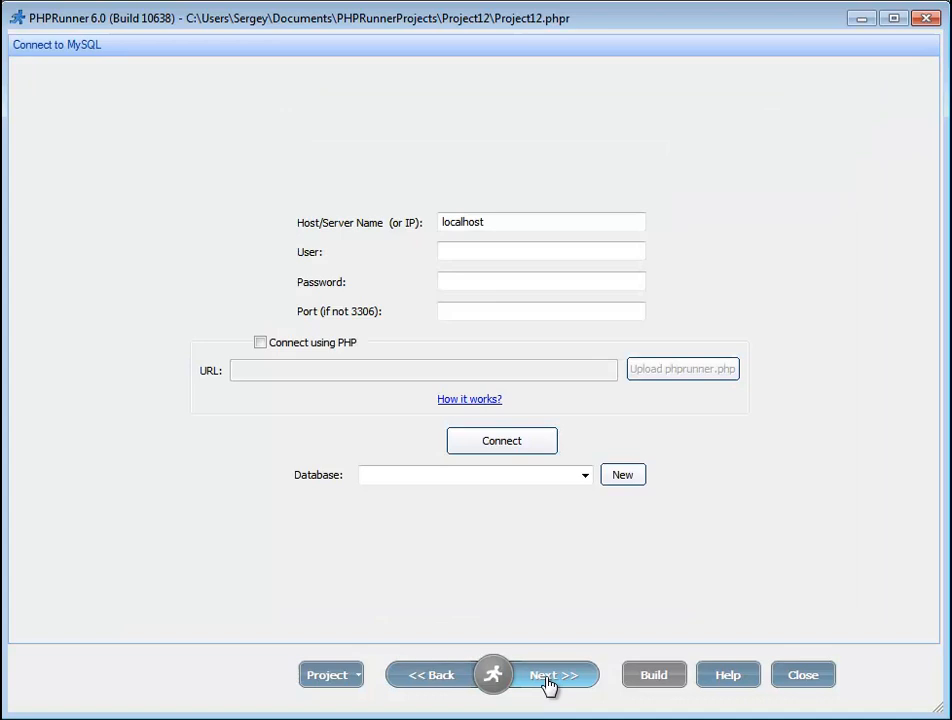
pyautogui.click(459, 254)
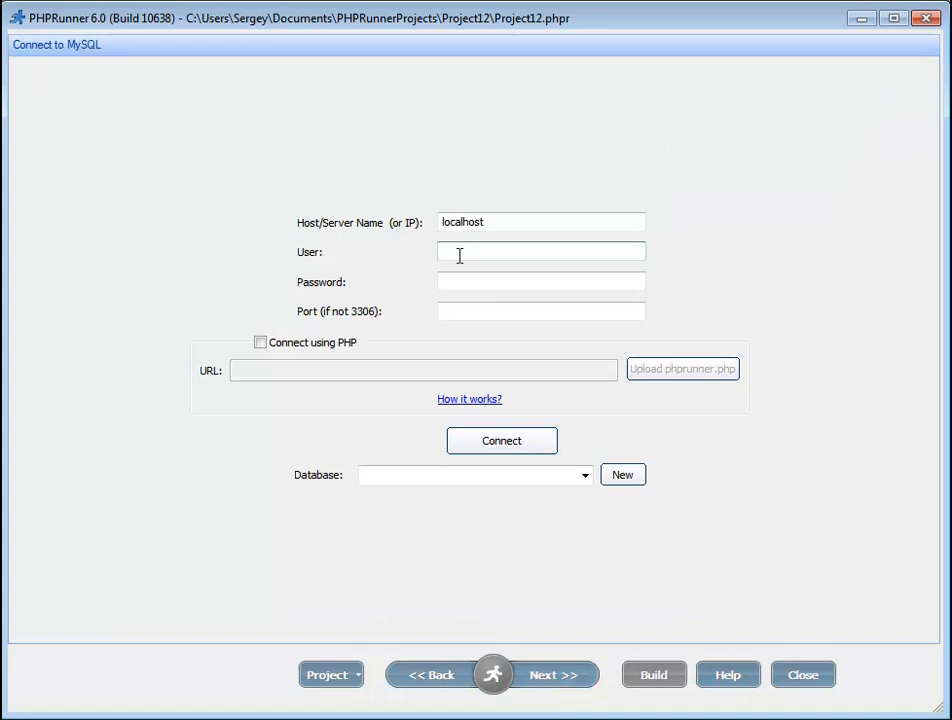
pyautogui.write('root')
pyautogui.press('Tab')
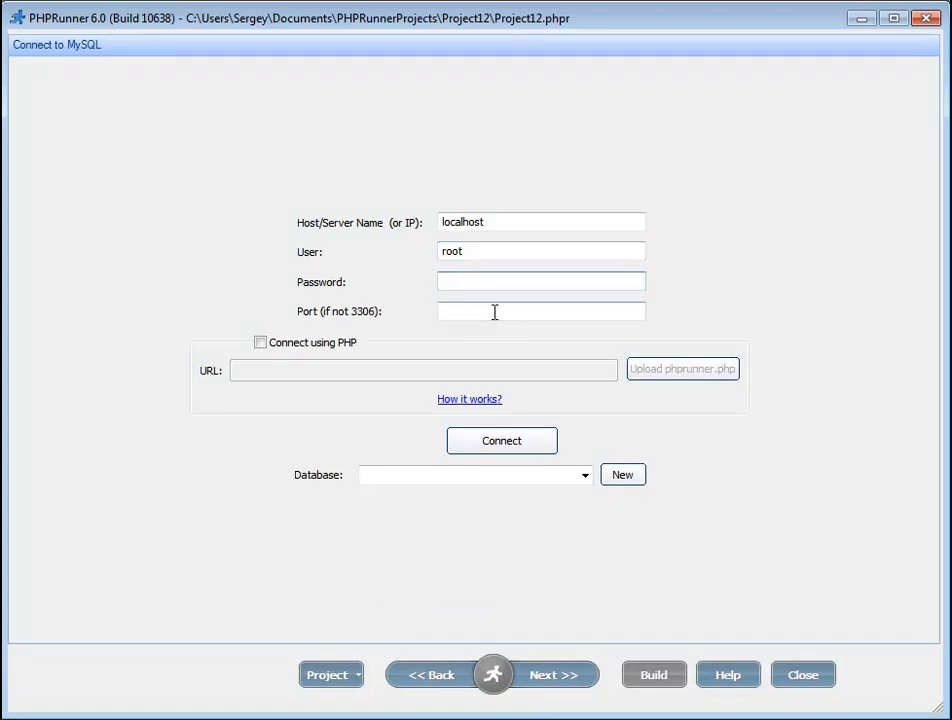
# Step: Connect to localhost, close the database list unselected, and start a fresh new project
pyautogui.click(501, 446)
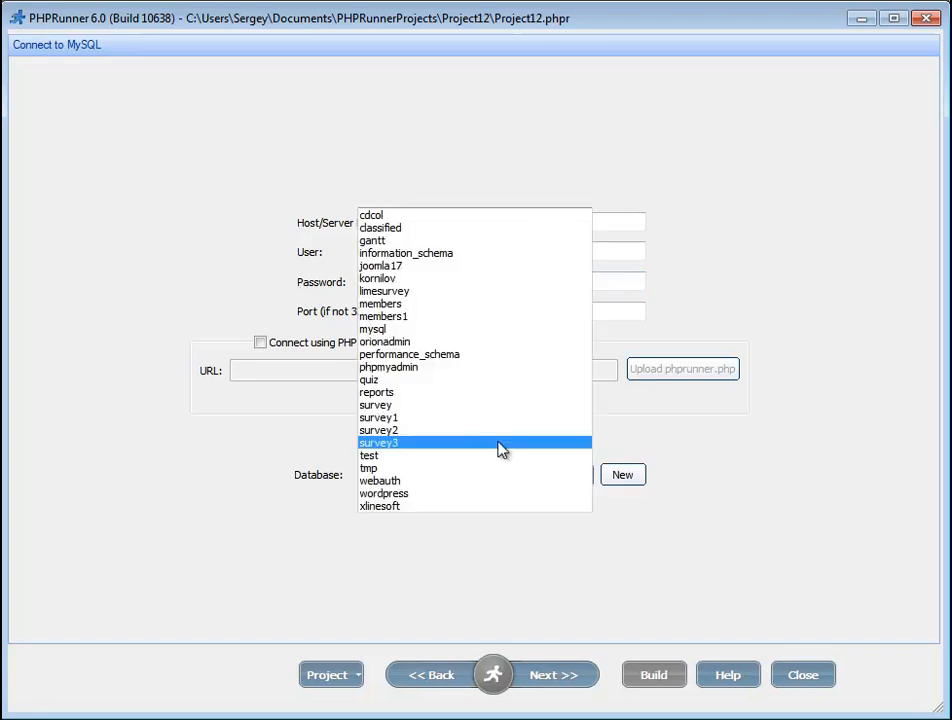
pyautogui.click(322, 403)
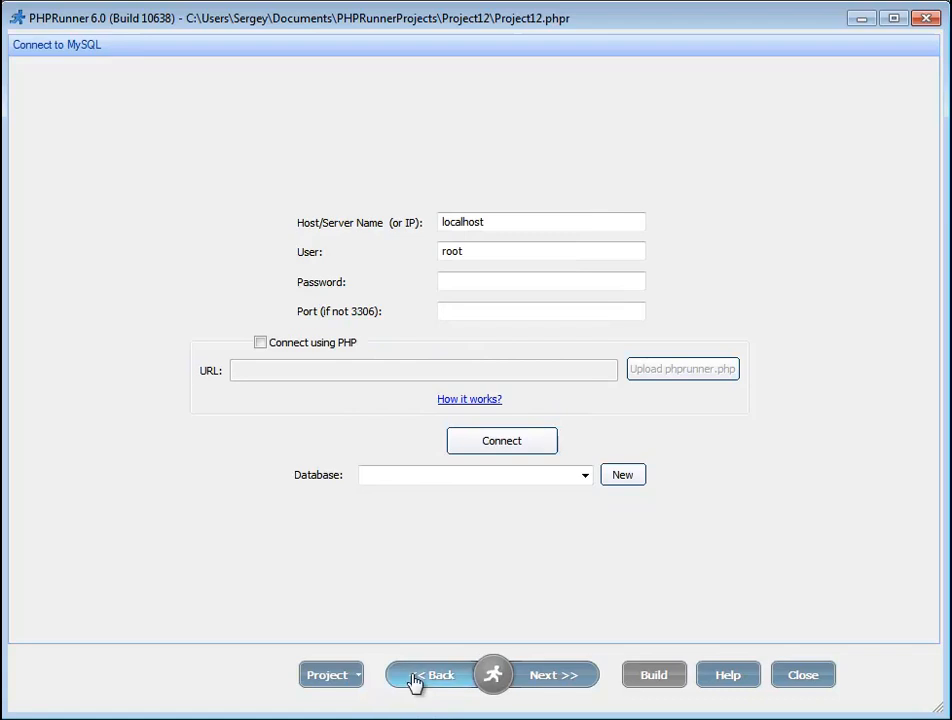
pyautogui.click(333, 680)
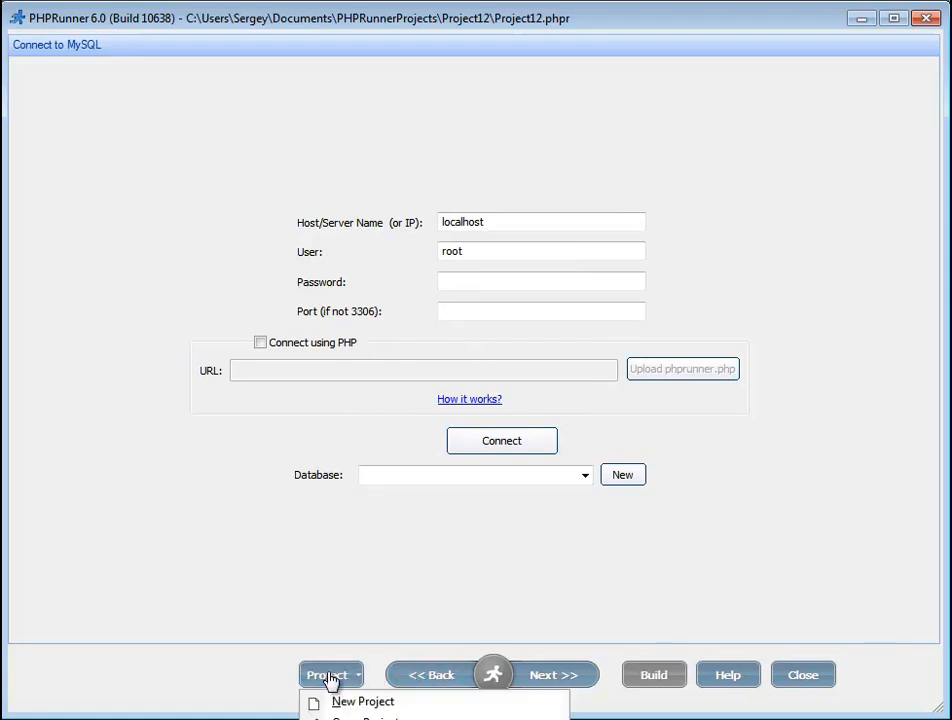
pyautogui.click(360, 703)
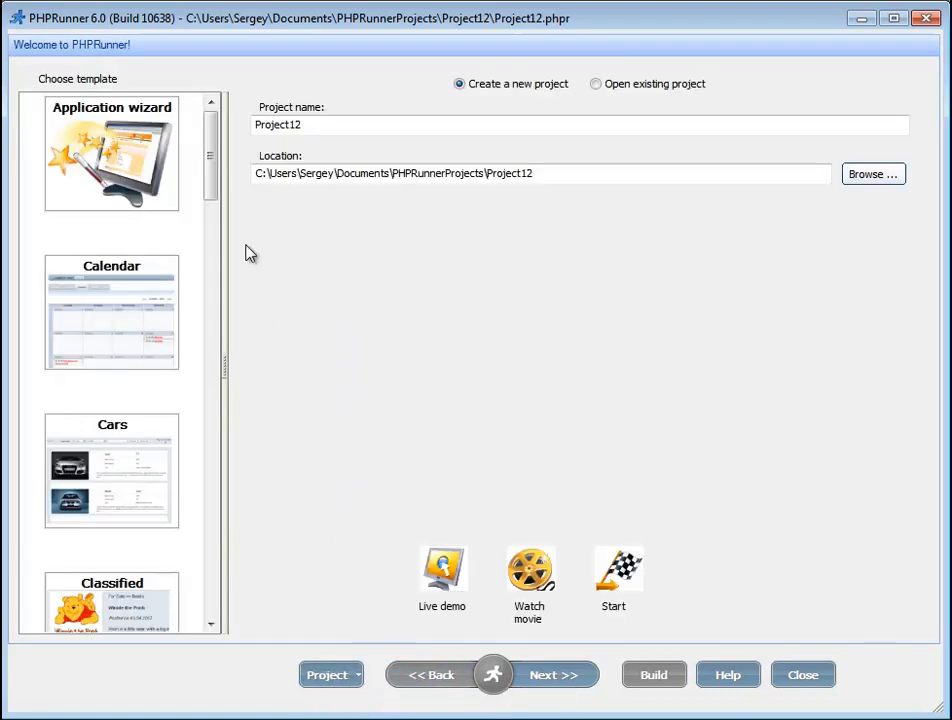
# Step: Pick the Cars template and enter root as the MySQL user
pyautogui.click(152, 457)
pyautogui.scroll(-5, 212, 192)
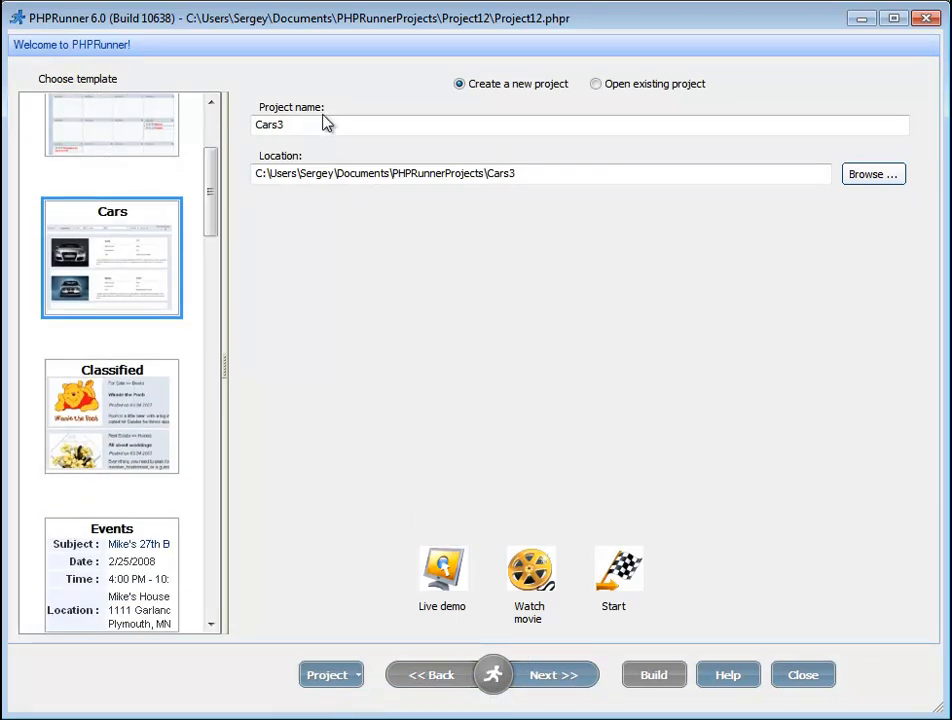
pyautogui.click(540, 678)
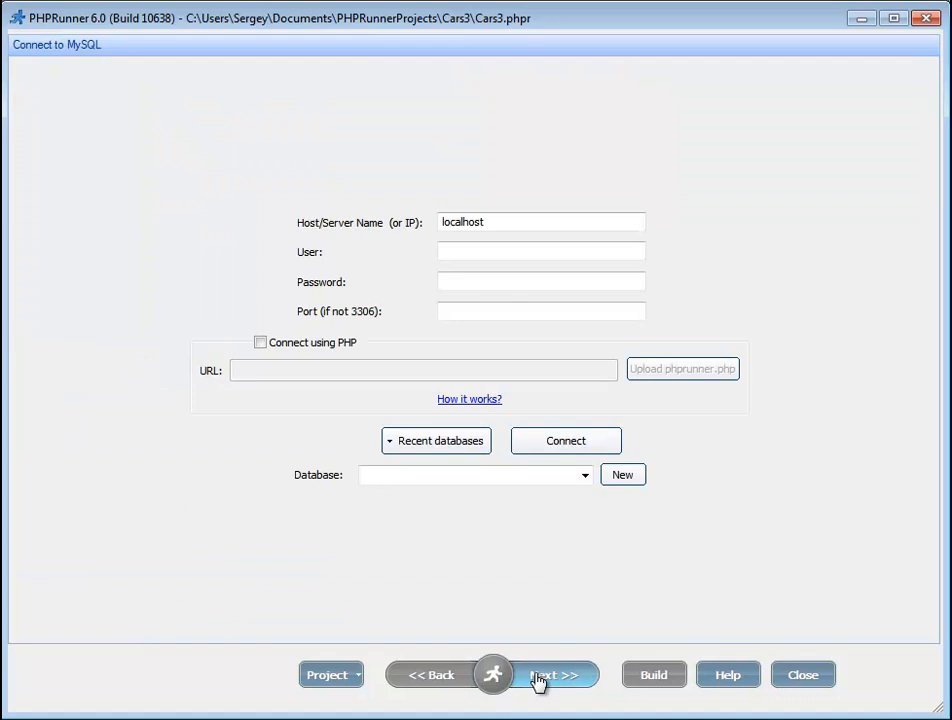
pyautogui.click(469, 252)
pyautogui.write('r')
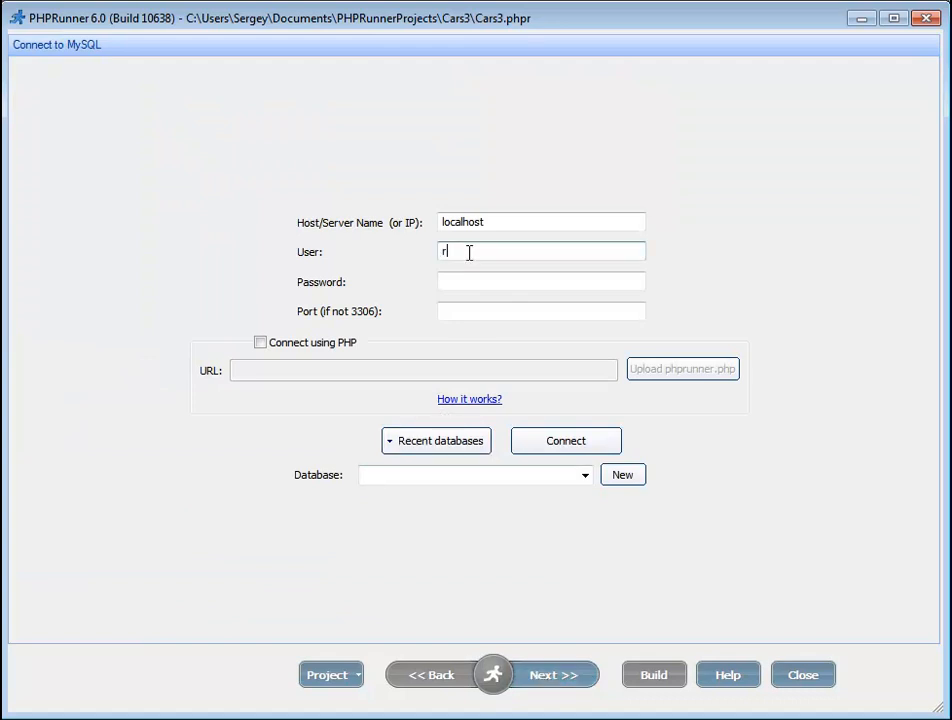
pyautogui.write('oot')
# Step: Connect, create a new Cars database, build Cars3 and preview it in the browser
pyautogui.click(578, 442)
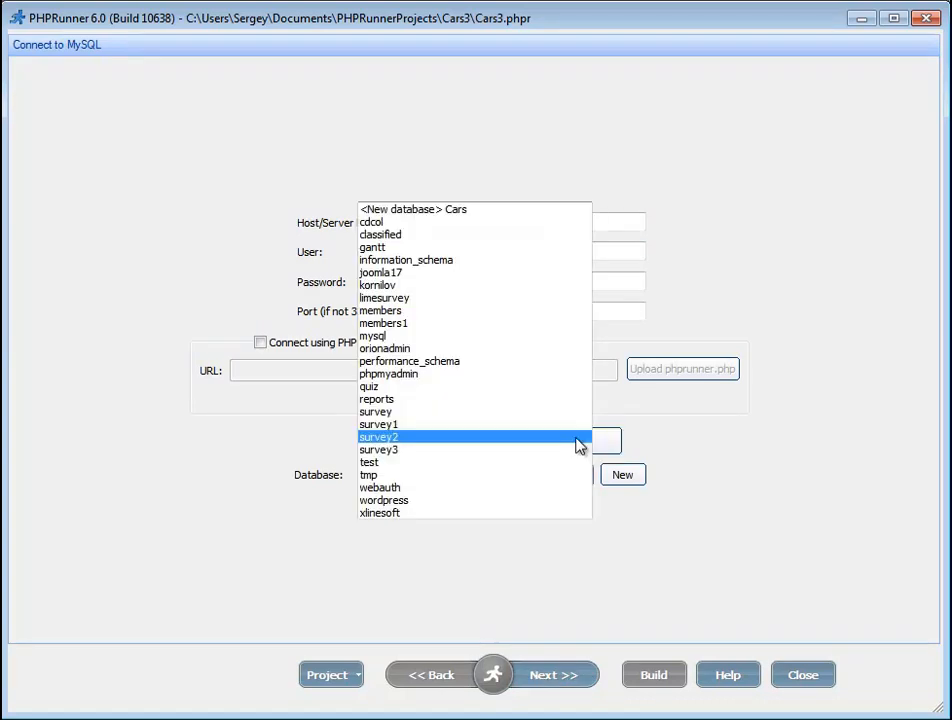
pyautogui.click(459, 210)
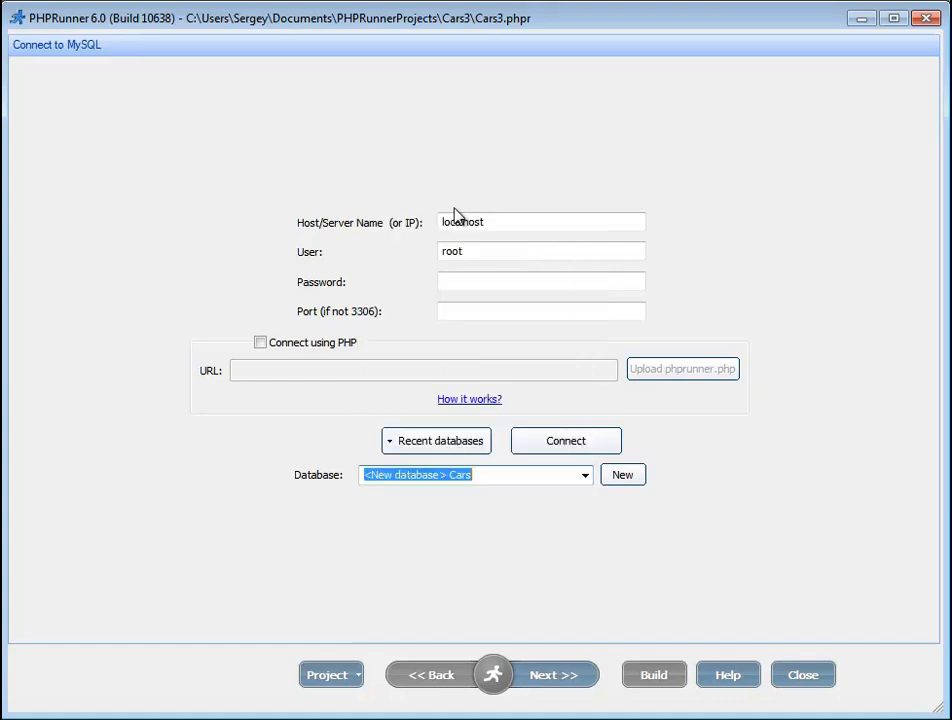
pyautogui.click(546, 677)
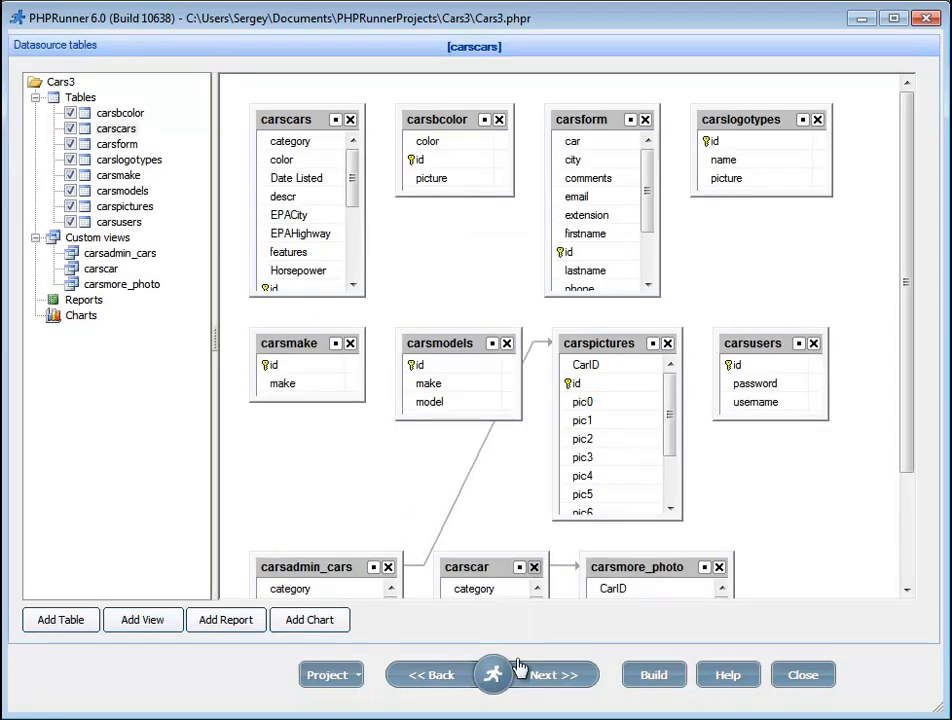
pyautogui.click(655, 678)
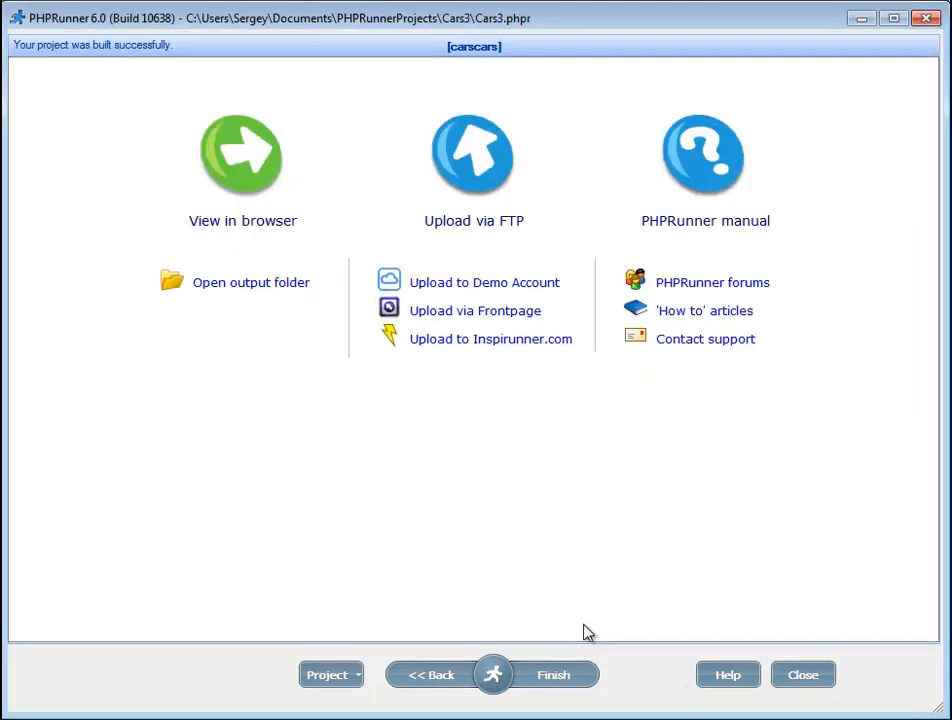
pyautogui.click(235, 229)
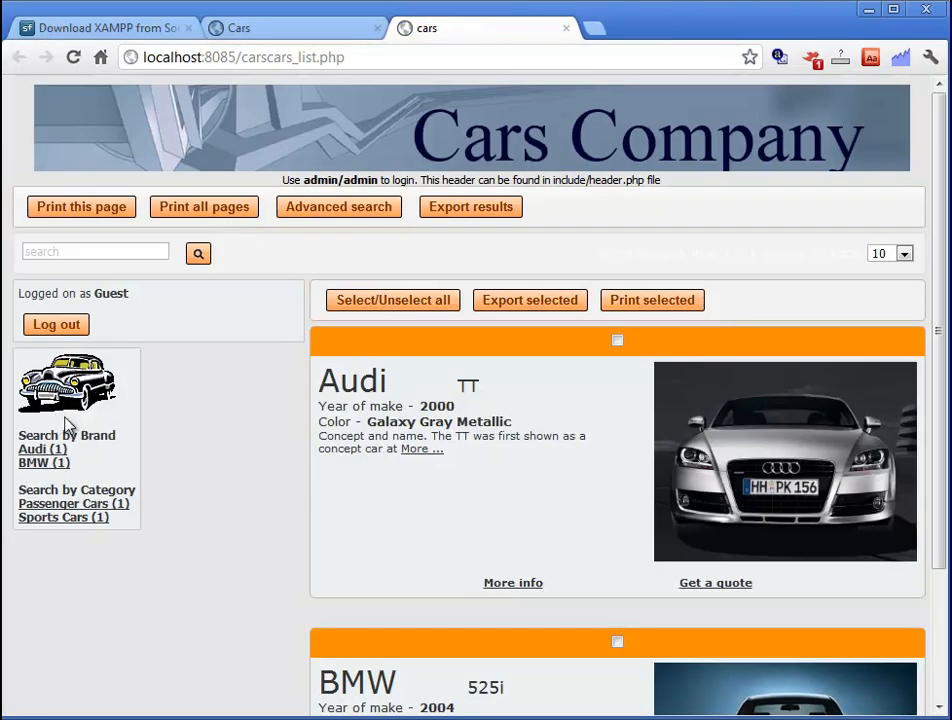
# Step: Inspect the Cars Company list page and its localhost:8085 address, then return to PHPRunner
pyautogui.scroll(-3, 205, 418)
pyautogui.scroll(3, 205, 418)
pyautogui.moveTo(236, 57); pyautogui.dragTo(141, 57)
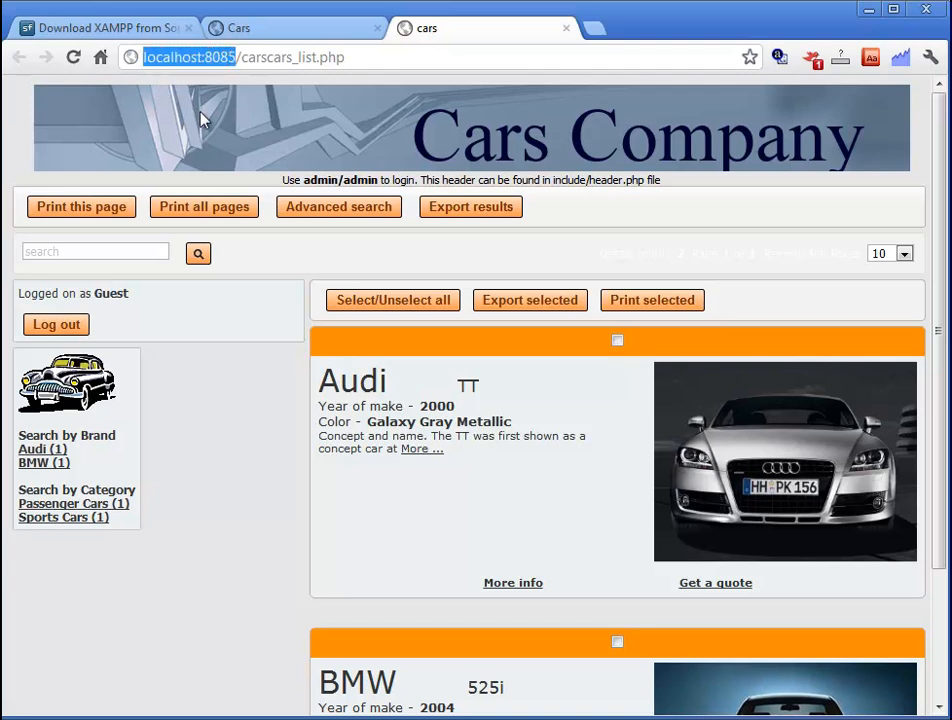
pyautogui.click(237, 57)
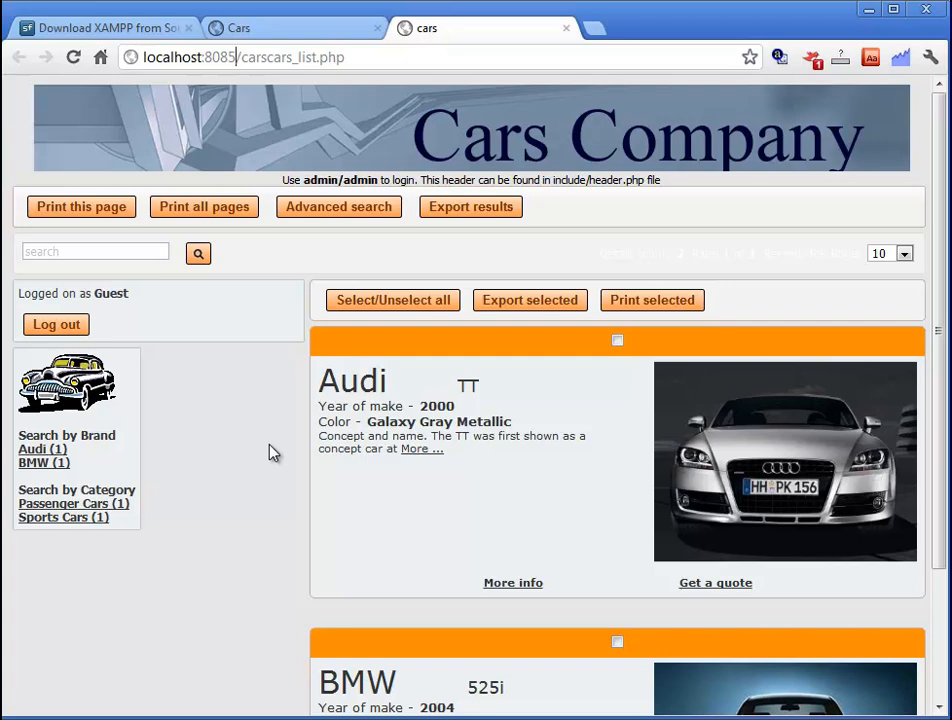
pyautogui.hotkey('alt', 'Tab')
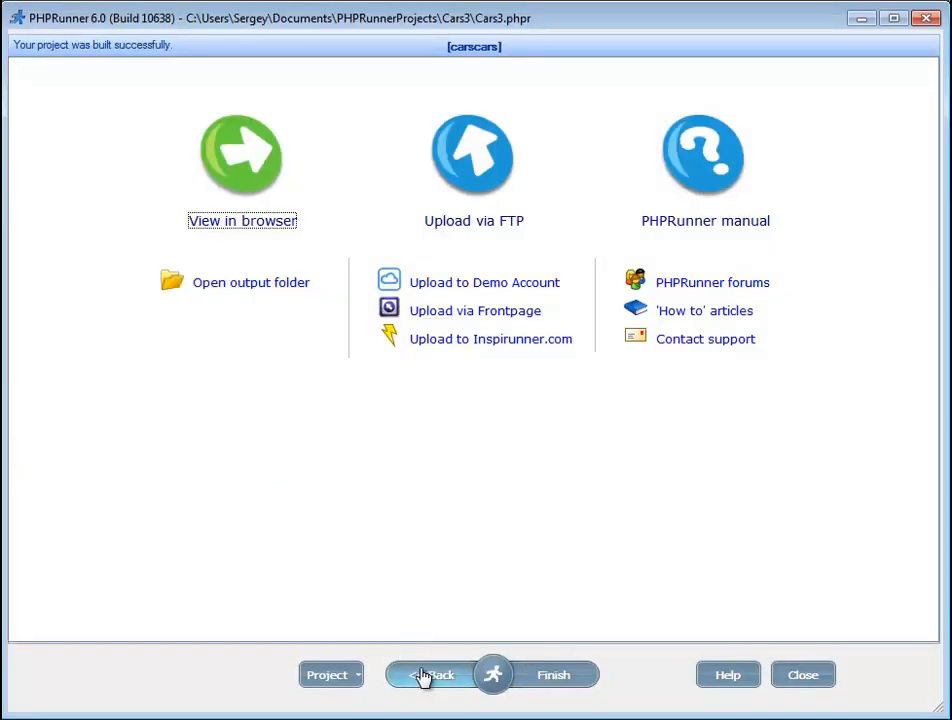
pyautogui.click(423, 677)
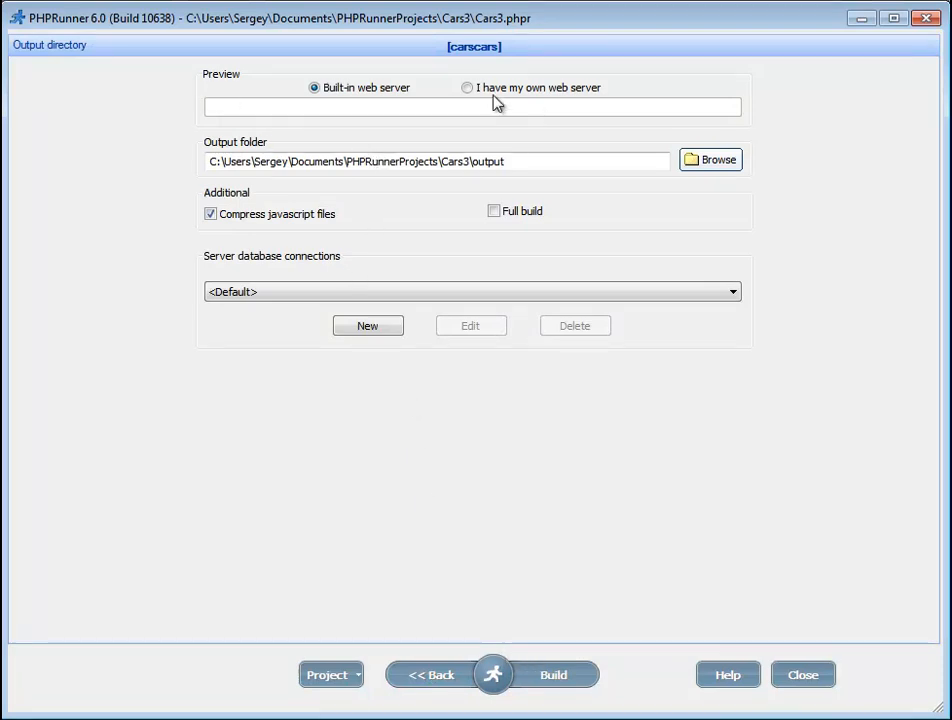
pyautogui.click(467, 88)
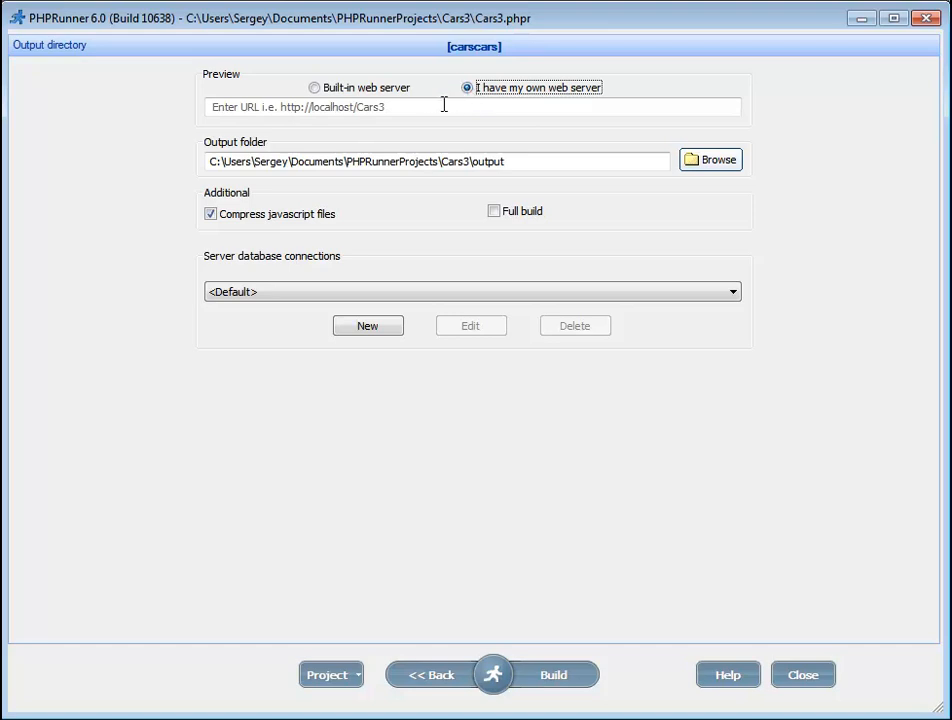
pyautogui.click(444, 104)
pyautogui.write('h')
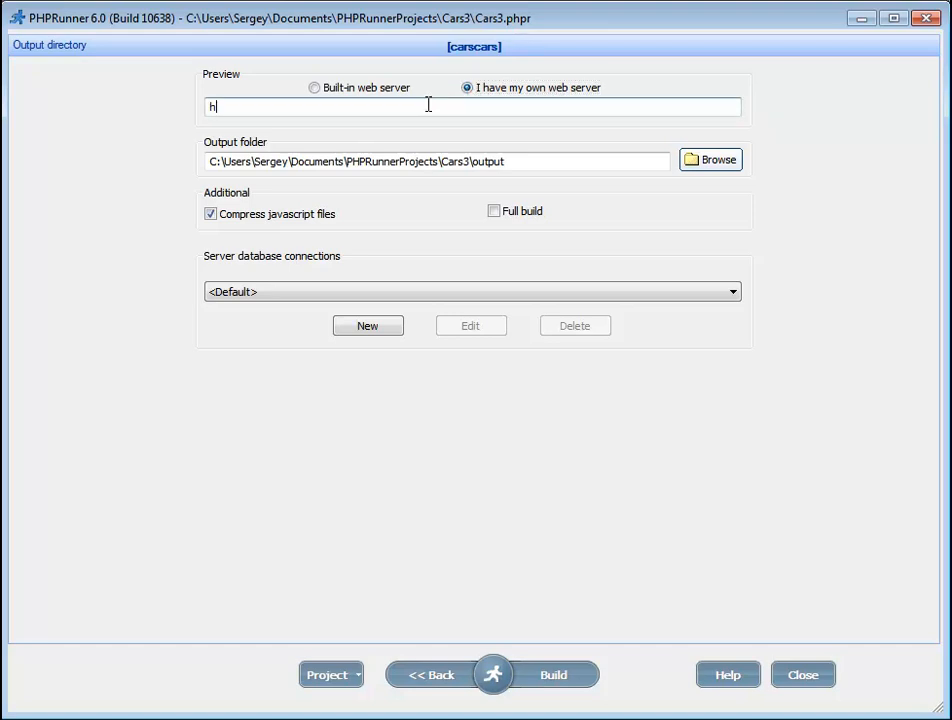
pyautogui.write('ttp://localhost/cars')
pyautogui.click(708, 163)
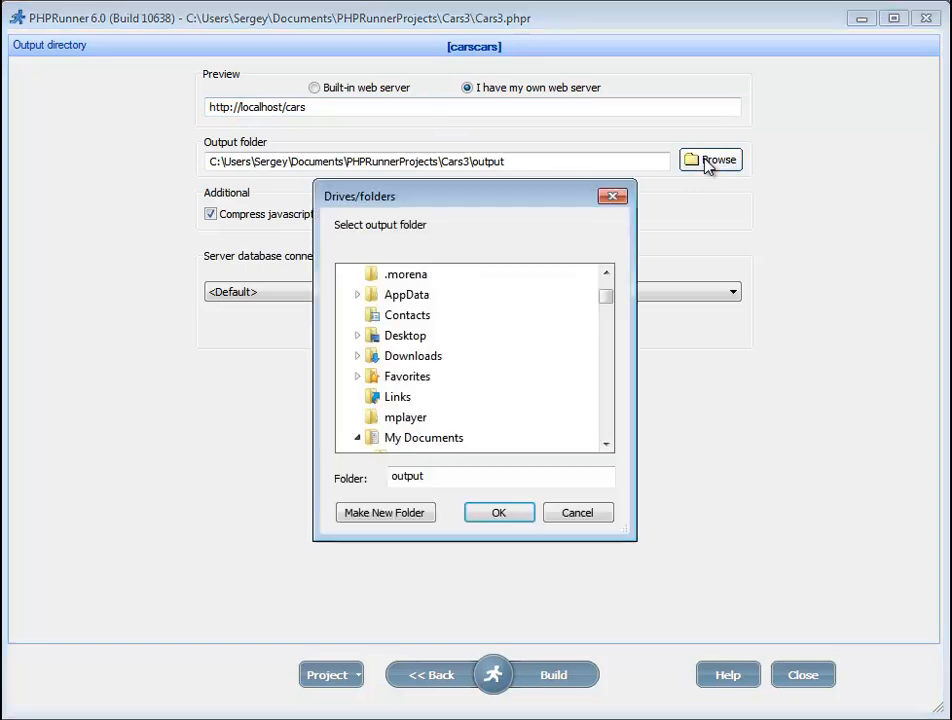
# Step: Set the output directory to a new cars folder inside C:\xampp\htdocs
pyautogui.moveTo(608, 305); pyautogui.dragTo(610, 290)
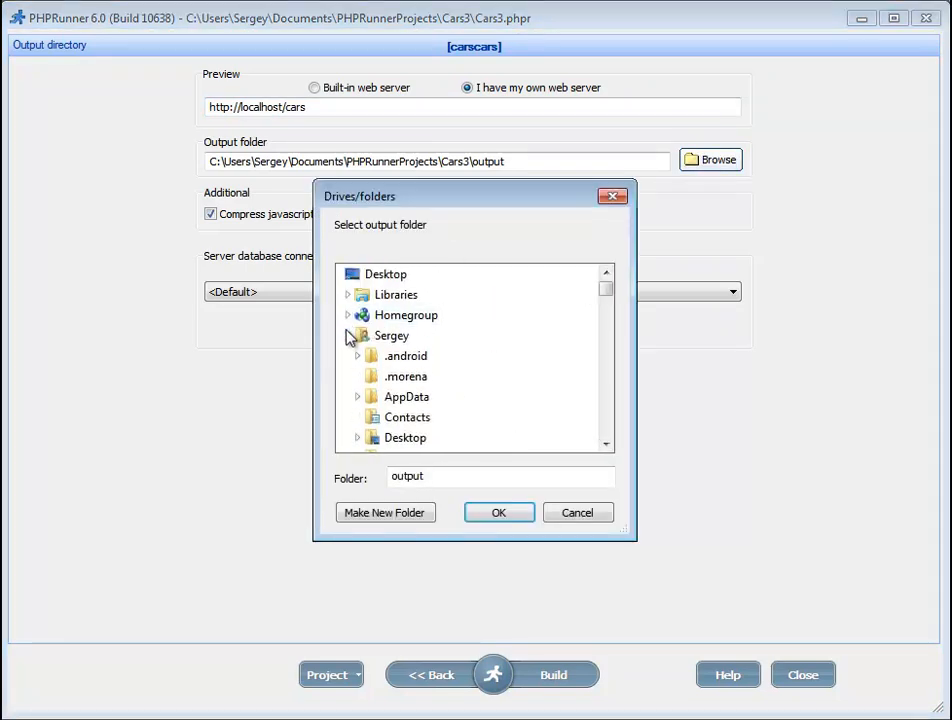
pyautogui.click(349, 337)
pyautogui.click(395, 357)
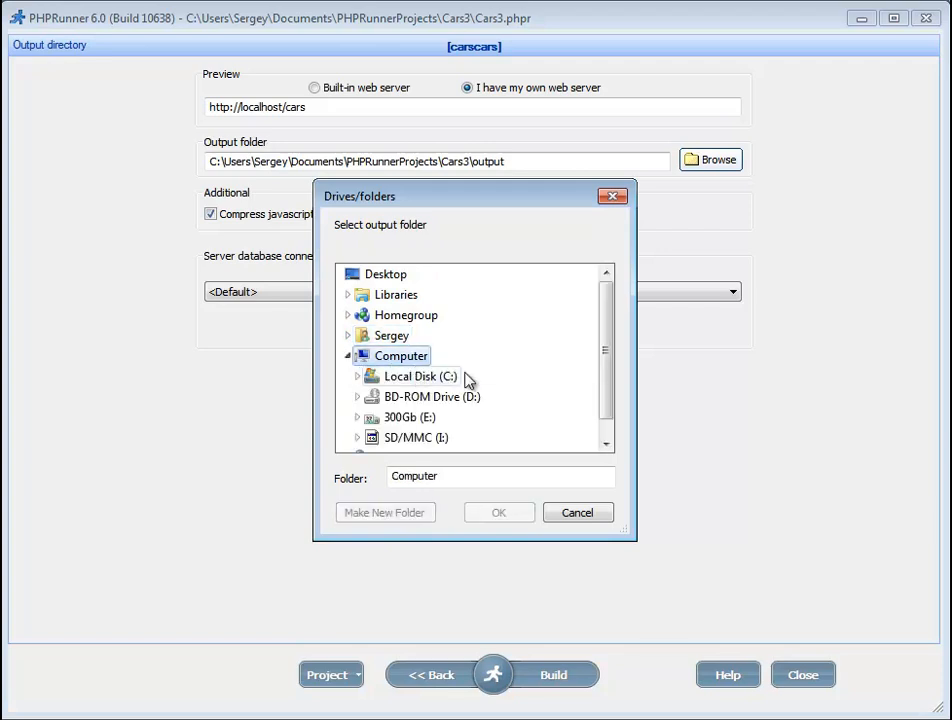
pyautogui.click(411, 383)
pyautogui.scroll(-4, 411, 383)
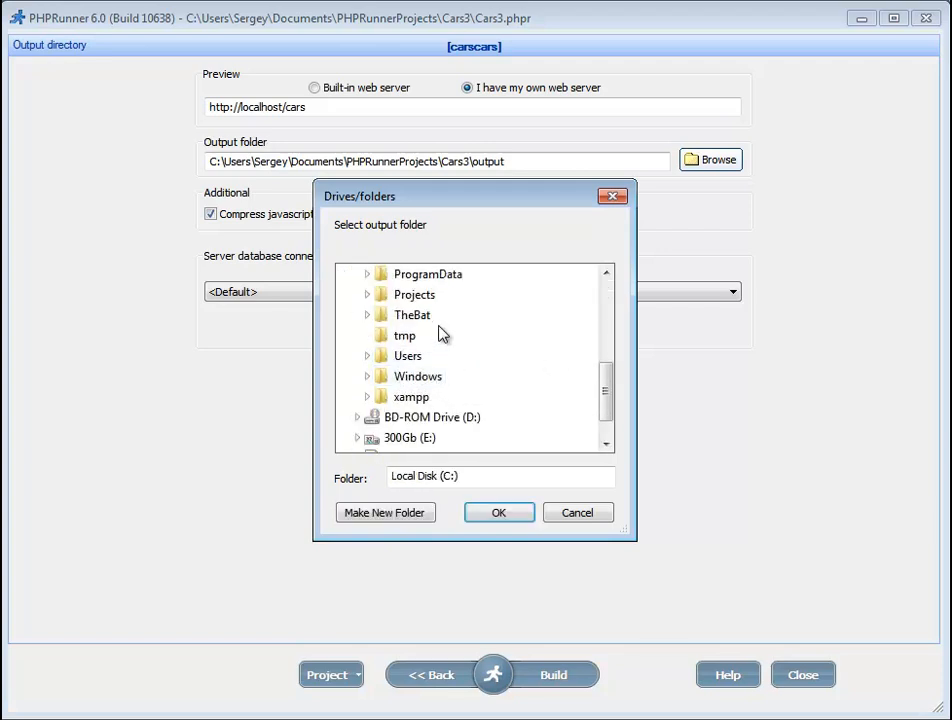
pyautogui.click(414, 398)
pyautogui.scroll(-2, 460, 366)
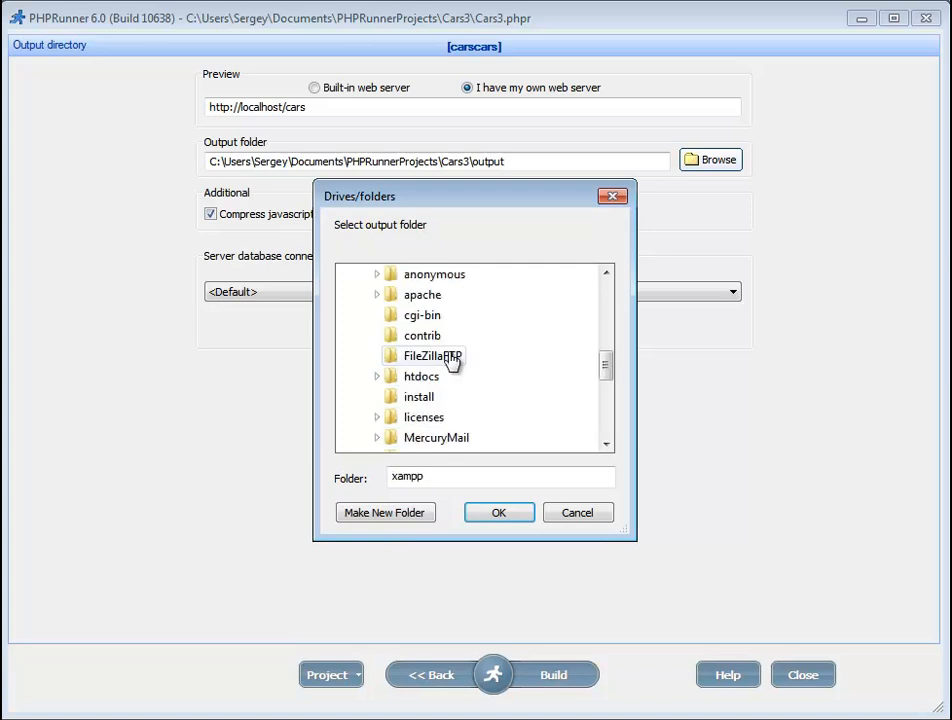
pyautogui.click(427, 378)
pyautogui.scroll(1, 431, 387)
pyautogui.scroll(-2, 504, 355)
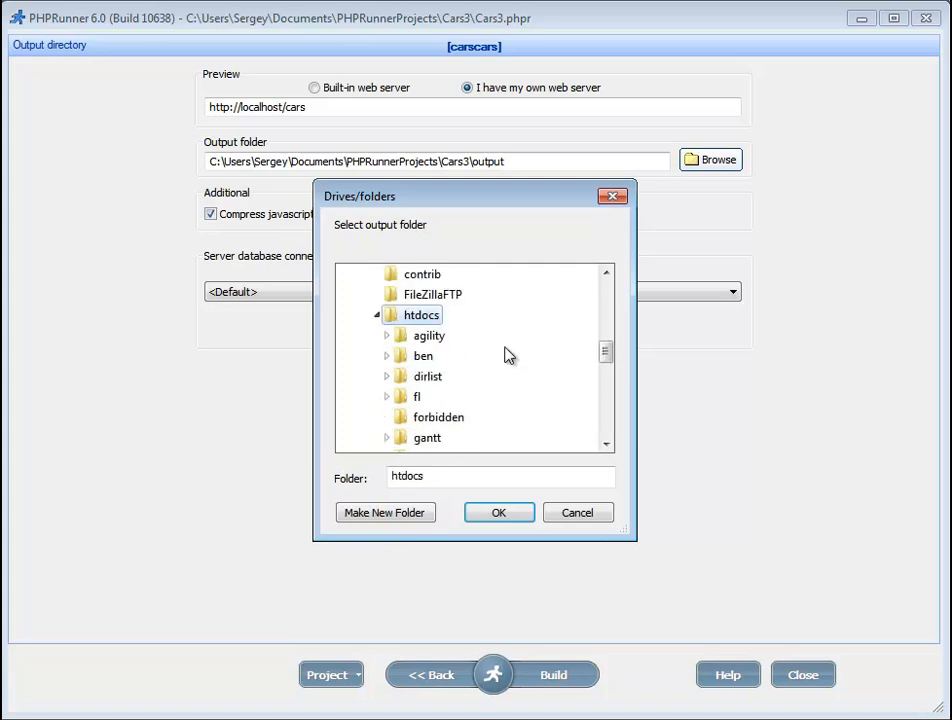
pyautogui.scroll(-1, 506, 355)
pyautogui.scroll(1, 505, 354)
pyautogui.click(403, 516)
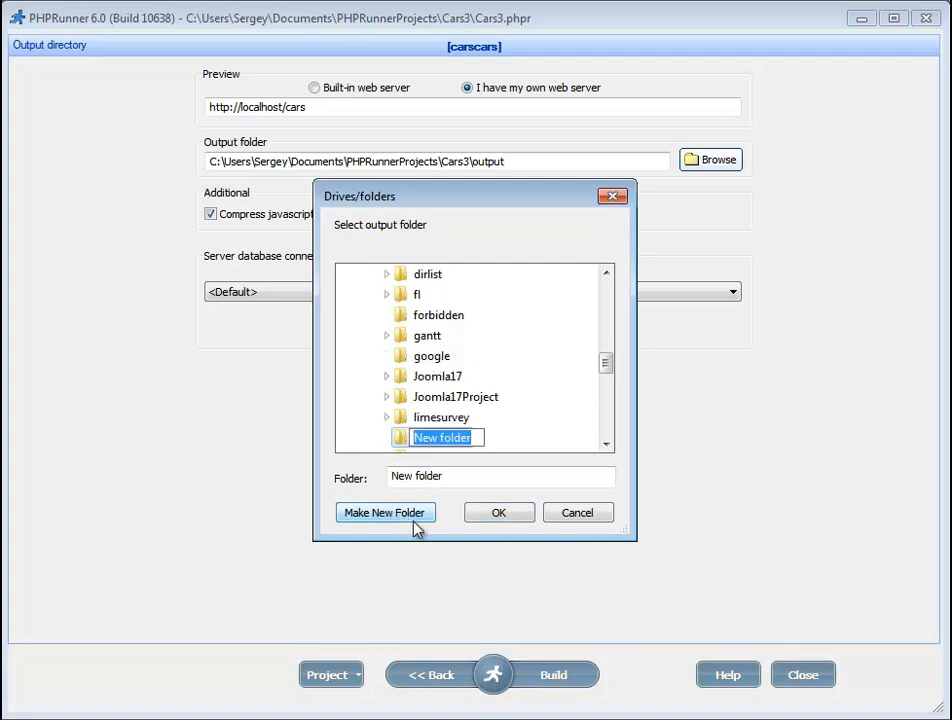
pyautogui.write('cars')
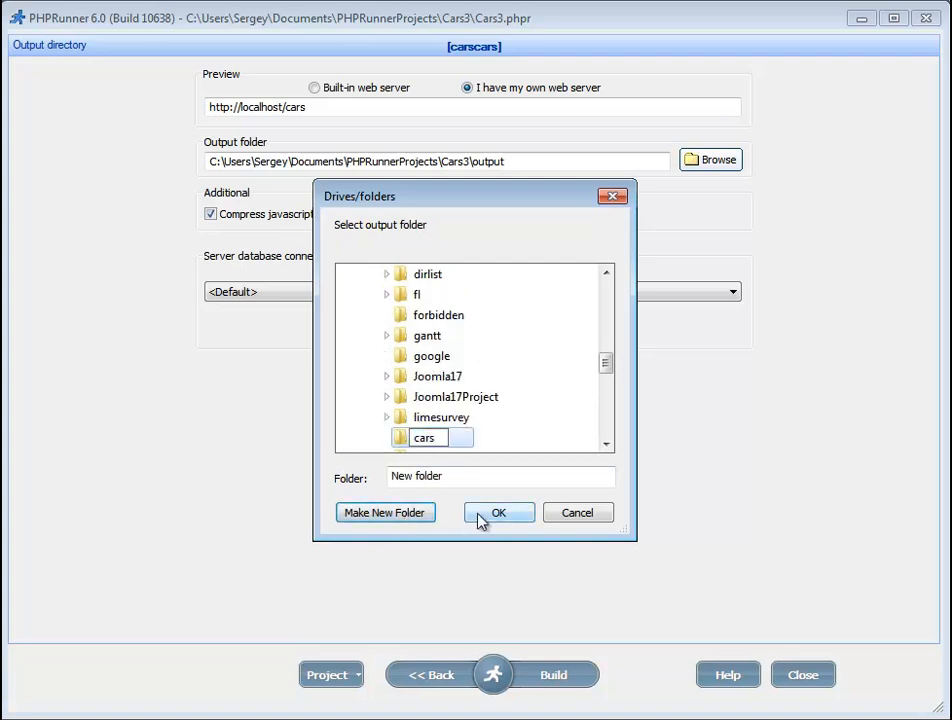
pyautogui.click(494, 517)
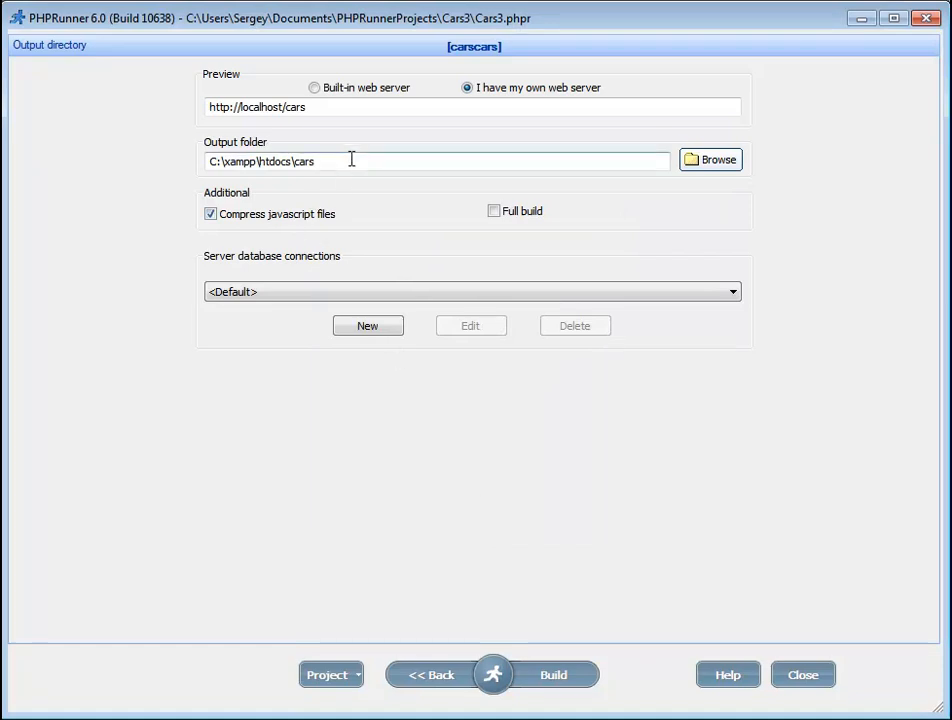
# Step: Build the Cars3 project into C:\xampp\htdocs\cars
pyautogui.moveTo(344, 161); pyautogui.dragTo(206, 172)
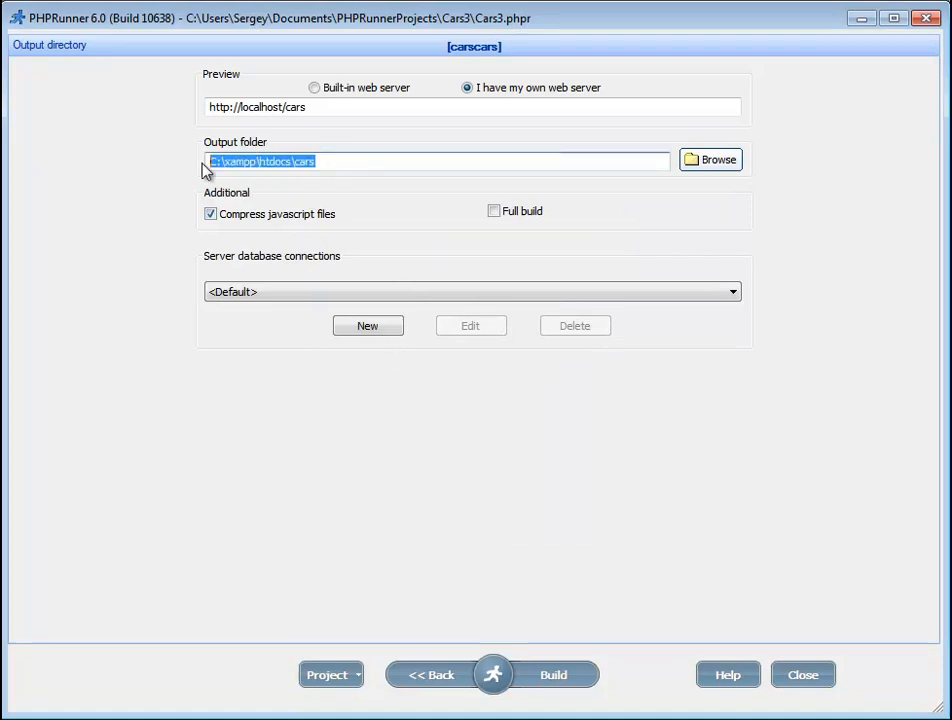
pyautogui.click(326, 163)
pyautogui.click(207, 106)
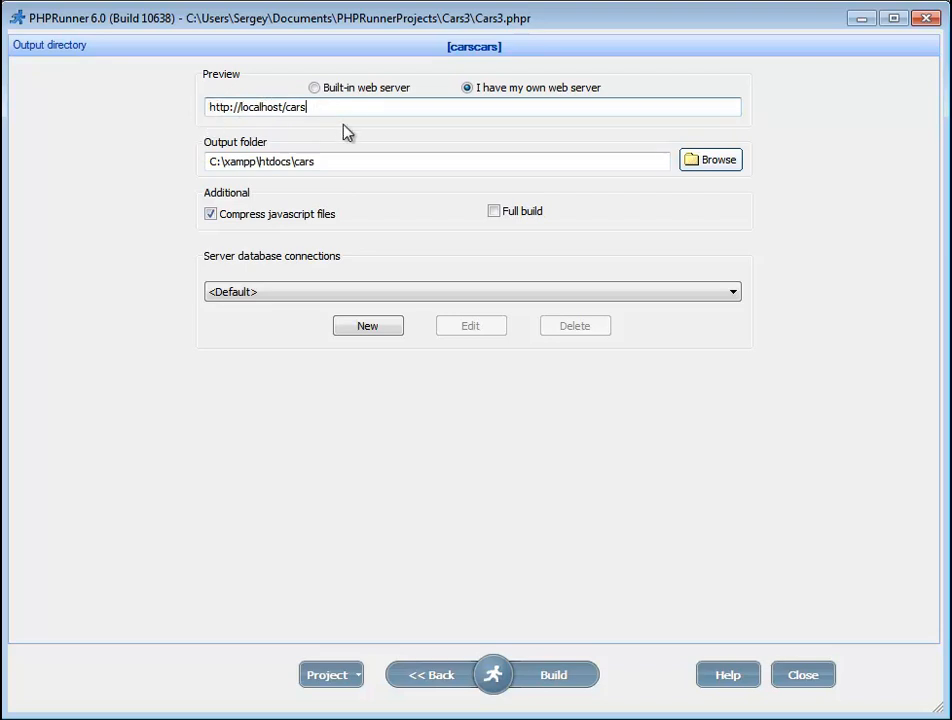
pyautogui.click(556, 676)
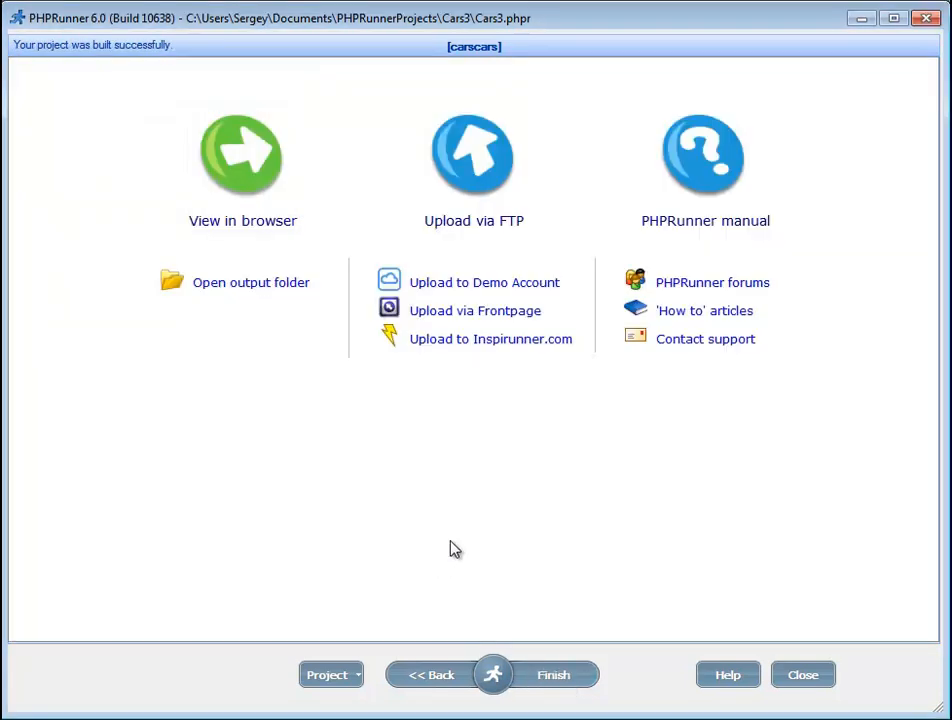
# Step: View the built Cars Company list at localhost/cars/carscars_list.php in Chrome
pyautogui.click(250, 221)
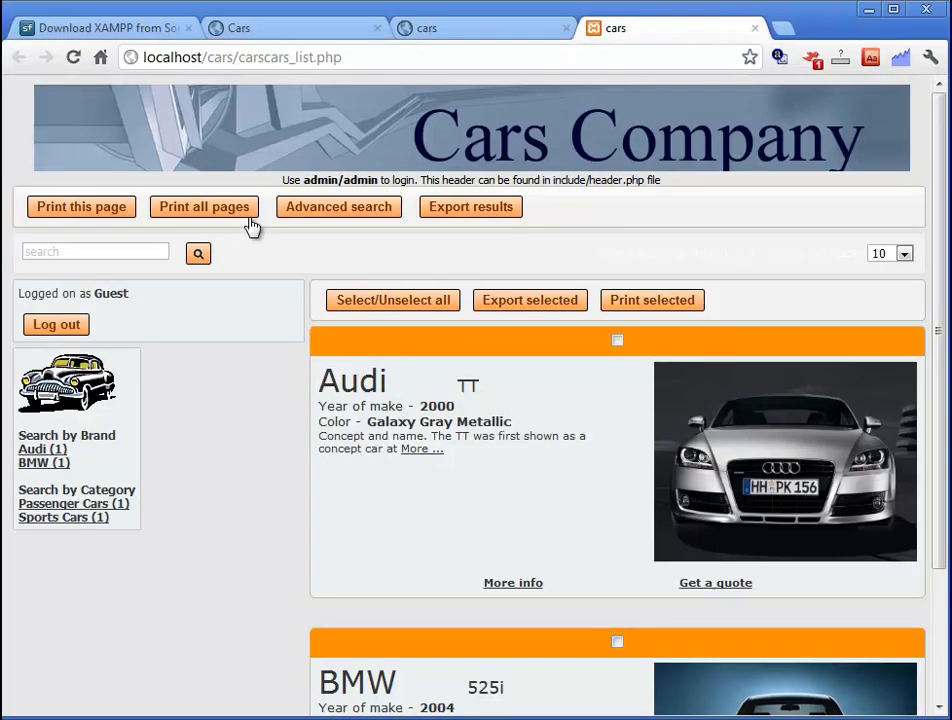
pyautogui.click(370, 58)
pyautogui.click(386, 59)
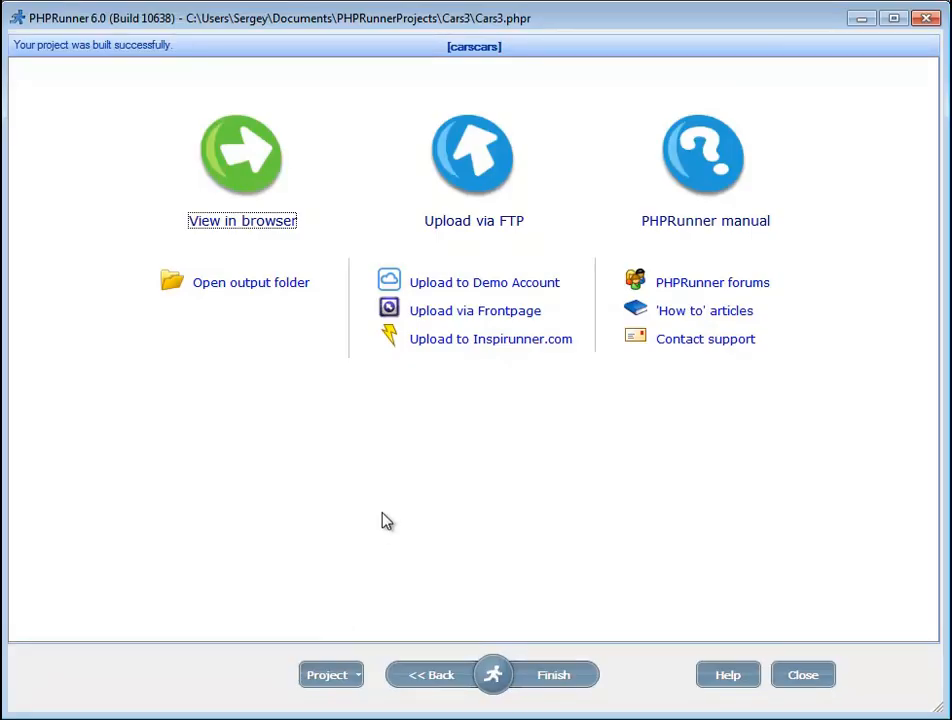
# Step: Create a new FTP upload location named inspirunner.com with host name inspirunner.com
pyautogui.click(478, 229)
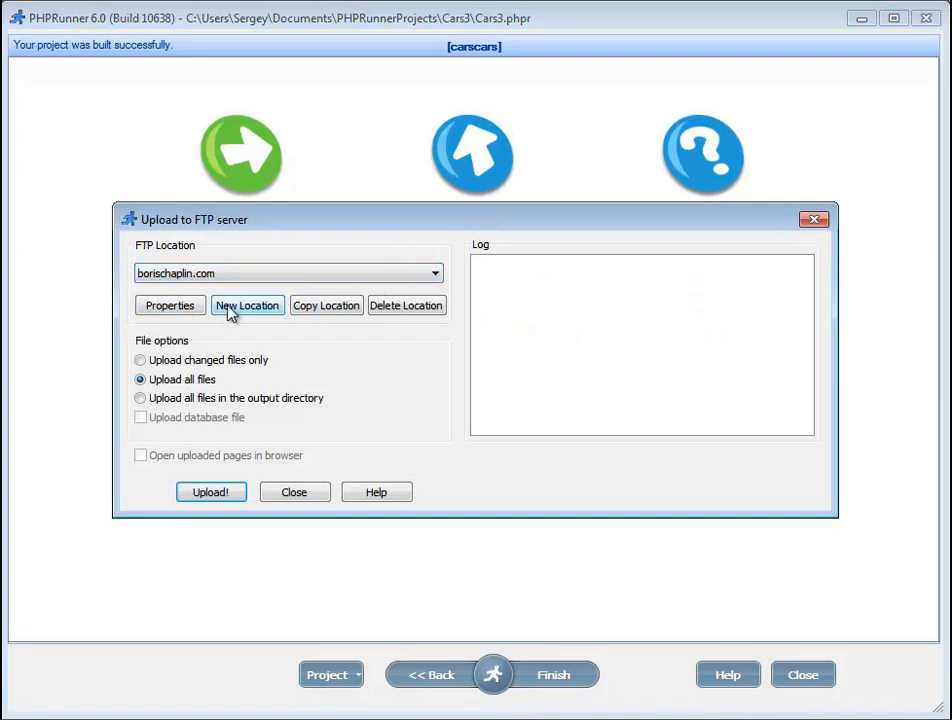
pyautogui.click(262, 316)
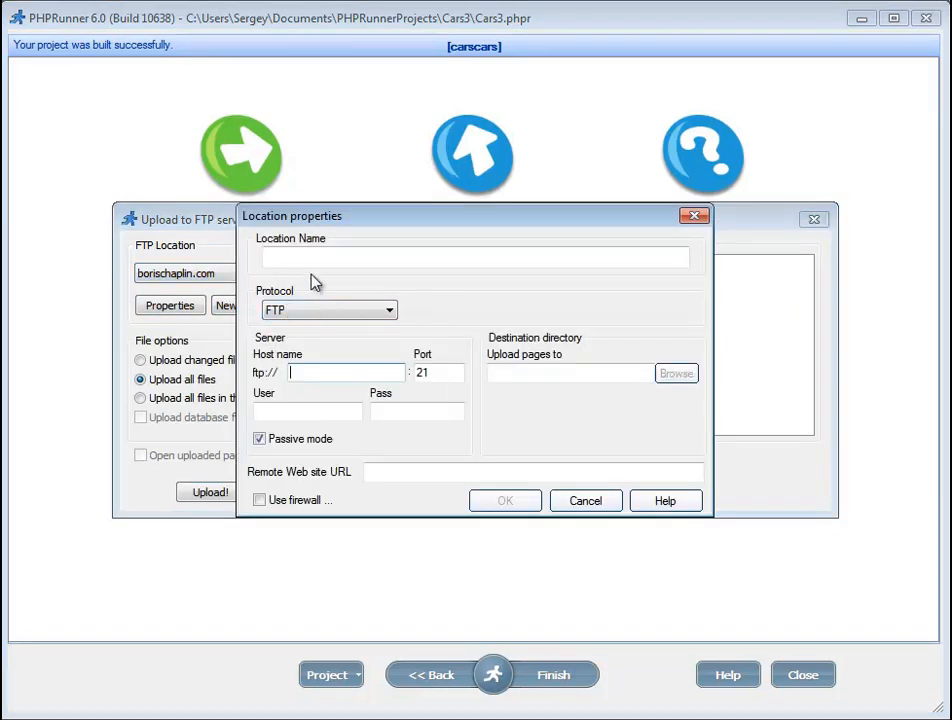
pyautogui.click(317, 258)
pyautogui.write('ins')
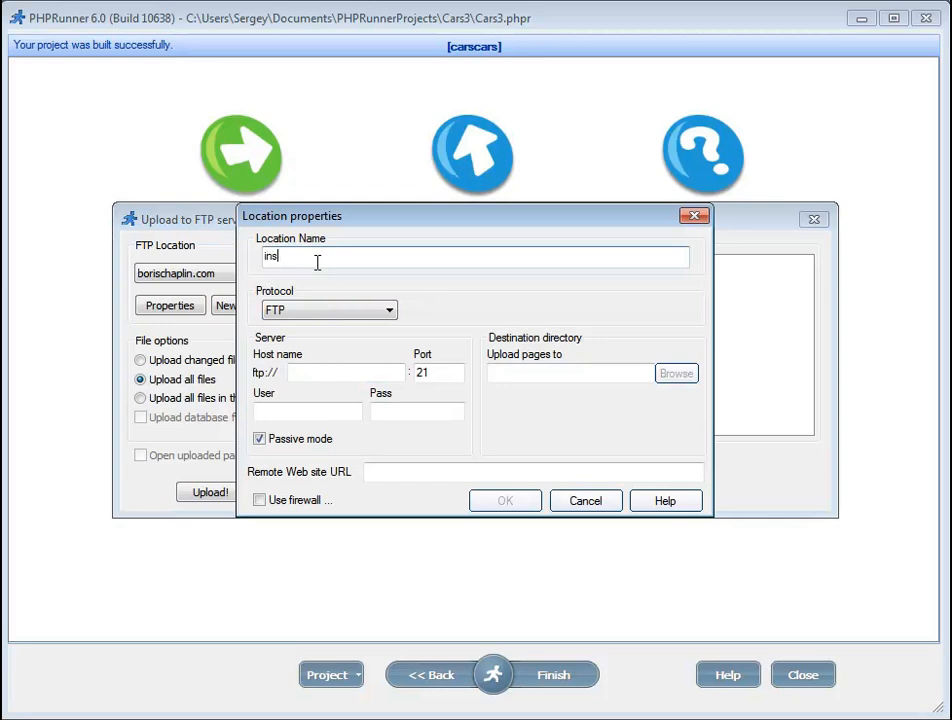
pyautogui.write('pirunner.com')
pyautogui.moveTo(338, 257); pyautogui.dragTo(250, 262)
pyautogui.hotkey('ctrl', 'c')
pyautogui.click(344, 374)
pyautogui.hotkey('ctrl', 'v')
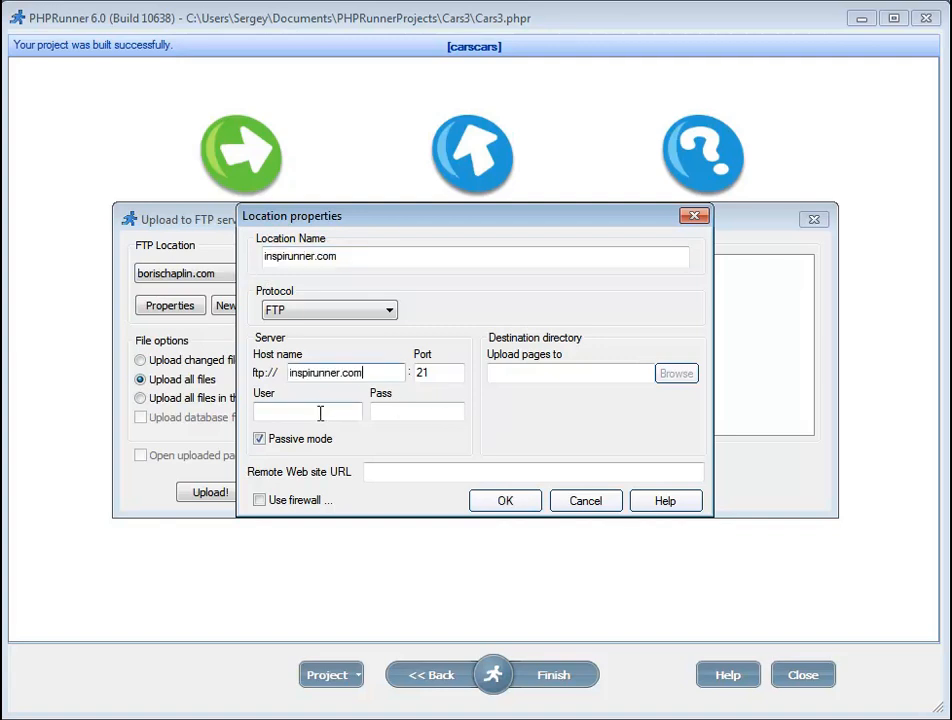
# Step: Enter the FTP account's user name and password for the location
pyautogui.click(320, 413)
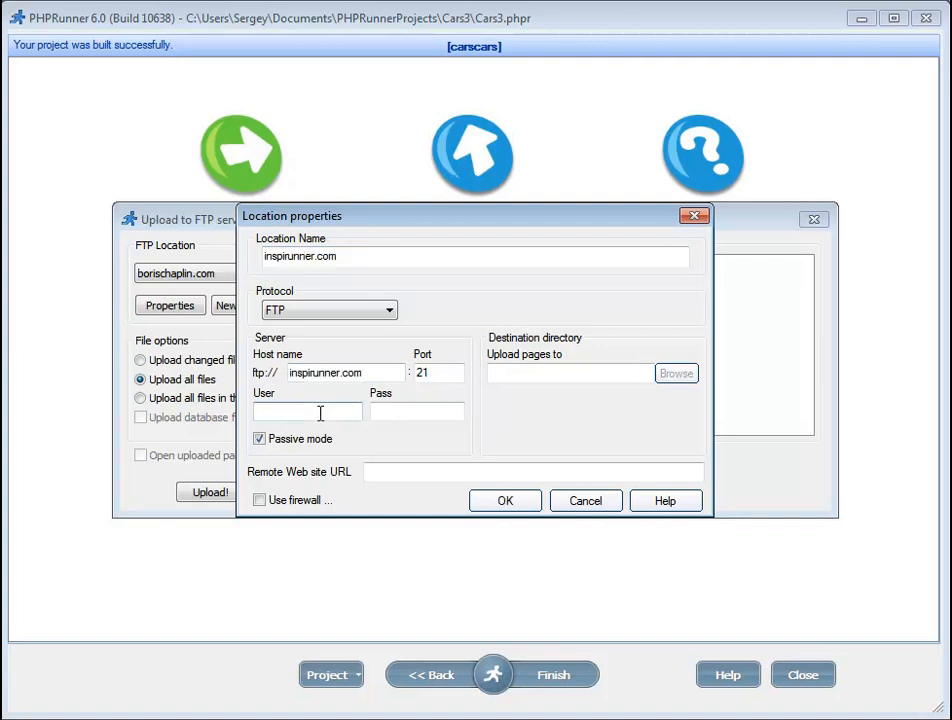
pyautogui.write('inspirunner')
pyautogui.press('Tab')
pyautogui.write('******')
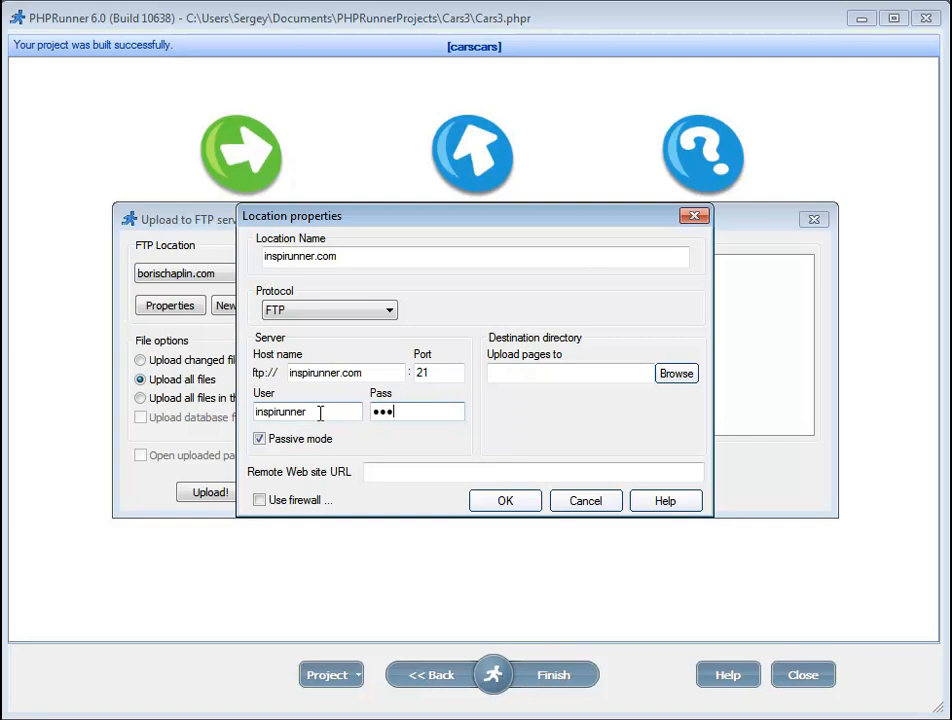
pyautogui.write('*')
# Step: Create a /cars folder in the server root and use it as the upload destination
pyautogui.click(676, 376)
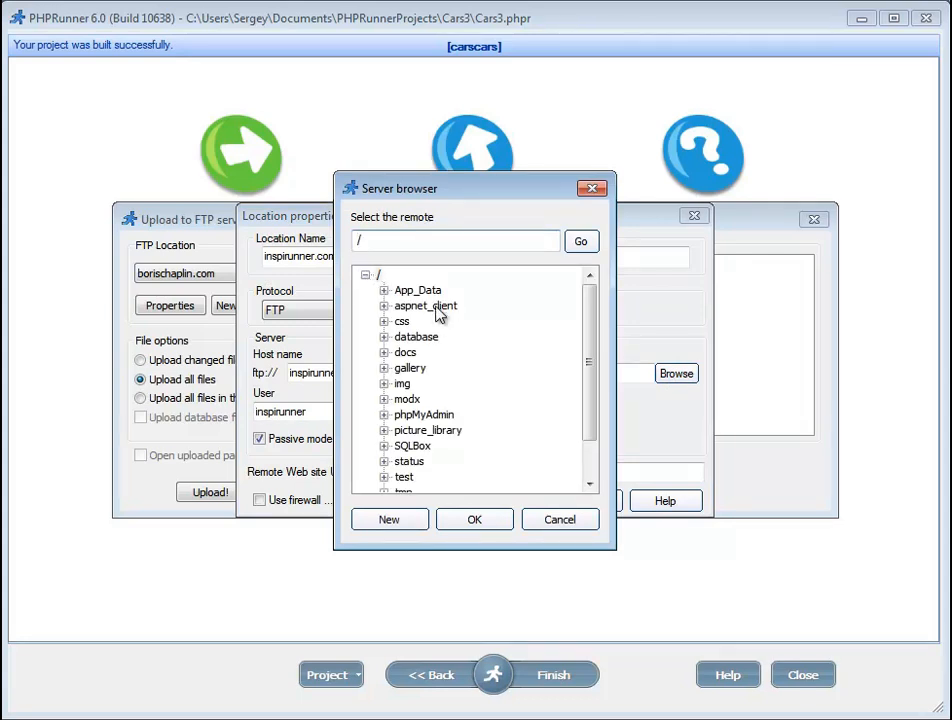
pyautogui.moveTo(590, 350)
pyautogui.mouseDown()
pyautogui.moveTo(590, 395)
pyautogui.moveTo(592, 338)
pyautogui.mouseUp()
pyautogui.click(379, 276)
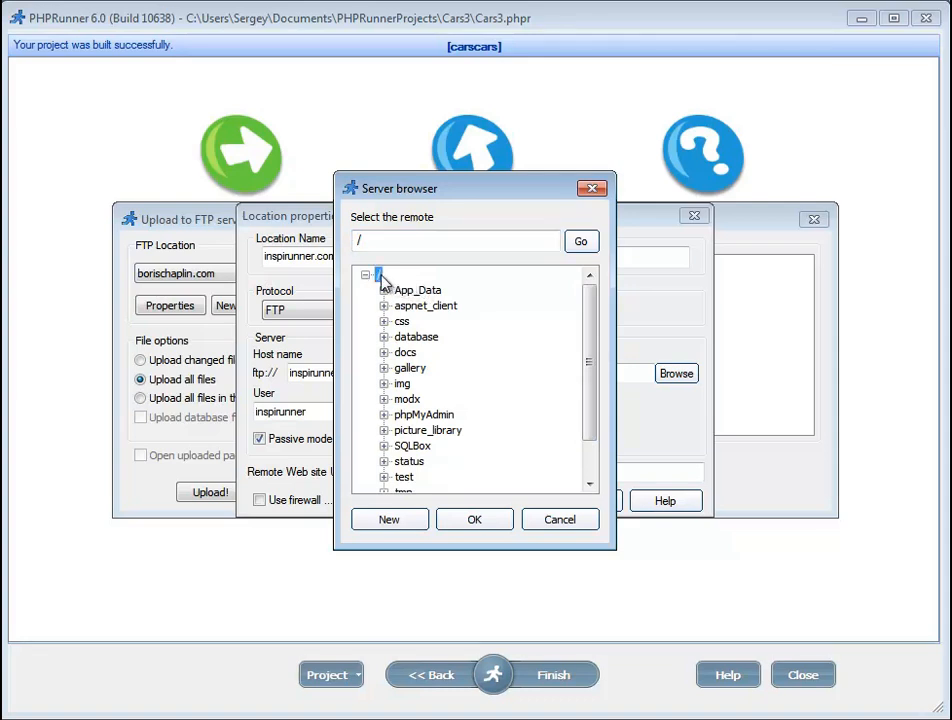
pyautogui.click(404, 527)
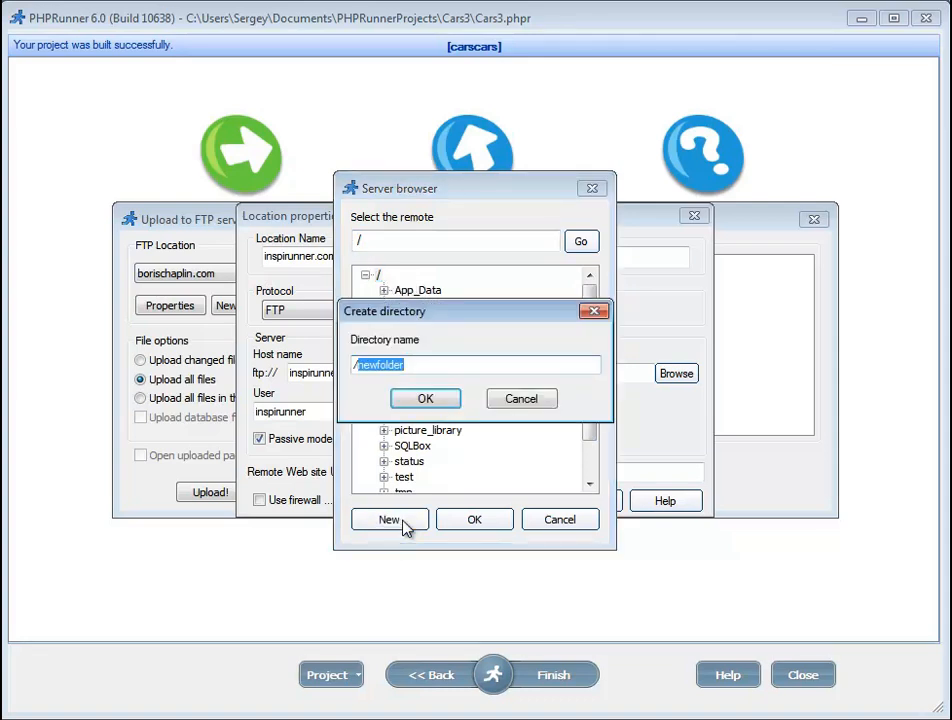
pyautogui.write('/cars')
pyautogui.click(425, 398)
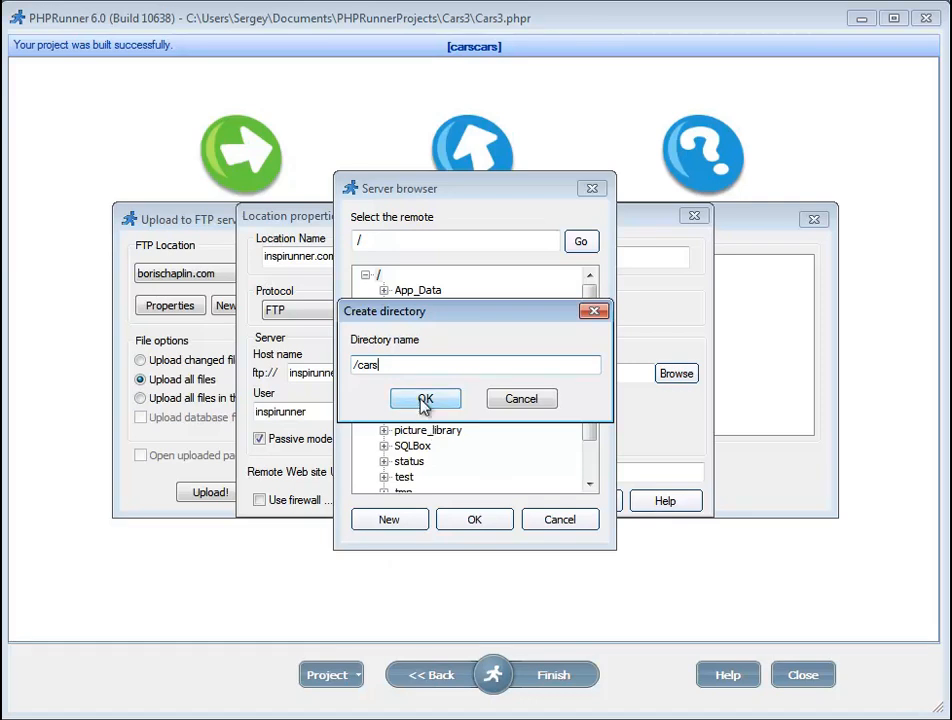
pyautogui.click(468, 519)
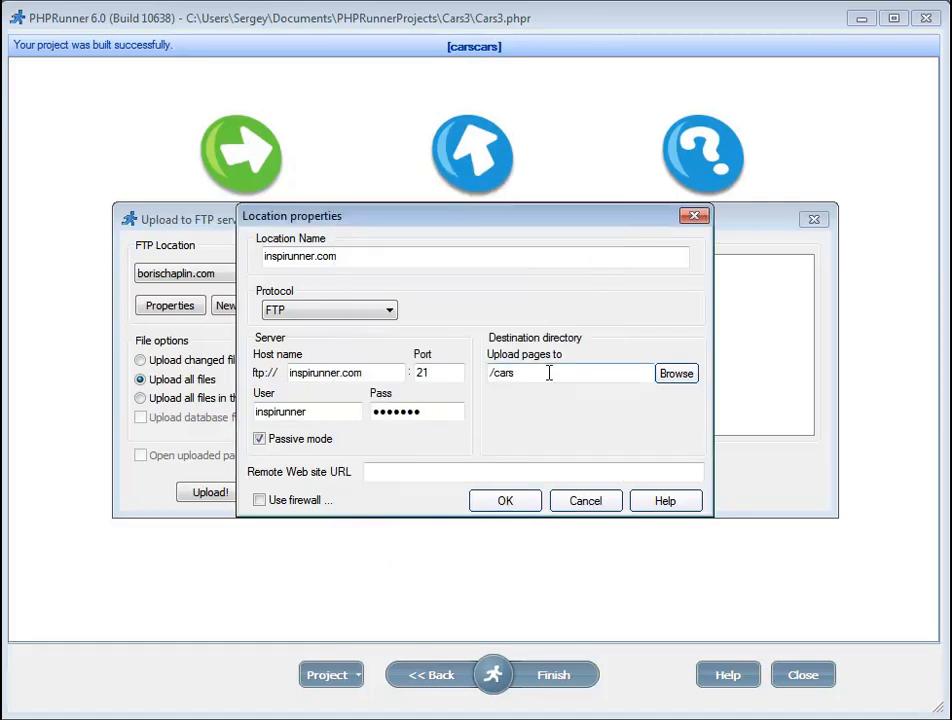
pyautogui.click(409, 472)
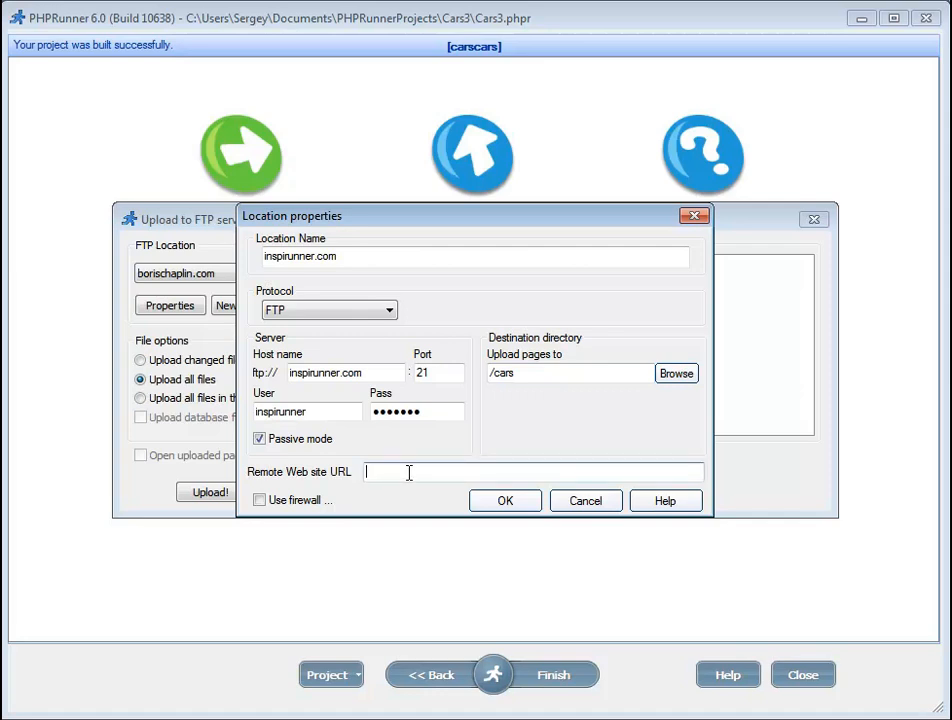
pyautogui.write('http://inspirunner.com/cars')
pyautogui.click(506, 505)
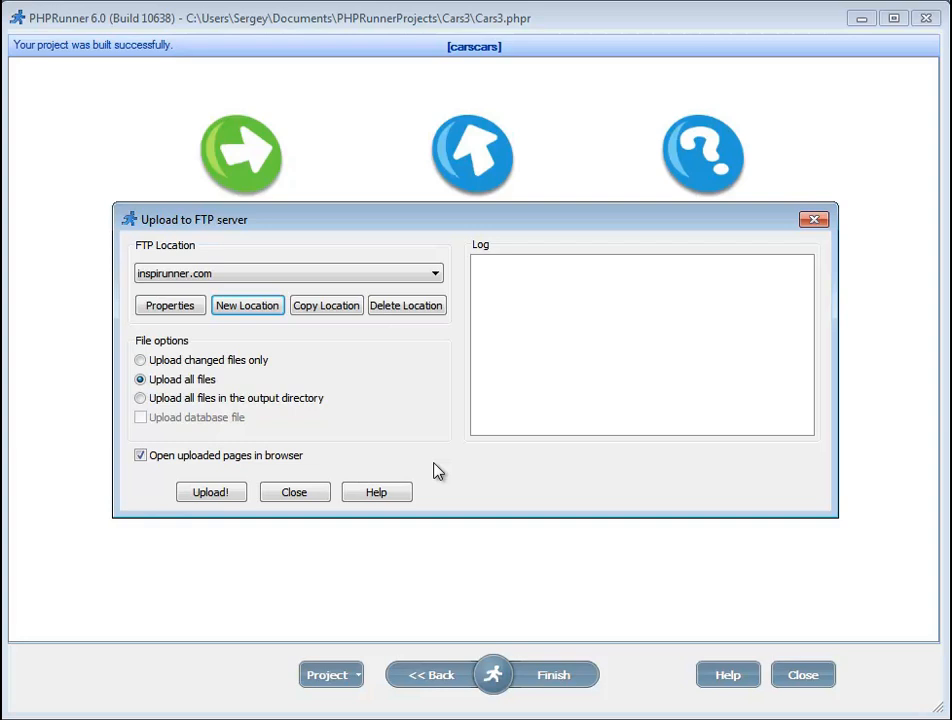
pyautogui.click(296, 502)
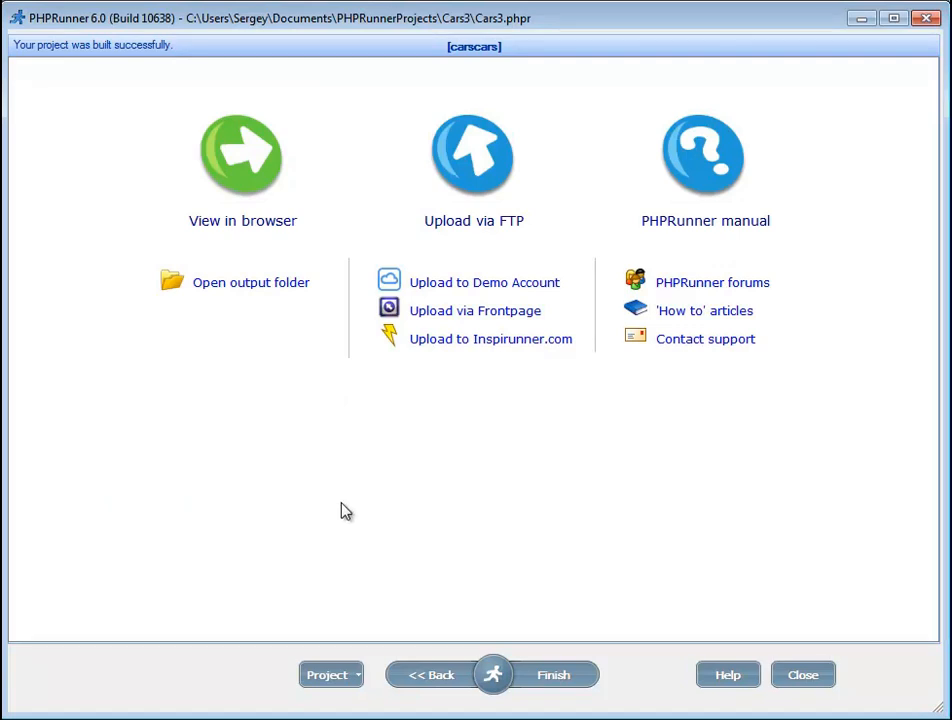
# Step: Open phpMyAdmin at localhost/phpmyadmin in the browser
pyautogui.hotkey('alt', 'Tab')
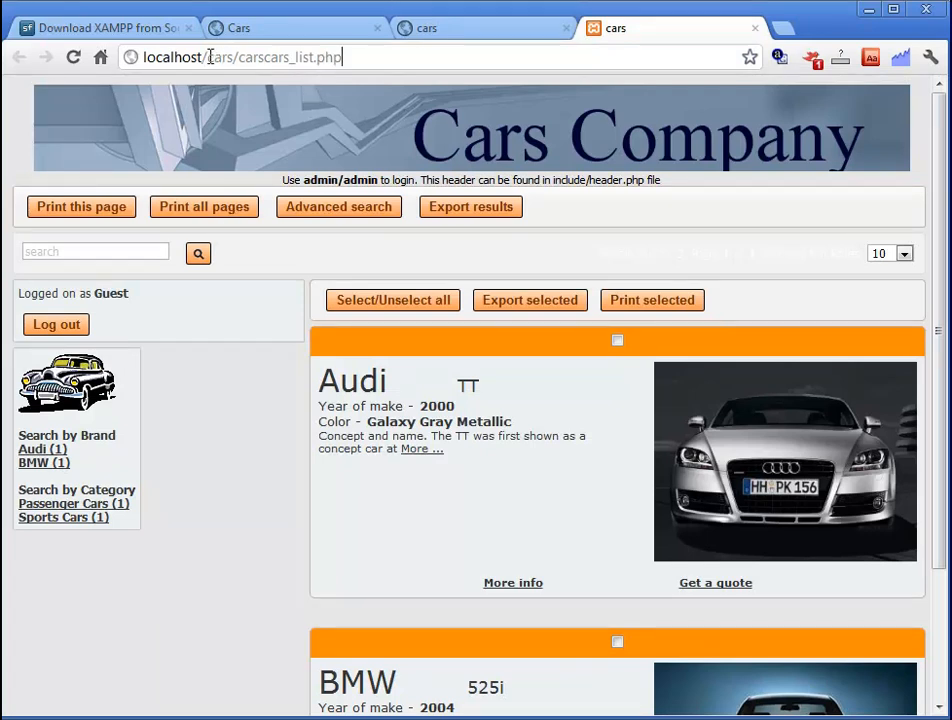
pyautogui.moveTo(207, 57); pyautogui.dragTo(390, 61)
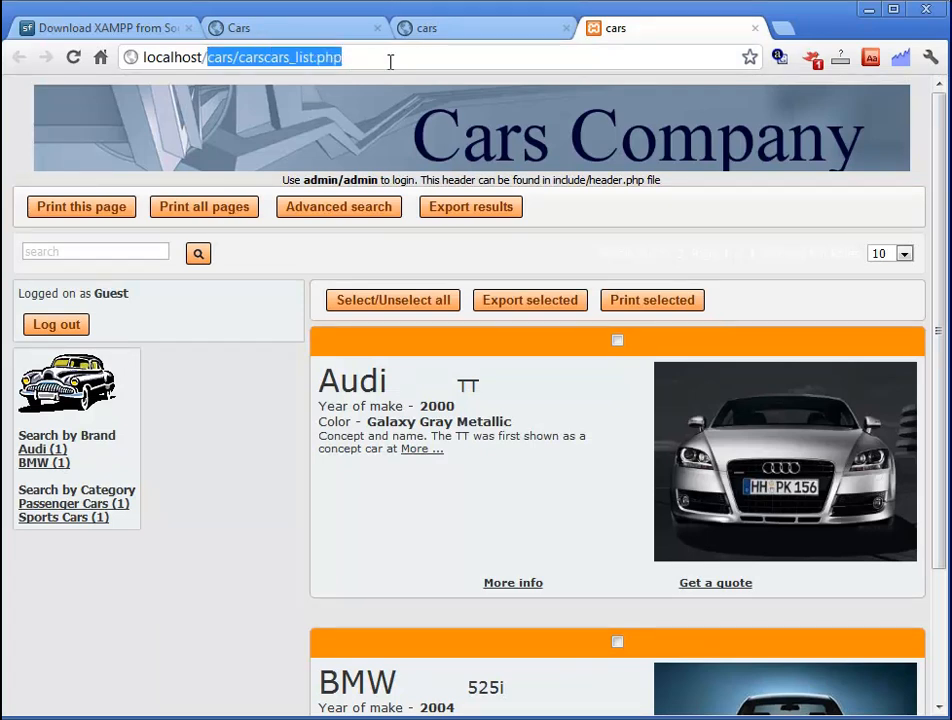
pyautogui.write('php')
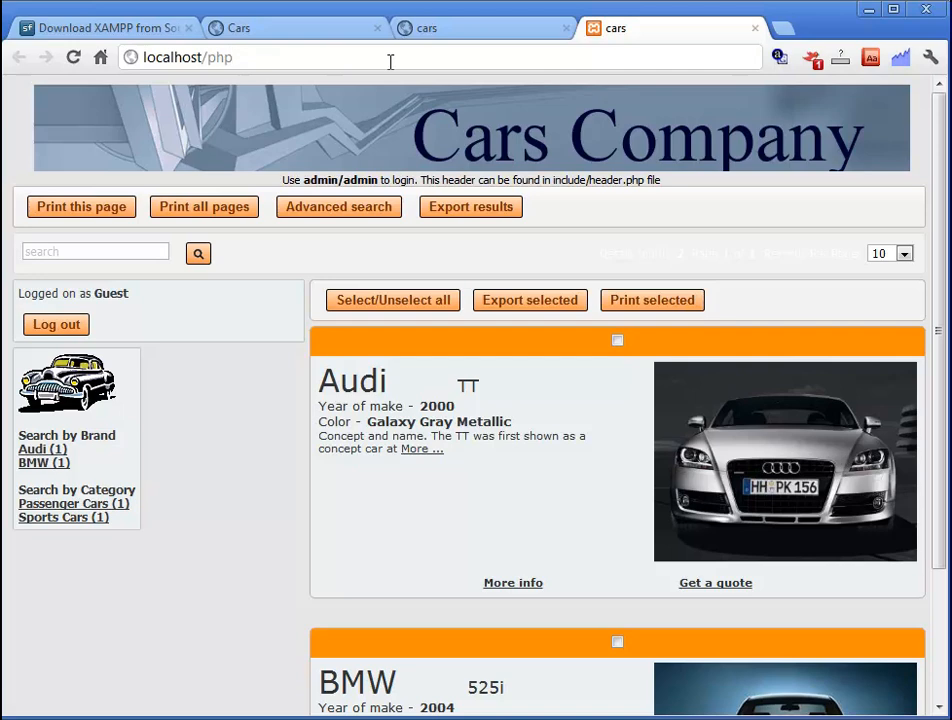
pyautogui.write('myadmin')
pyautogui.press('Return')
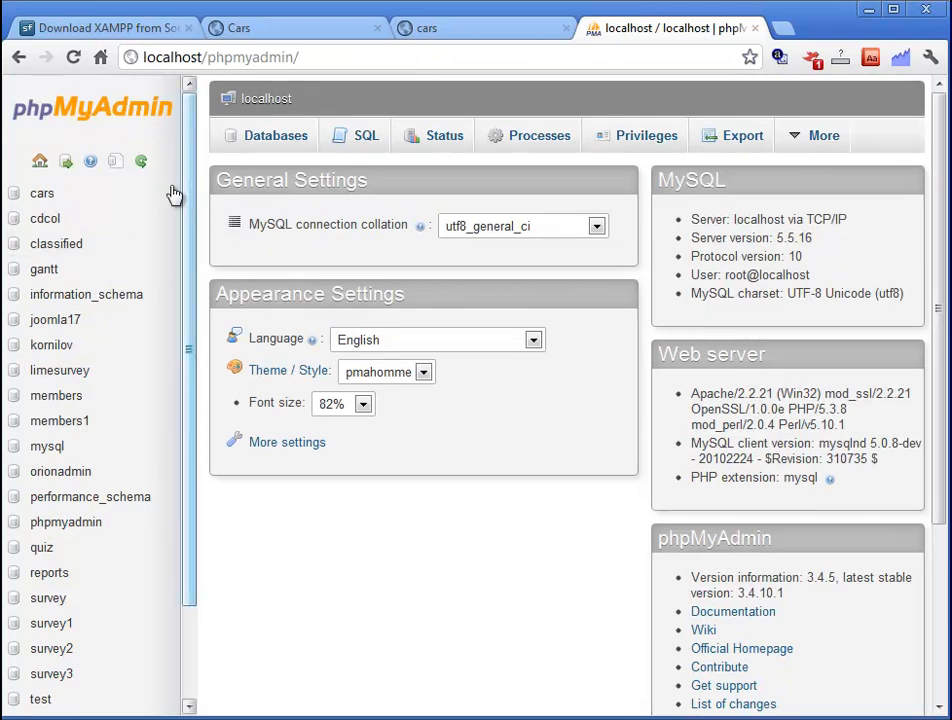
# Step: Export the cars database with Quick method in SQL format
pyautogui.click(42, 200)
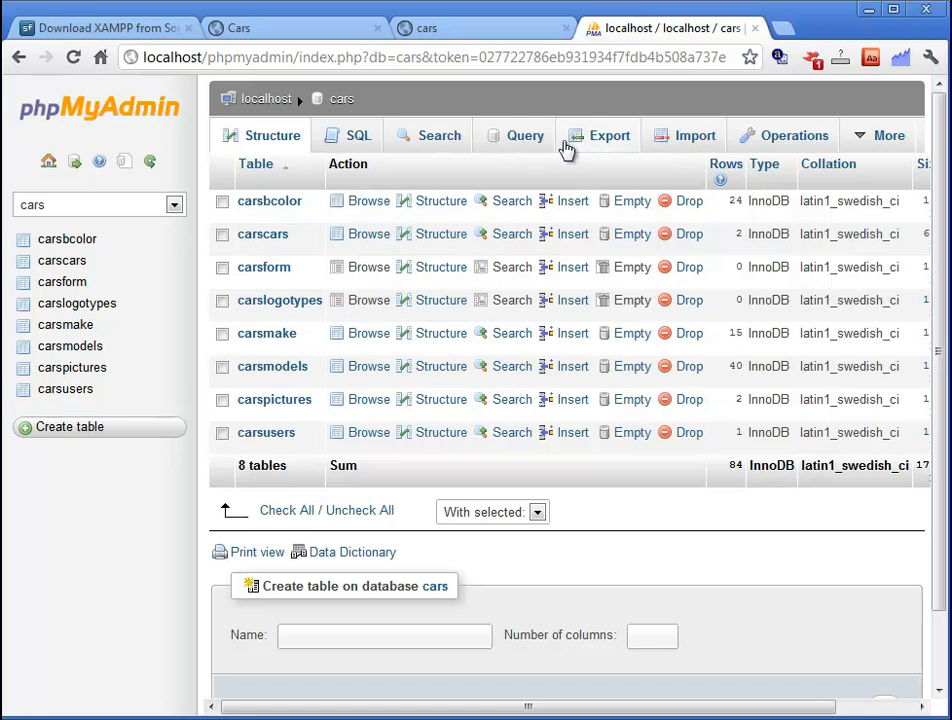
pyautogui.click(88, 210)
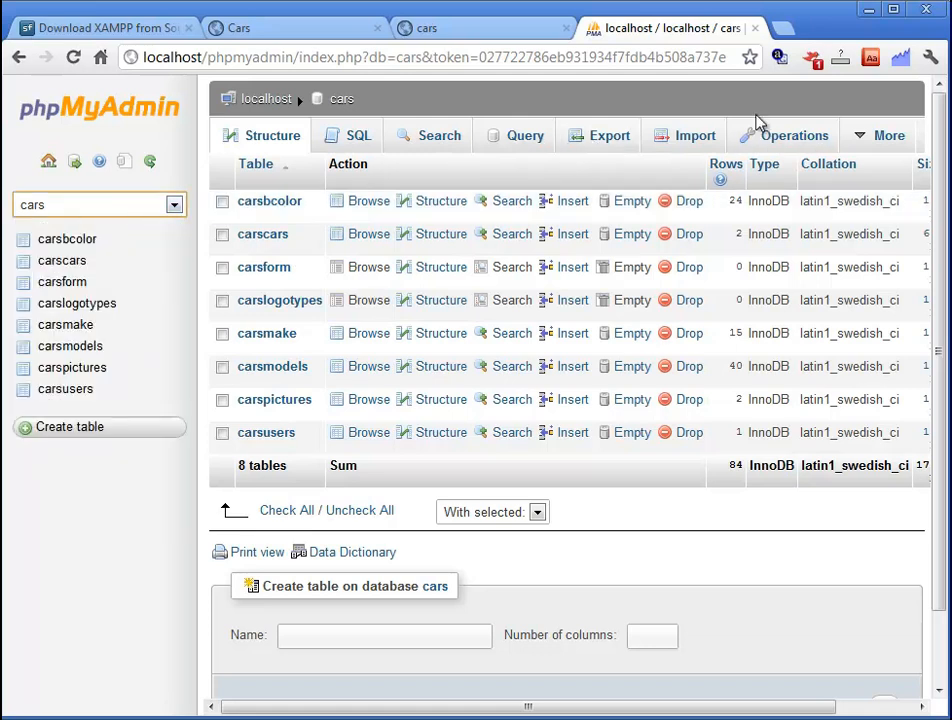
pyautogui.click(591, 140)
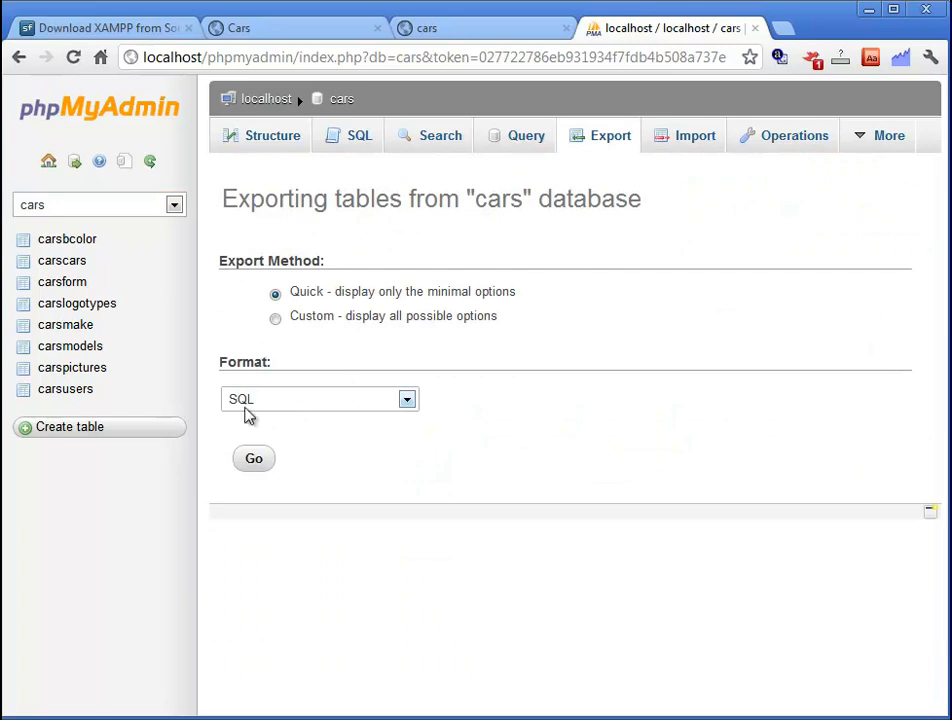
pyautogui.click(254, 462)
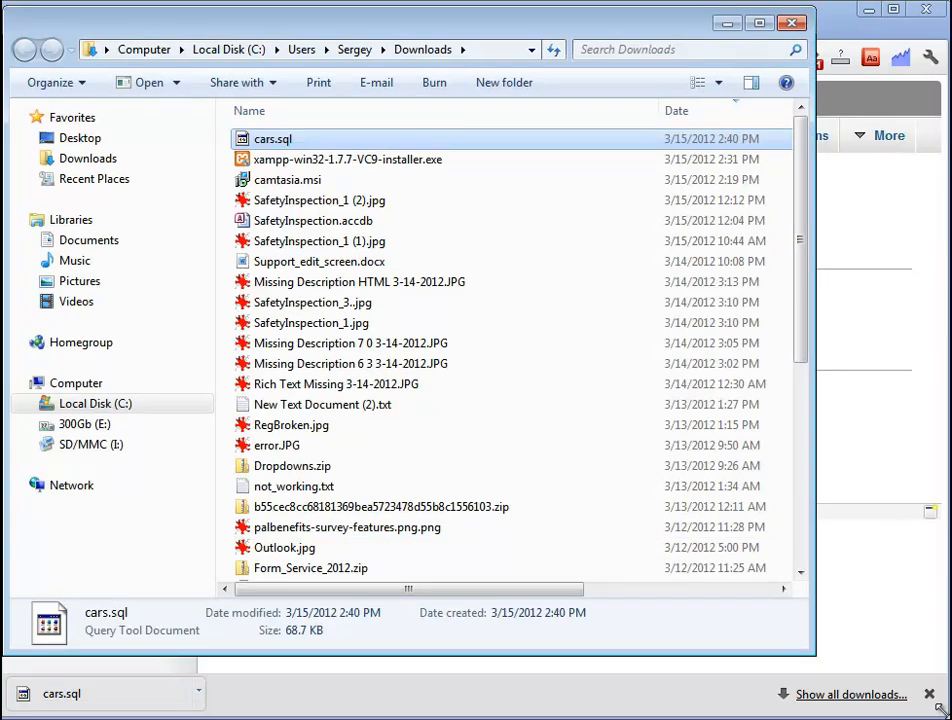
# Step: Open cars.sql from the Downloads folder with Edit with Notepad++
pyautogui.moveTo(937, 706); pyautogui.dragTo(937, 706)
pyautogui.rightClick(273, 143)
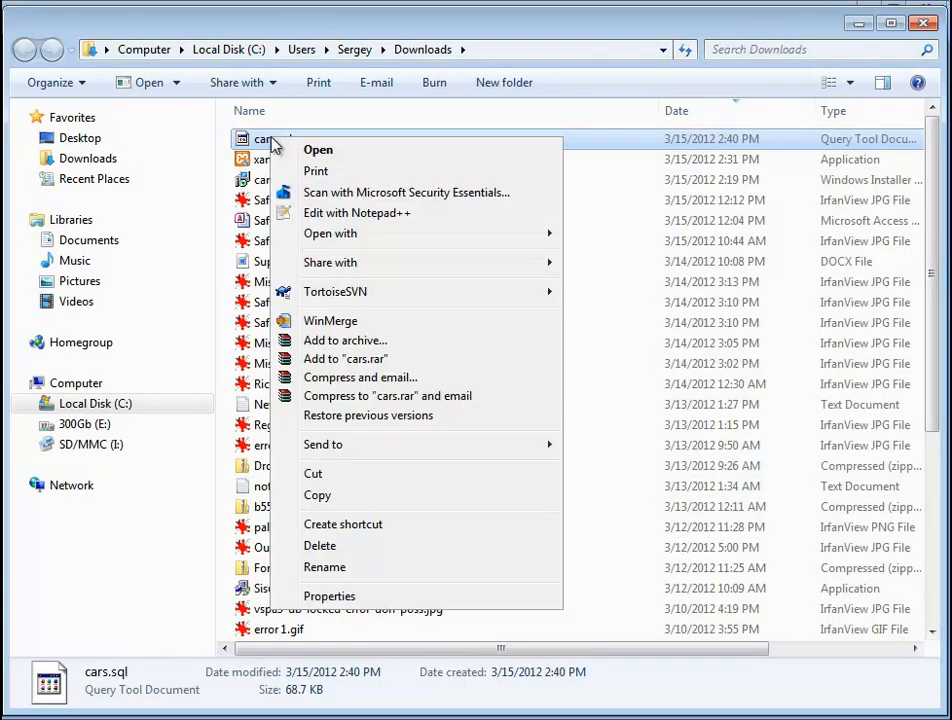
pyautogui.click(345, 220)
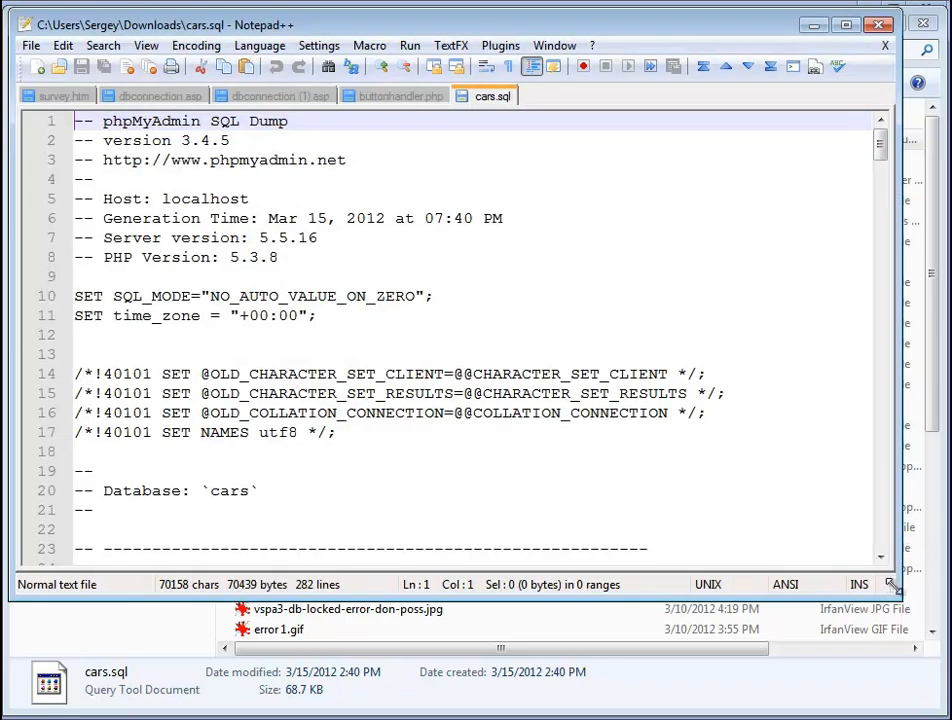
# Step: Enlarge Notepad++ and scroll through the cars.sql dump
pyautogui.moveTo(895, 588); pyautogui.dragTo(934, 697)
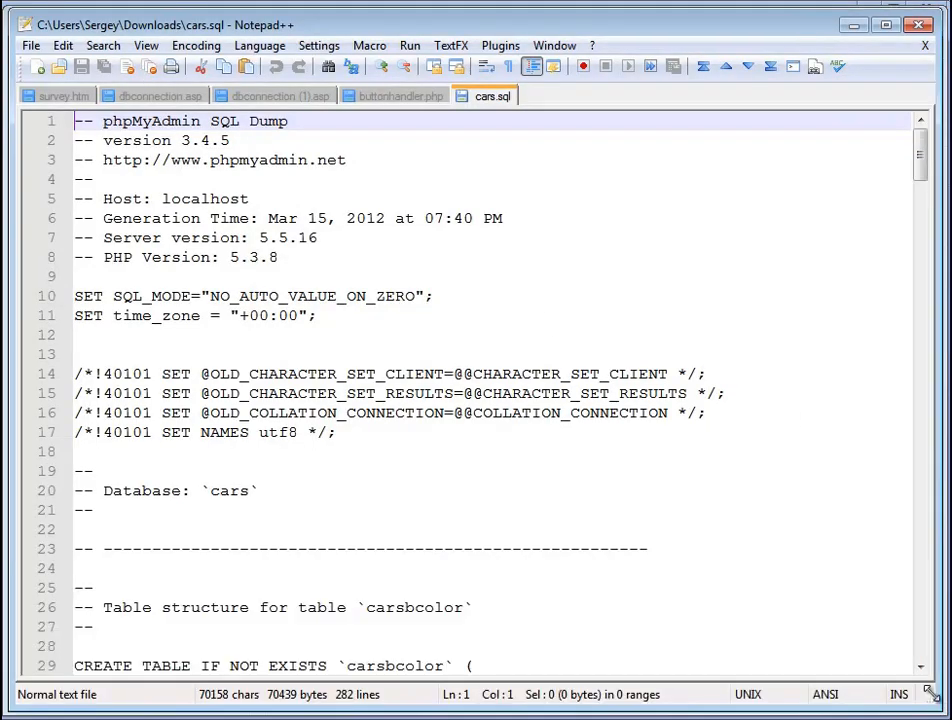
pyautogui.click(478, 486)
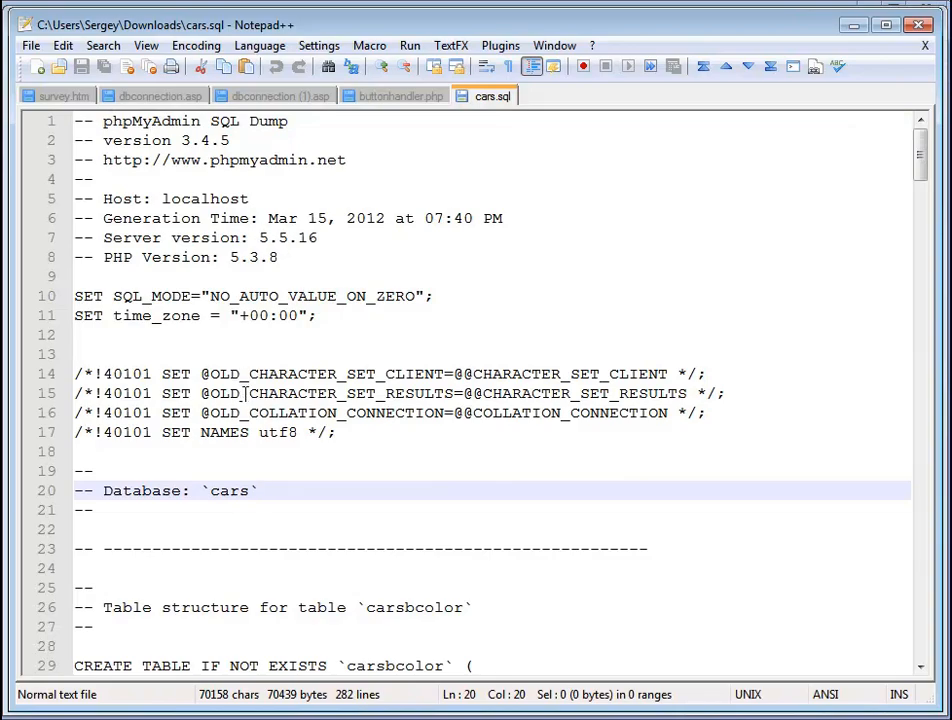
pyautogui.scroll(-6, 190, 290)
pyautogui.scroll(-2, 247, 395)
pyautogui.scroll(-16, 250, 392)
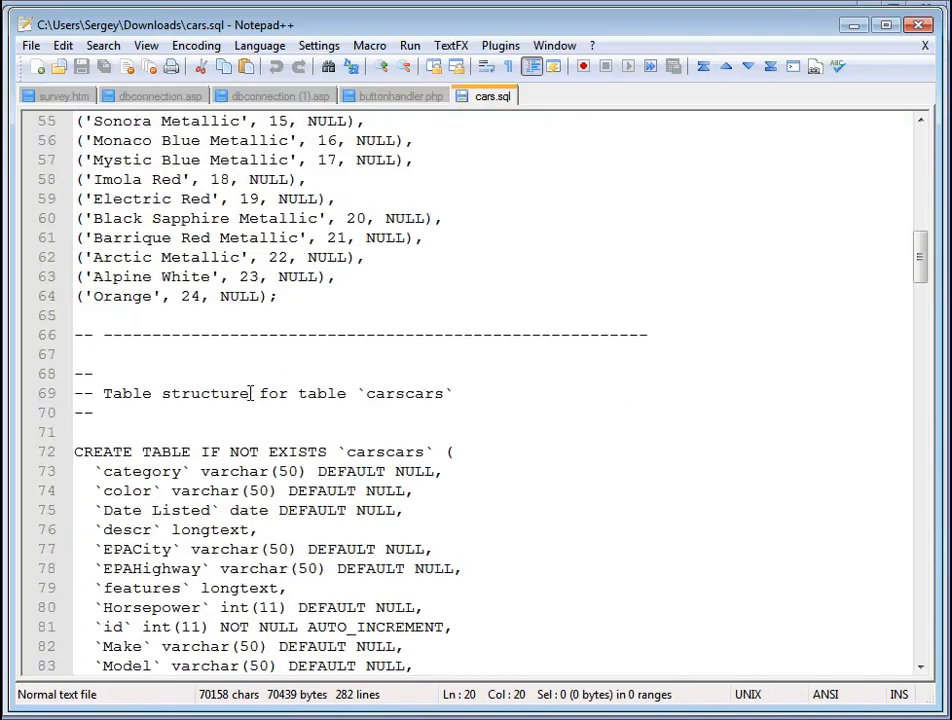
pyautogui.scroll(10, 272, 421)
pyautogui.scroll(-20, 293, 432)
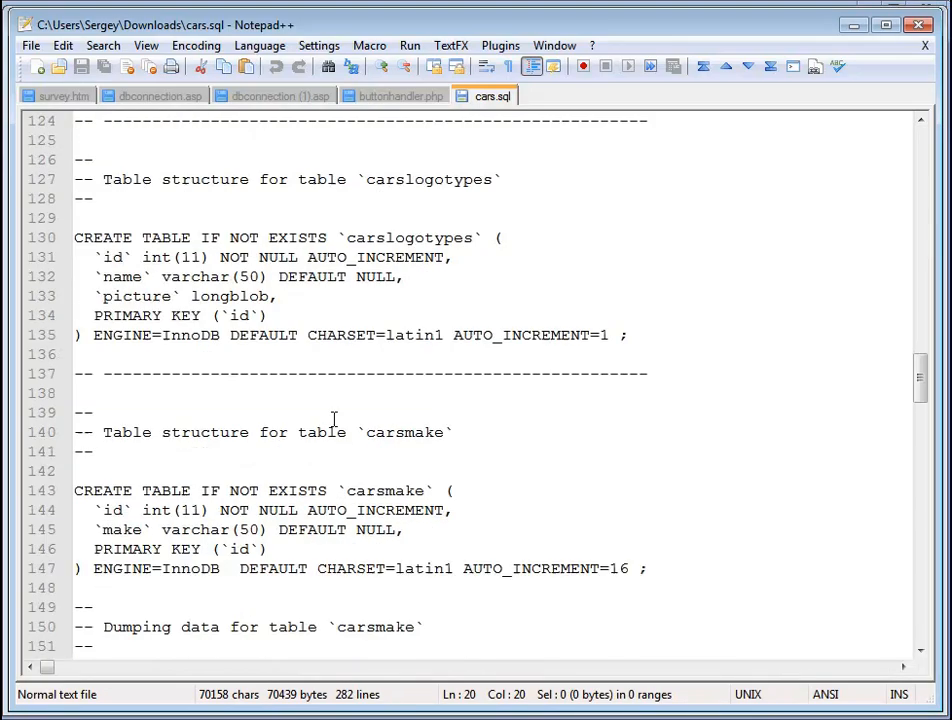
pyautogui.scroll(20, 333, 437)
pyautogui.scroll(20, 333, 437)
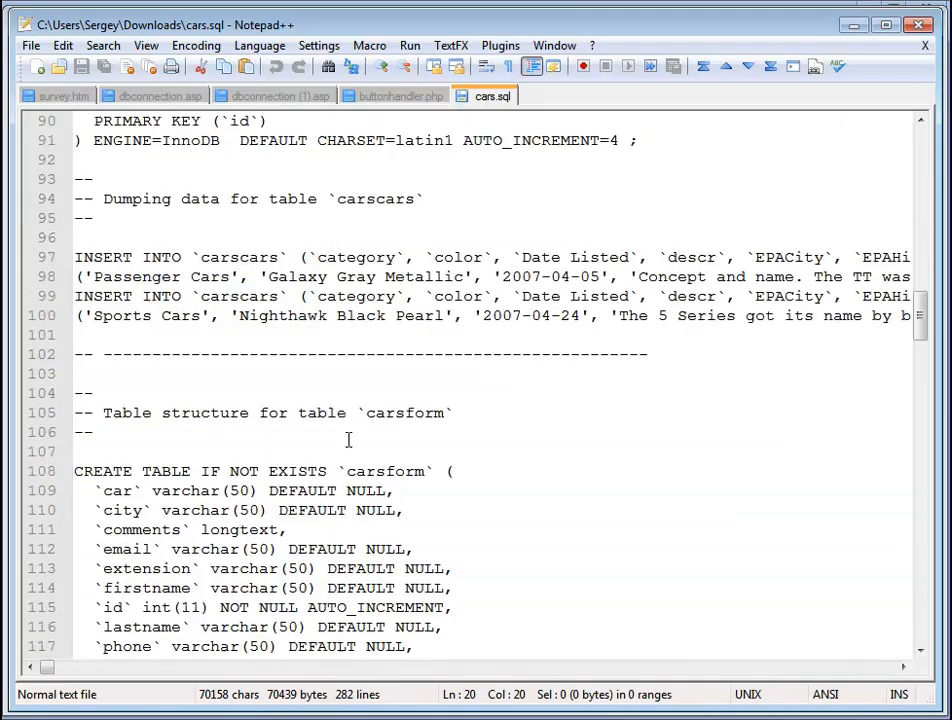
# Step: Select the entire SQL dump and switch back to the browser
pyautogui.click(258, 357)
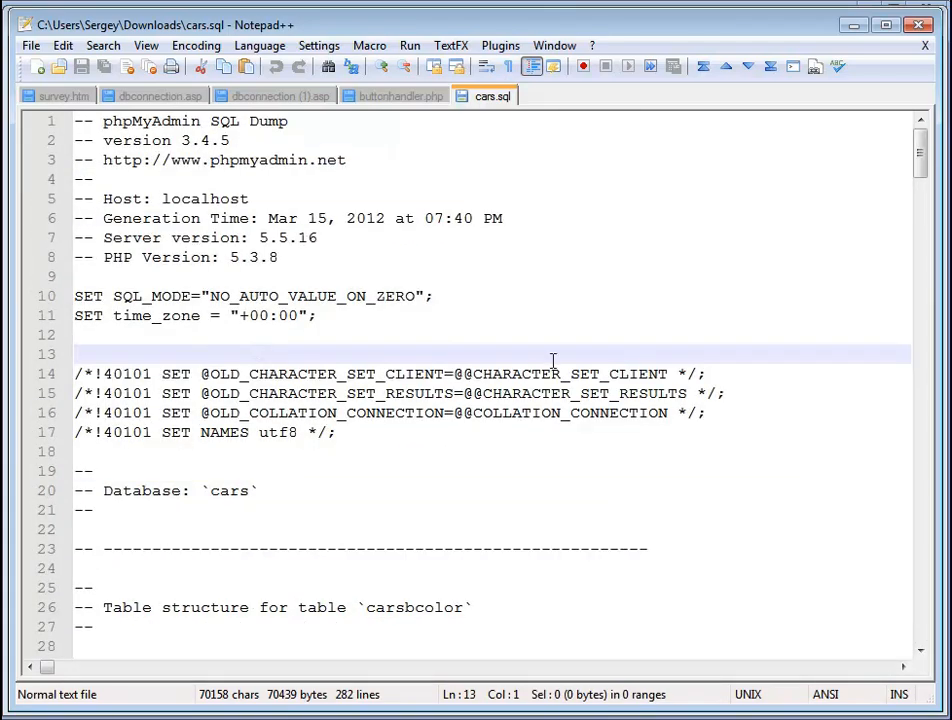
pyautogui.hotkey('ctrl', 'a')
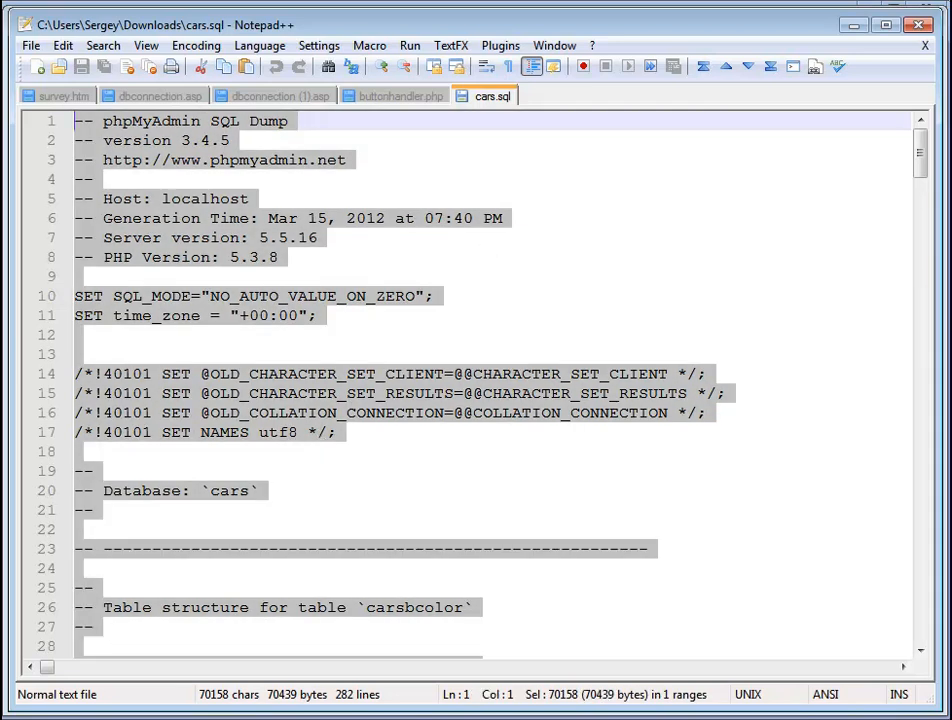
pyautogui.hotkey('alt', 'Tab')
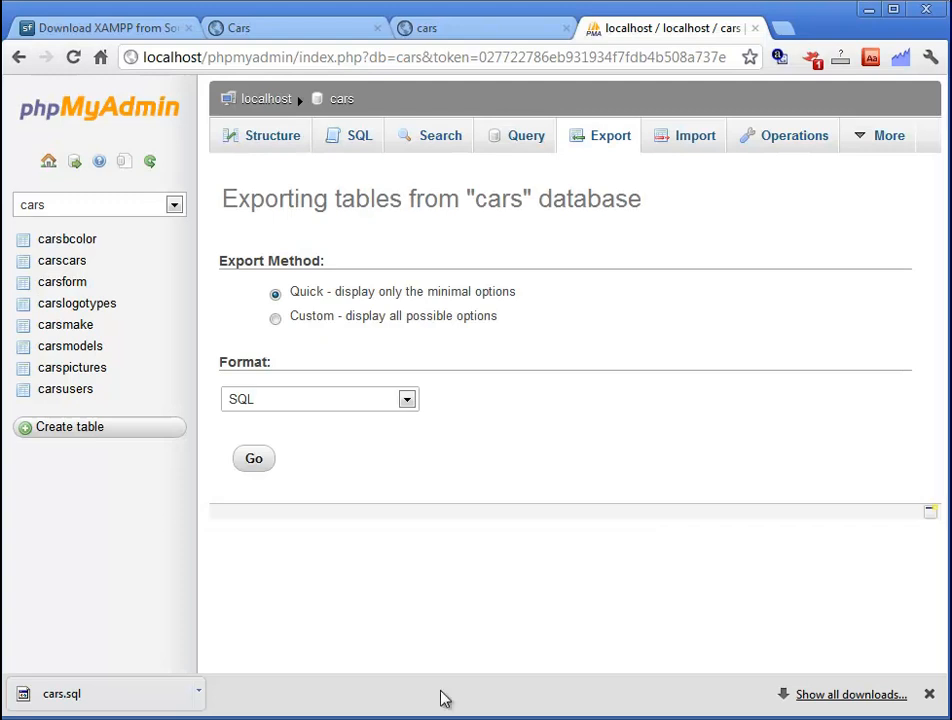
# Step: Go to inspirunner.com and log in to the Plesk hosting control panel
pyautogui.click(499, 30)
pyautogui.click(381, 55)
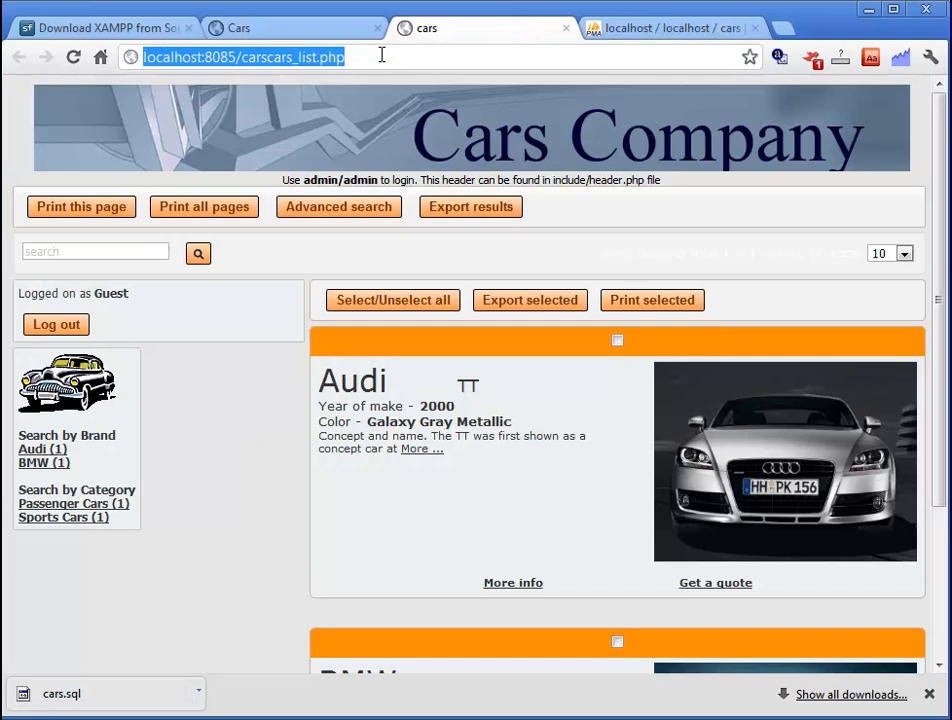
pyautogui.write('ins')
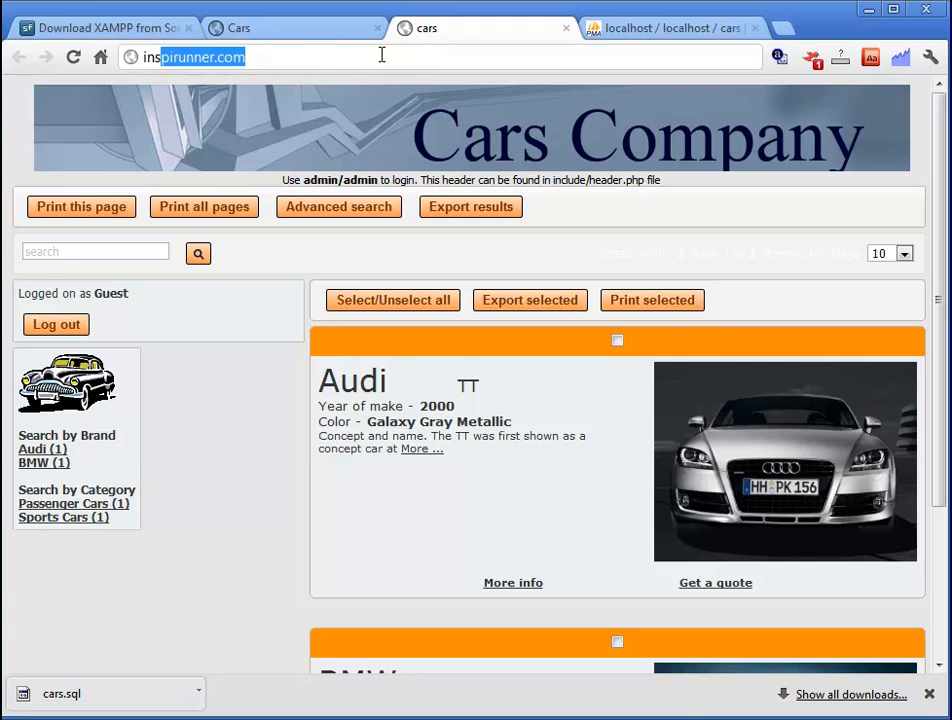
pyautogui.press('Return')
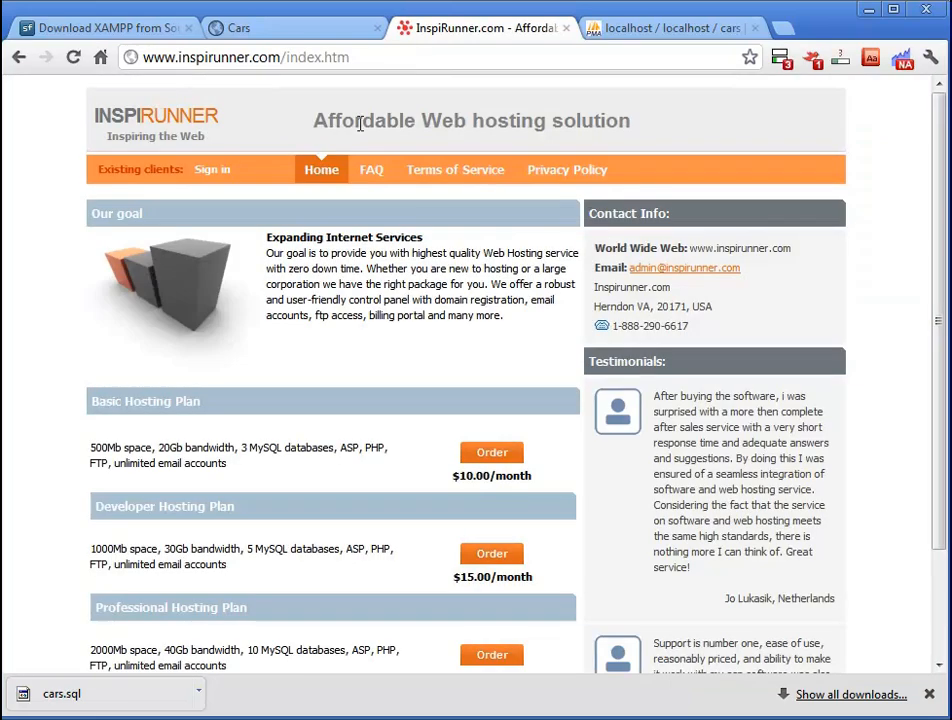
pyautogui.click(212, 172)
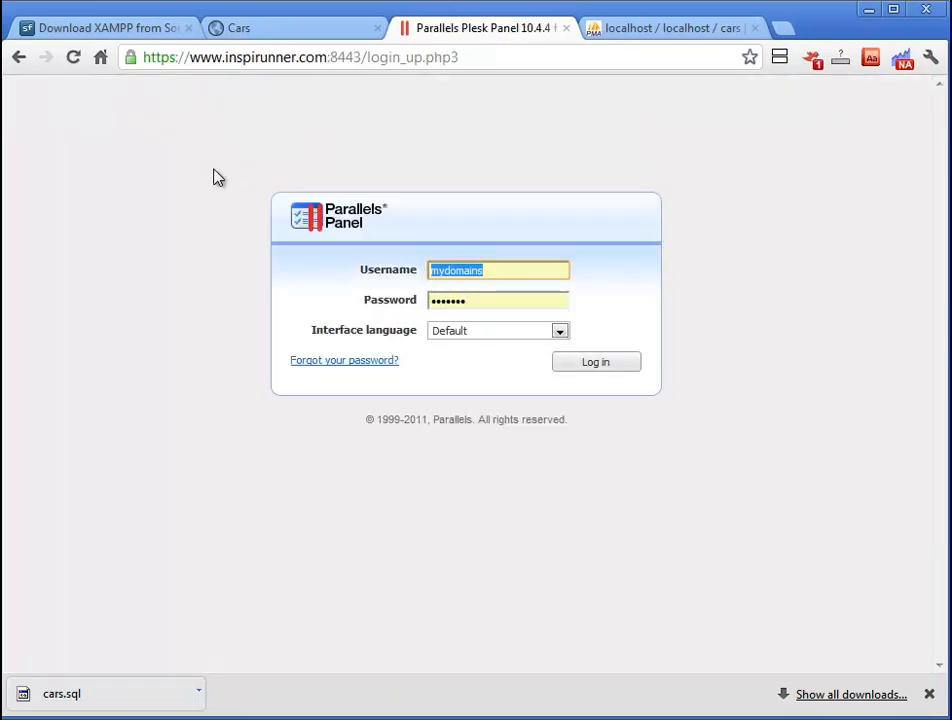
pyautogui.click(598, 366)
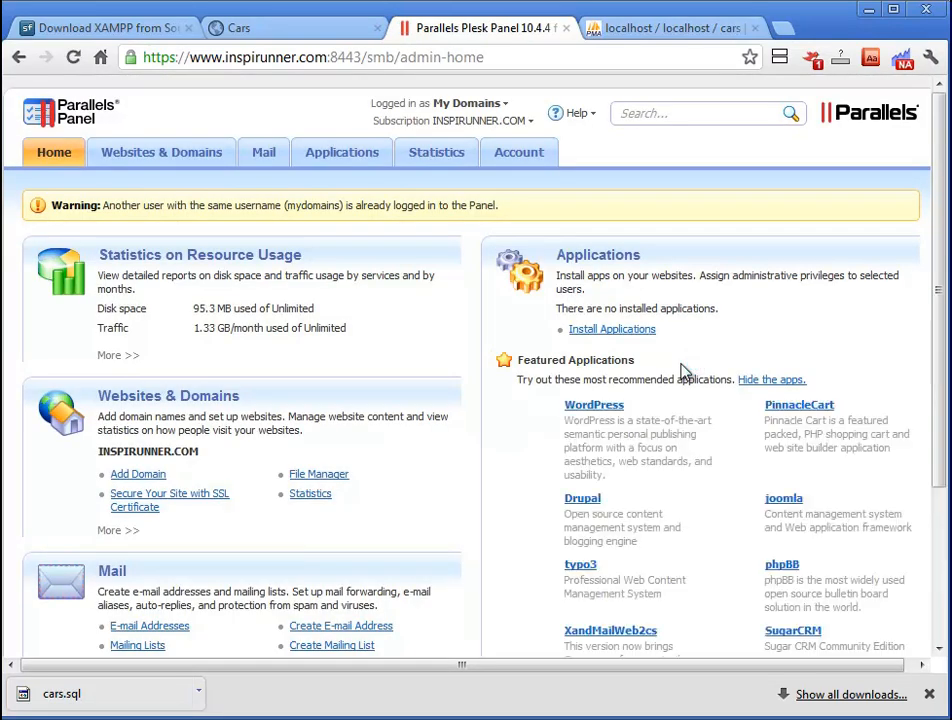
# Step: Open Websites & Domains > Databases and start the Add New Database form
pyautogui.scroll(-2, 478, 329)
pyautogui.scroll(2, 478, 329)
pyautogui.click(163, 157)
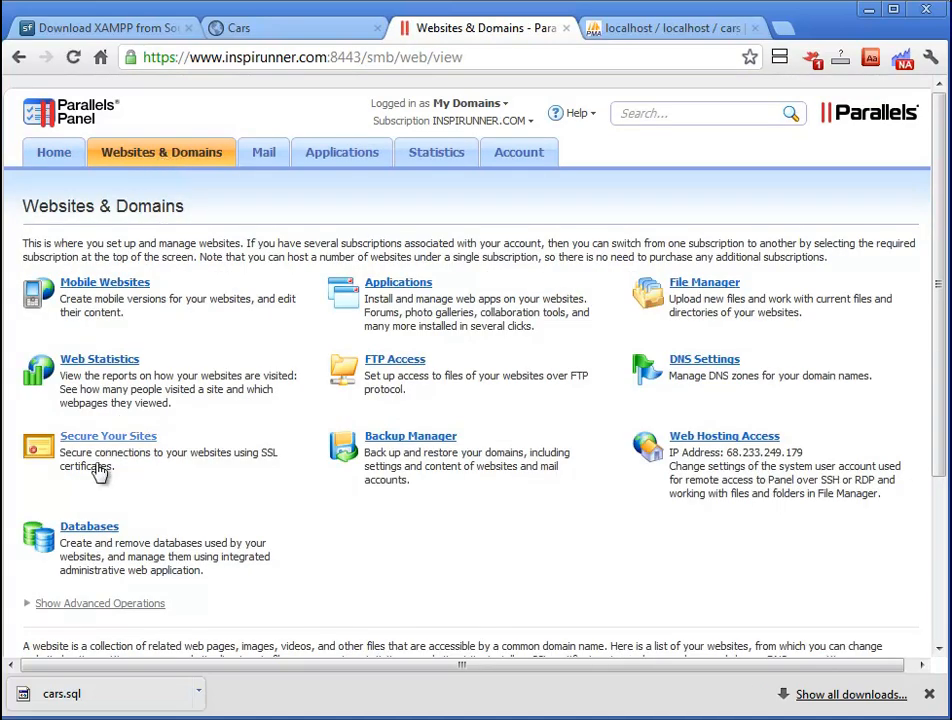
pyautogui.click(89, 530)
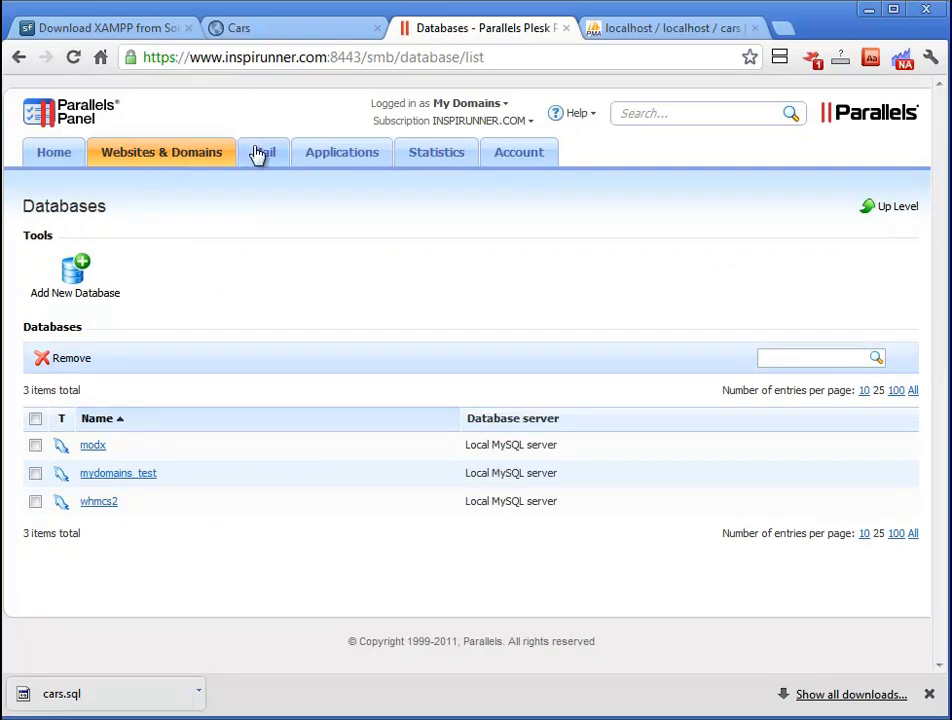
pyautogui.click(80, 270)
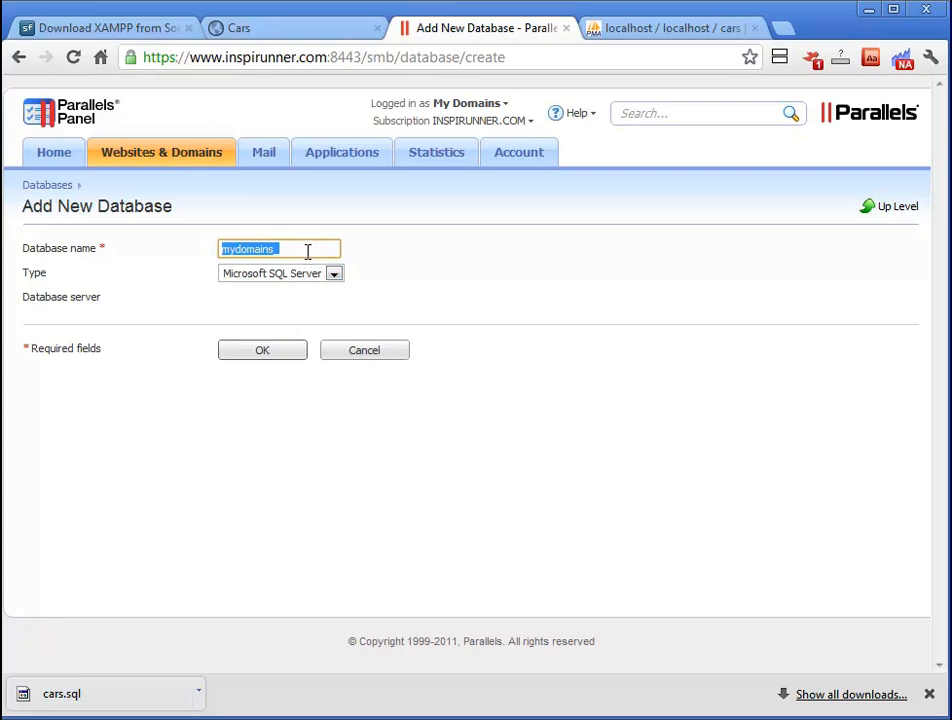
# Step: Create a MySQL database named mydomains_cars
pyautogui.click(317, 249)
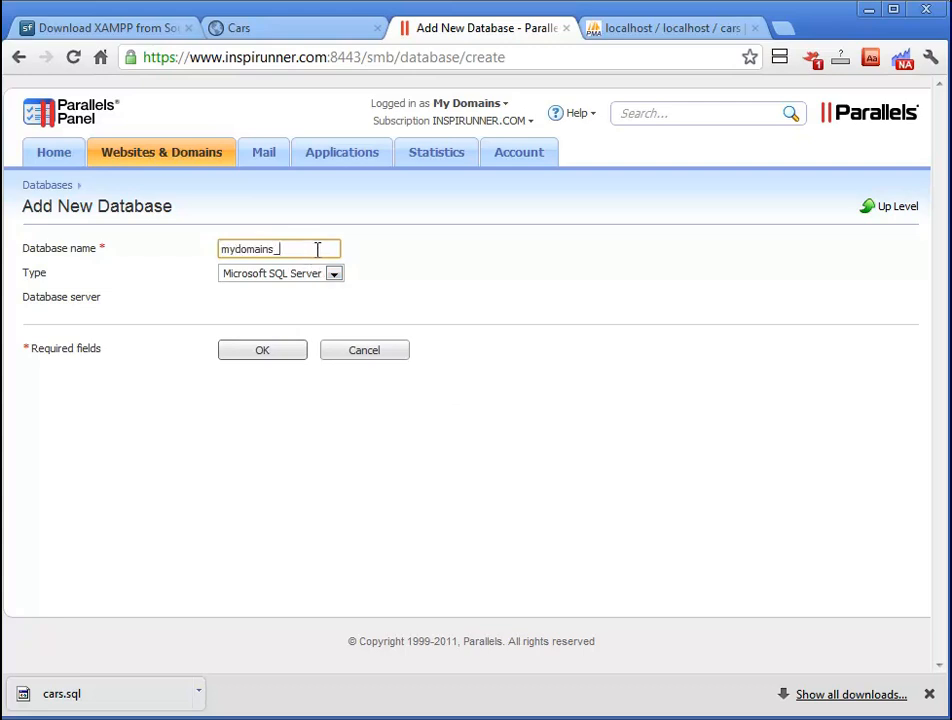
pyautogui.click(289, 273)
pyautogui.click(265, 302)
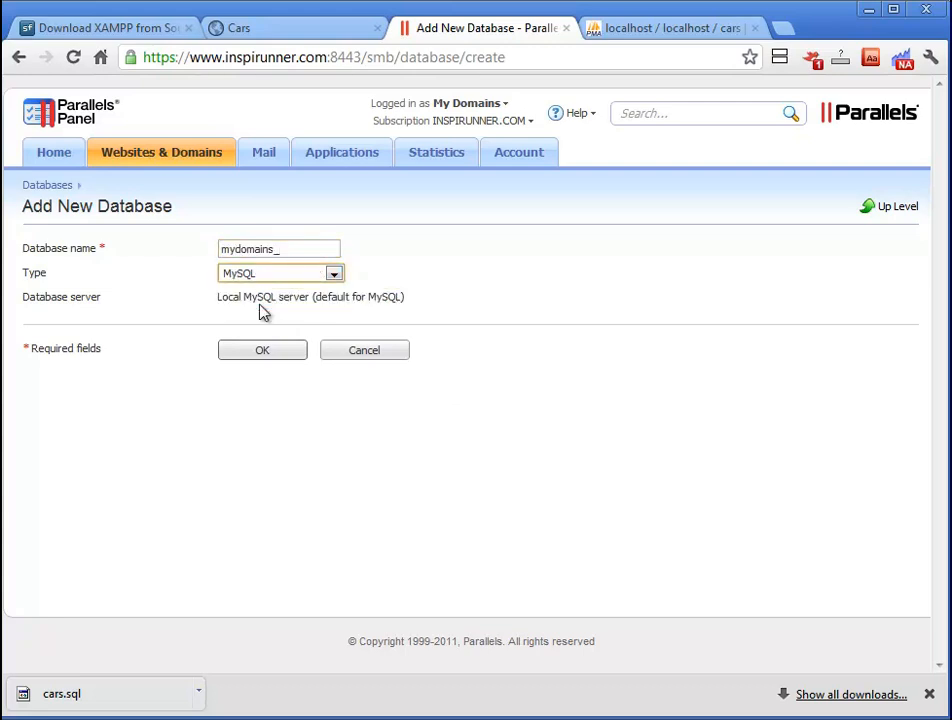
pyautogui.click(315, 252)
pyautogui.write('cars')
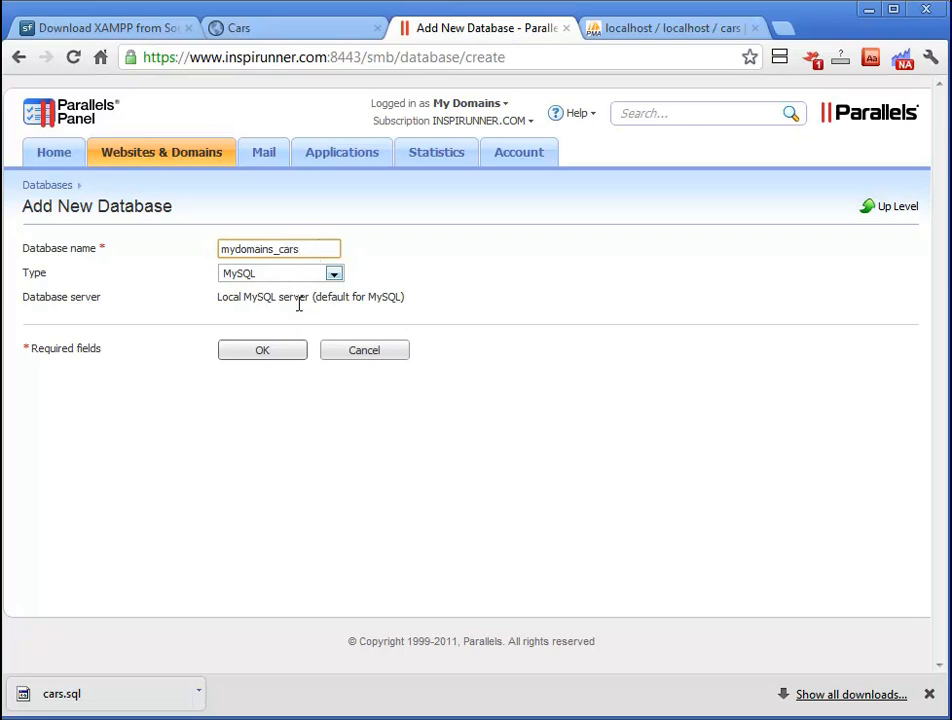
pyautogui.click(269, 355)
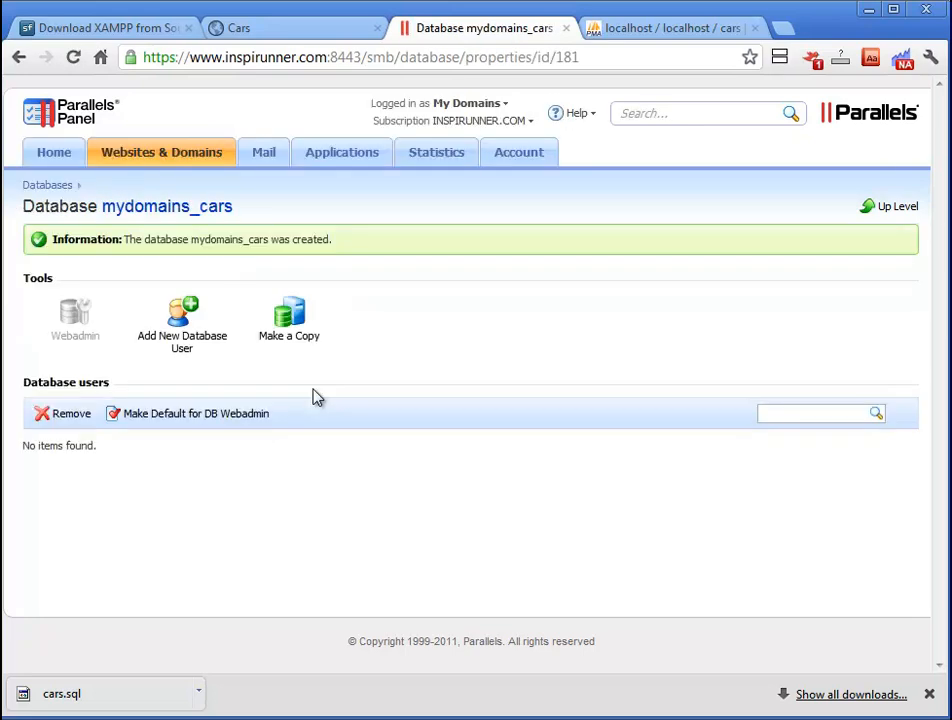
# Step: Add a new database user with its name and password to mydomains_cars
pyautogui.click(181, 335)
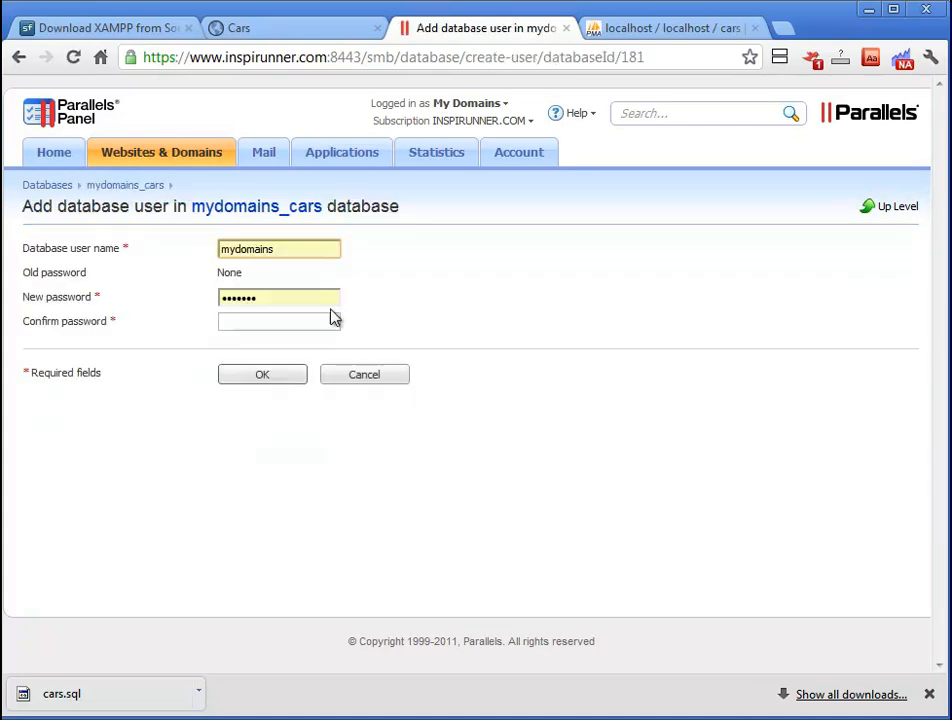
pyautogui.doubleClick(268, 249)
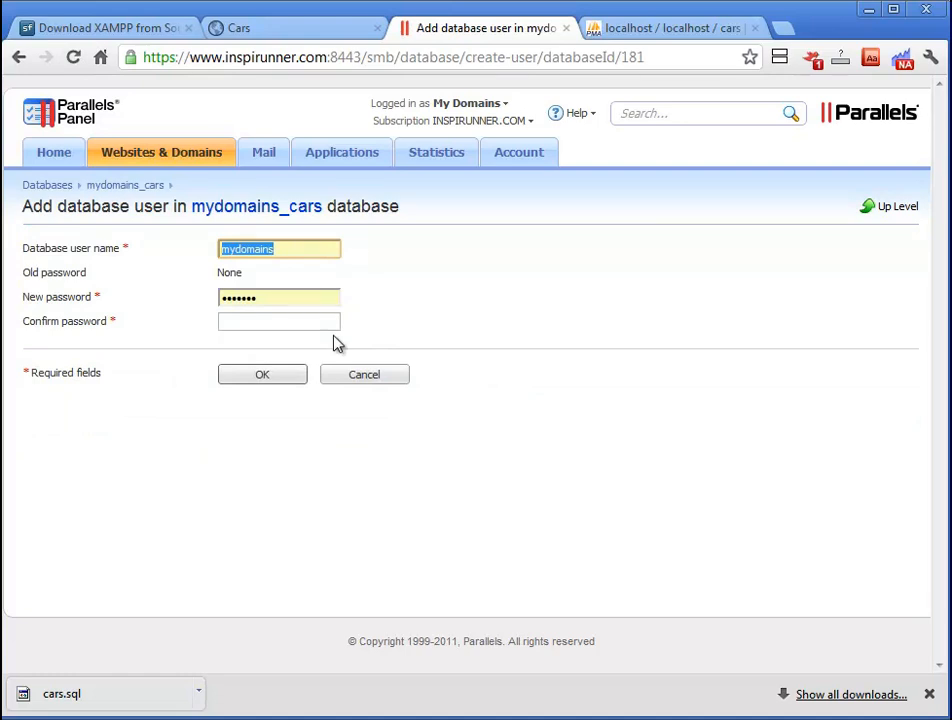
pyautogui.write('test')
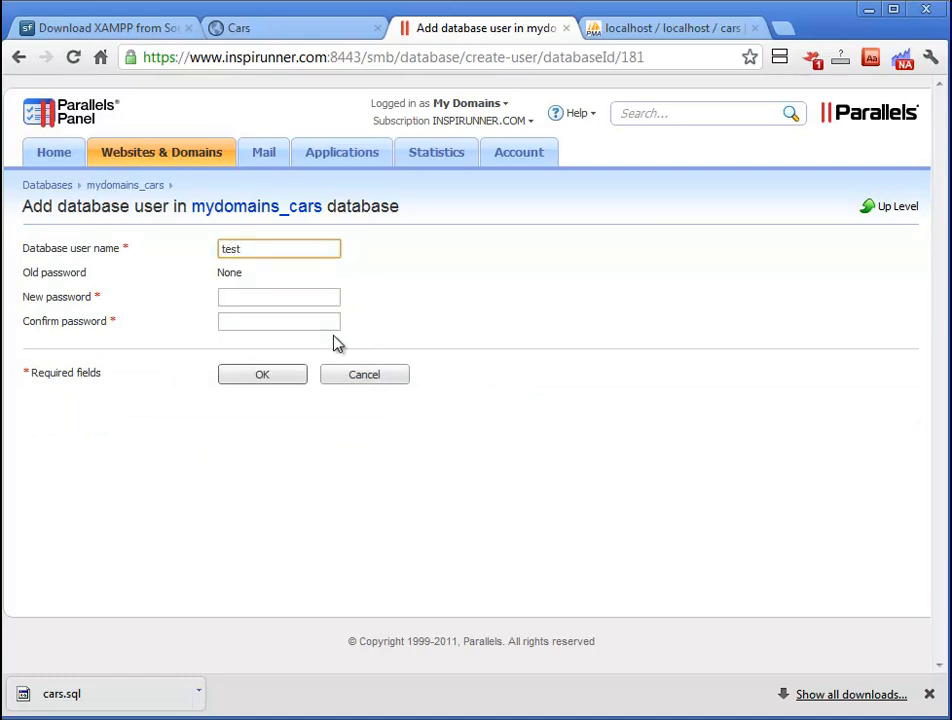
pyautogui.press('Tab')
pyautogui.write('test')
pyautogui.press('Tab')
pyautogui.write('test')
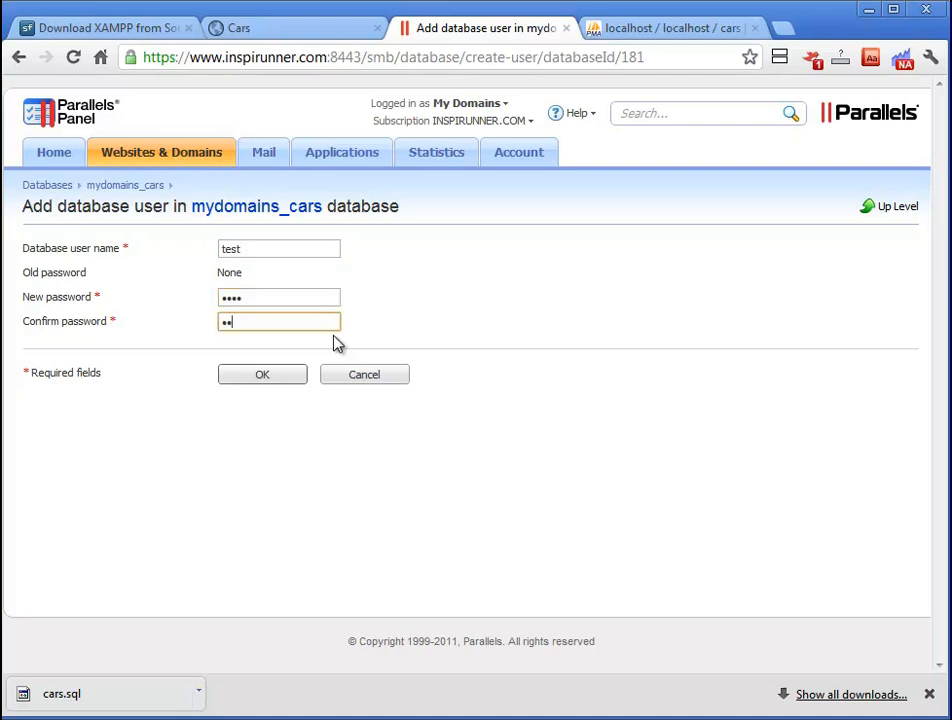
pyautogui.click(263, 376)
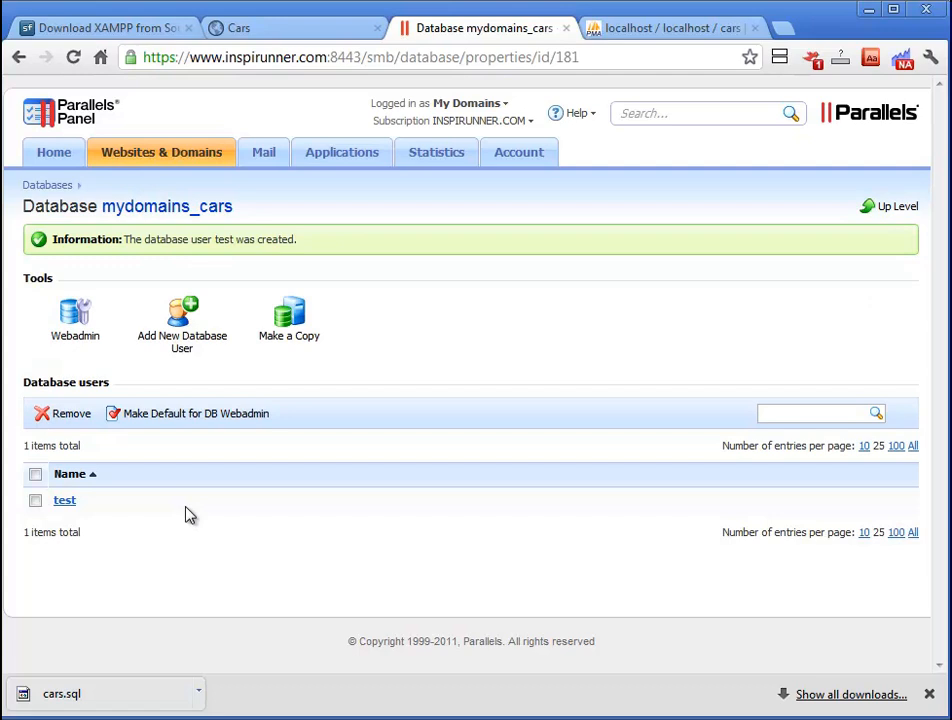
# Step: Open the mydomains_cars database in the server's phpMyAdmin and go to its SQL tab
pyautogui.click(75, 320)
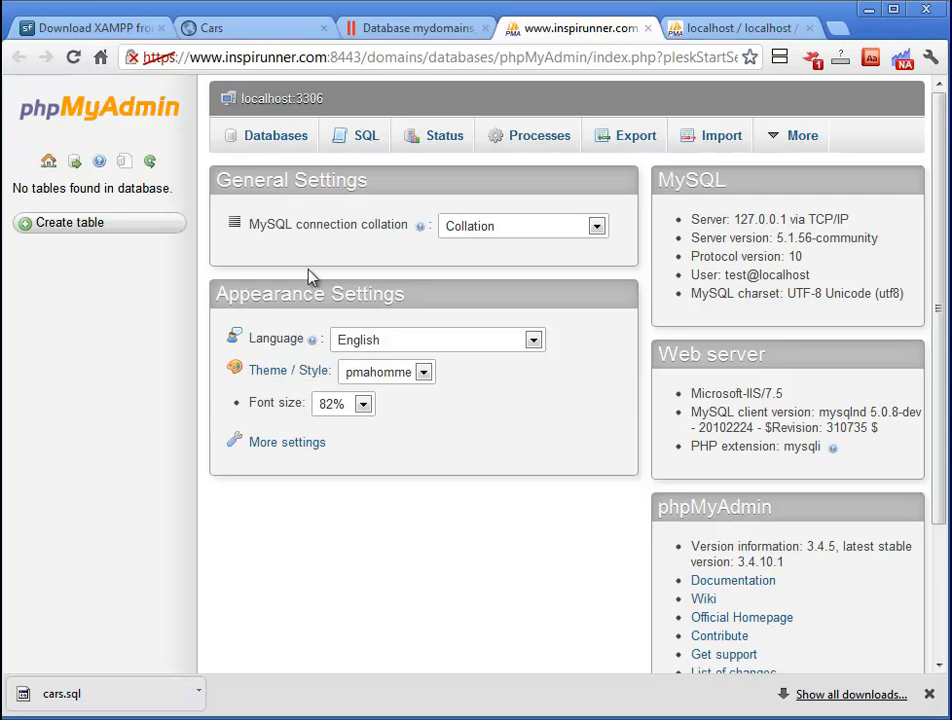
pyautogui.click(362, 140)
pyautogui.click(268, 143)
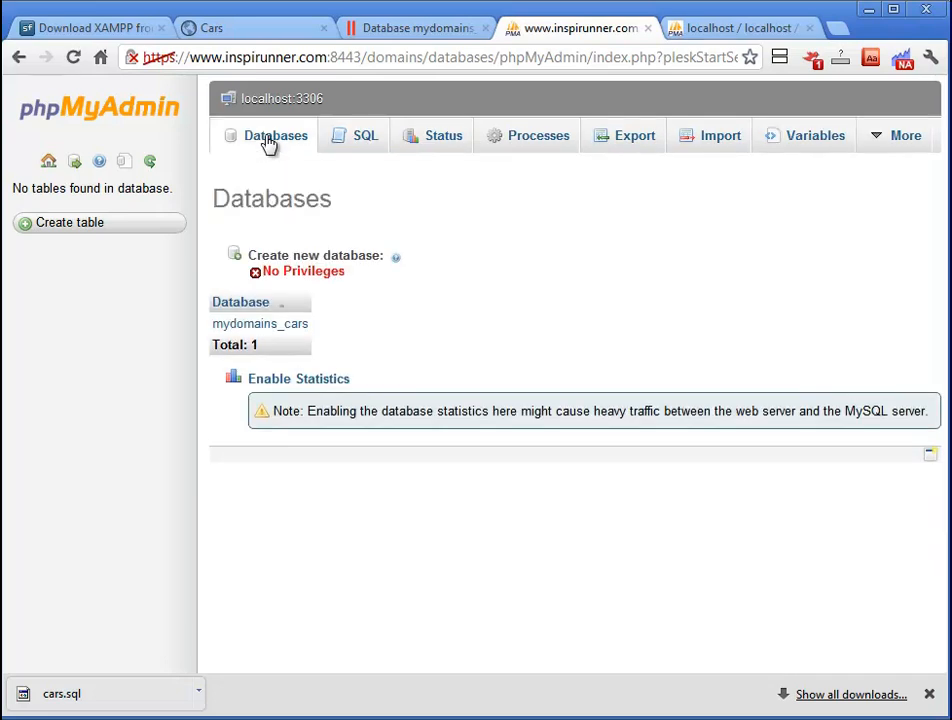
pyautogui.click(268, 324)
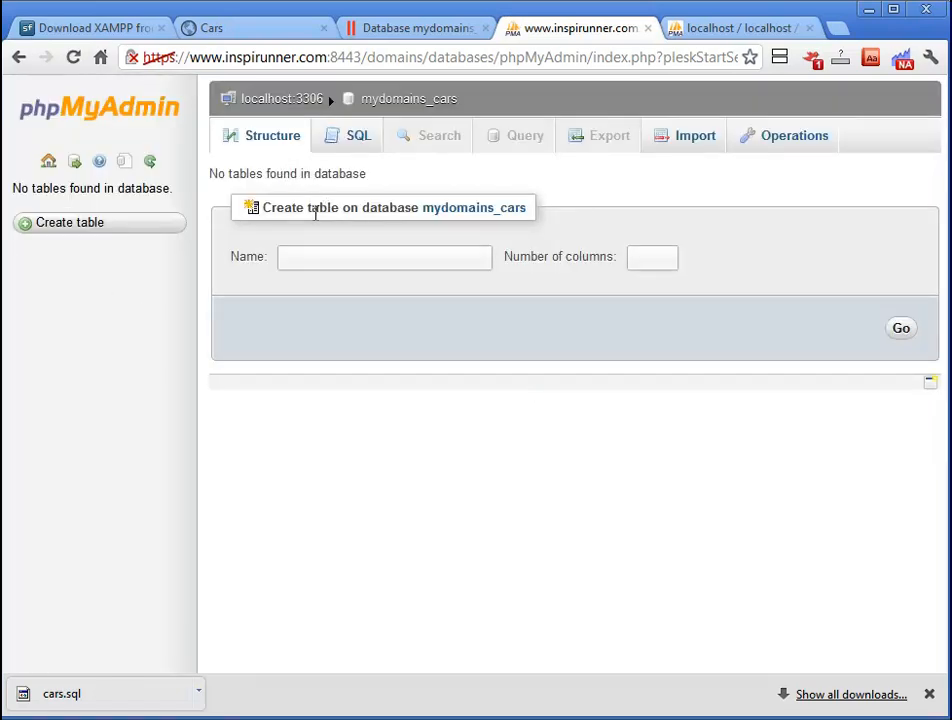
pyautogui.click(355, 143)
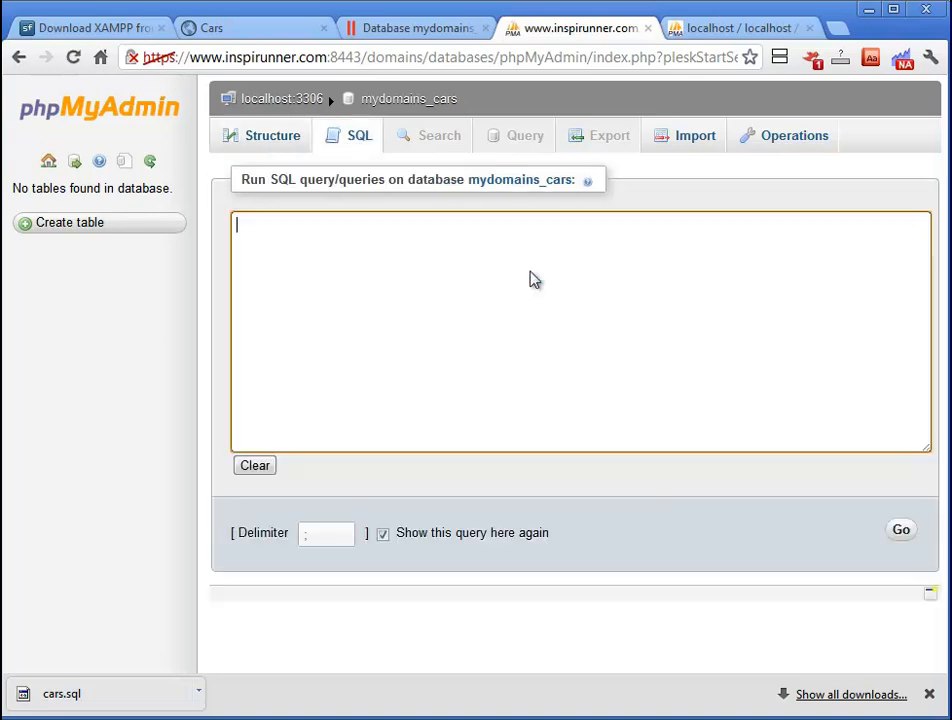
# Step: Run the pasted cars SQL dump in phpMyAdmin, then return to PHPRunner's output directory page
pyautogui.rightClick(377, 290)
pyautogui.click(425, 390)
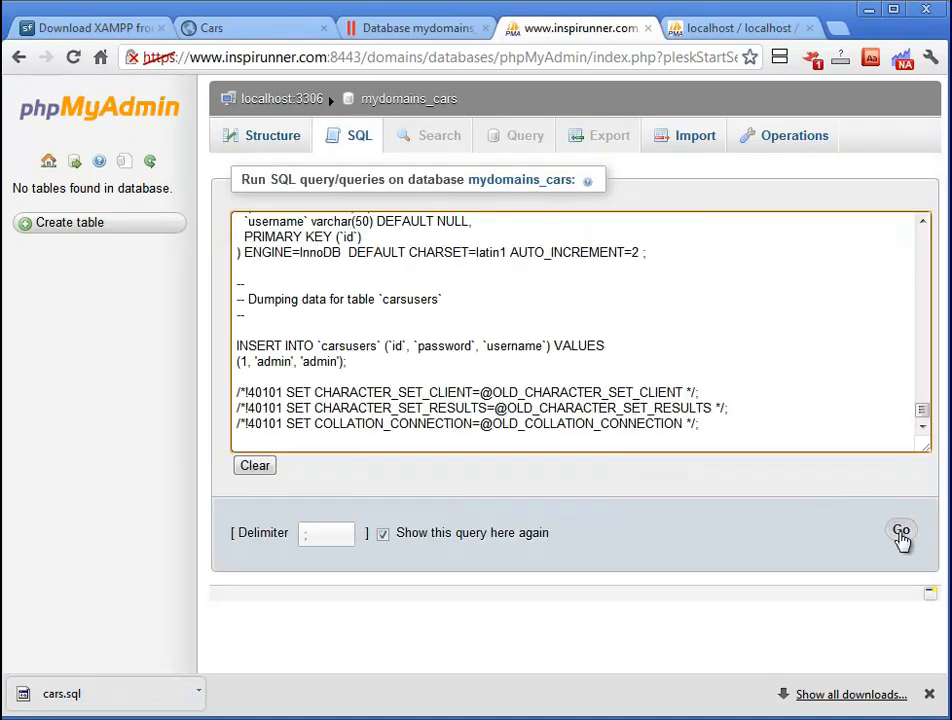
pyautogui.click(901, 533)
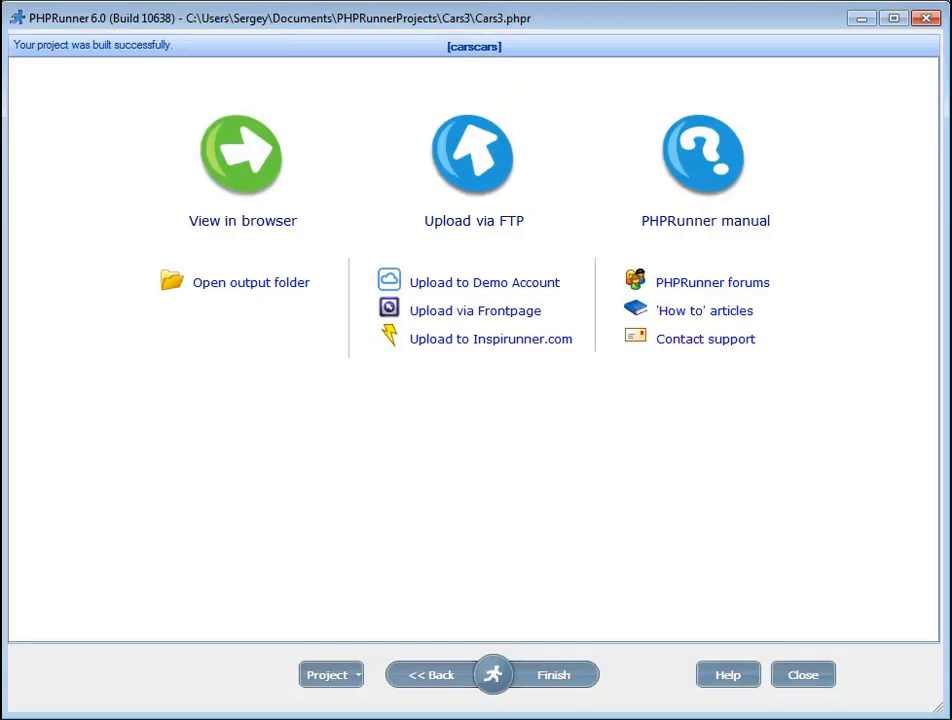
pyautogui.click(430, 677)
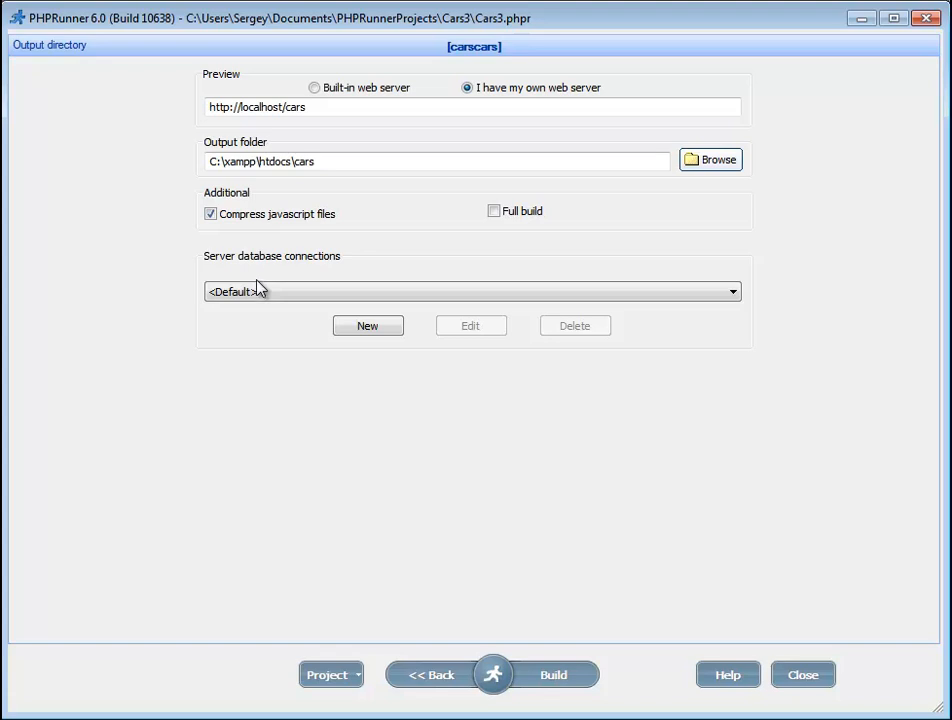
# Step: Add a server connection named Cars using database mydomains_cars and the hosted database's username and password
pyautogui.click(361, 330)
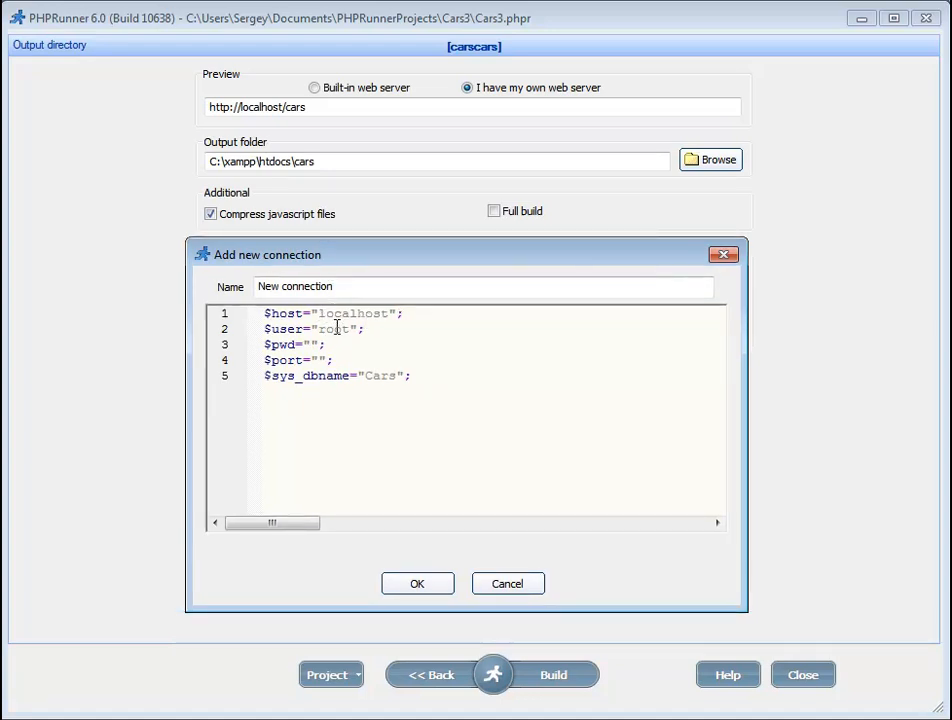
pyautogui.doubleClick(337, 328)
pyautogui.doubleClick(381, 376)
pyautogui.write('mydomains_cars')
pyautogui.doubleClick(332, 328)
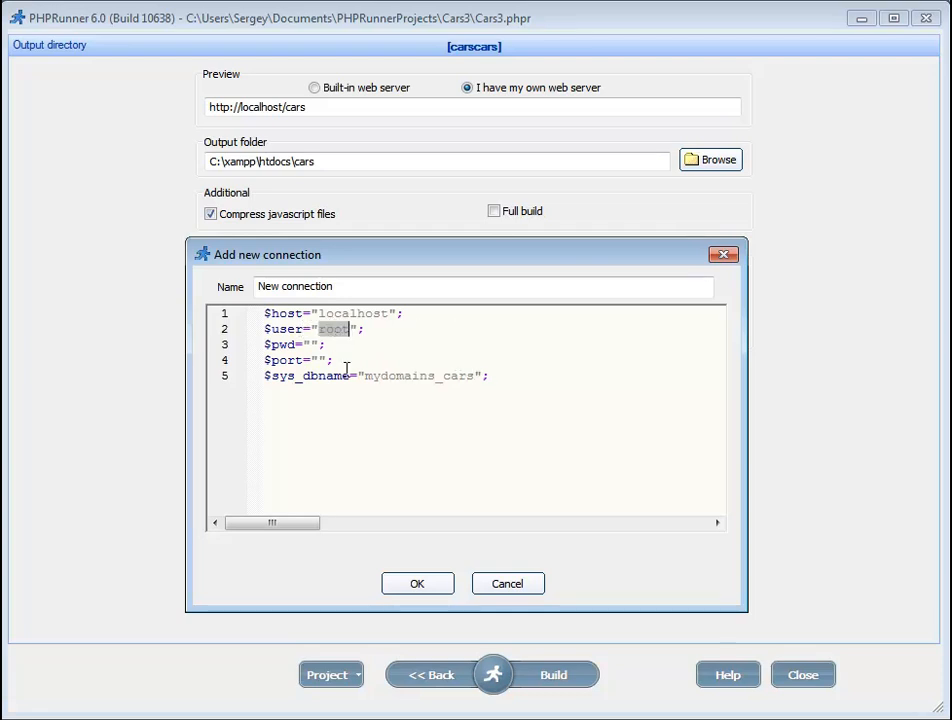
pyautogui.write('test ')
pyautogui.write('123456')
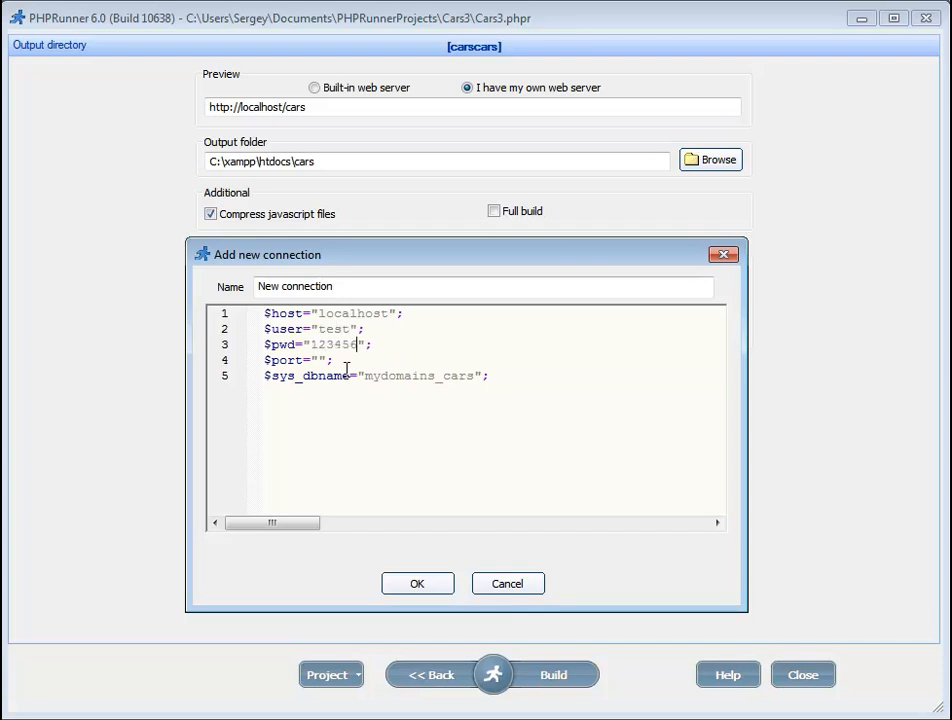
pyautogui.click(417, 586)
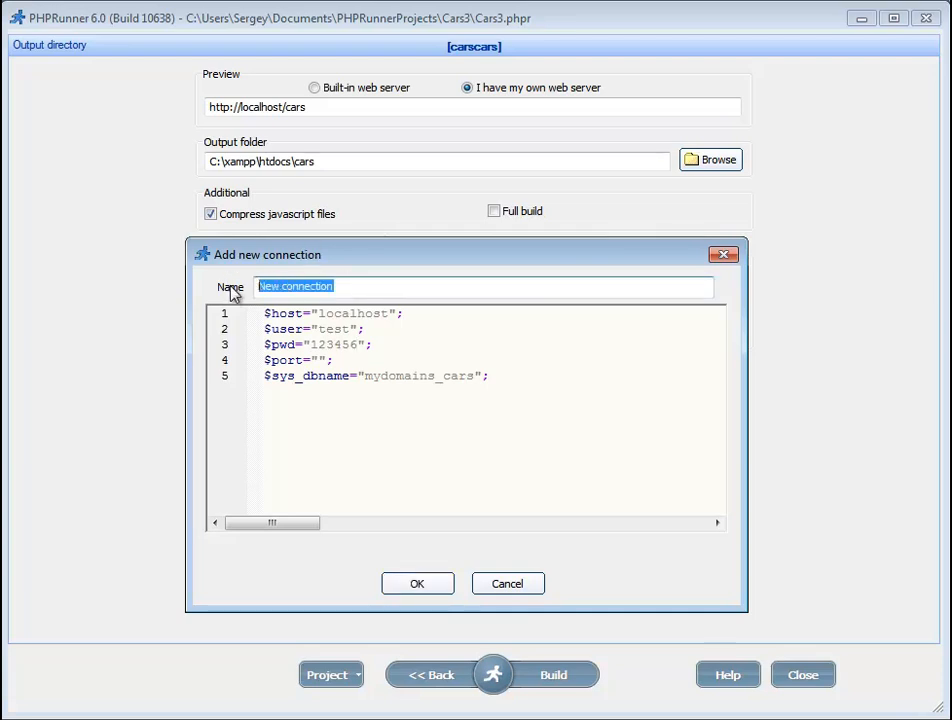
pyautogui.write('Cars')
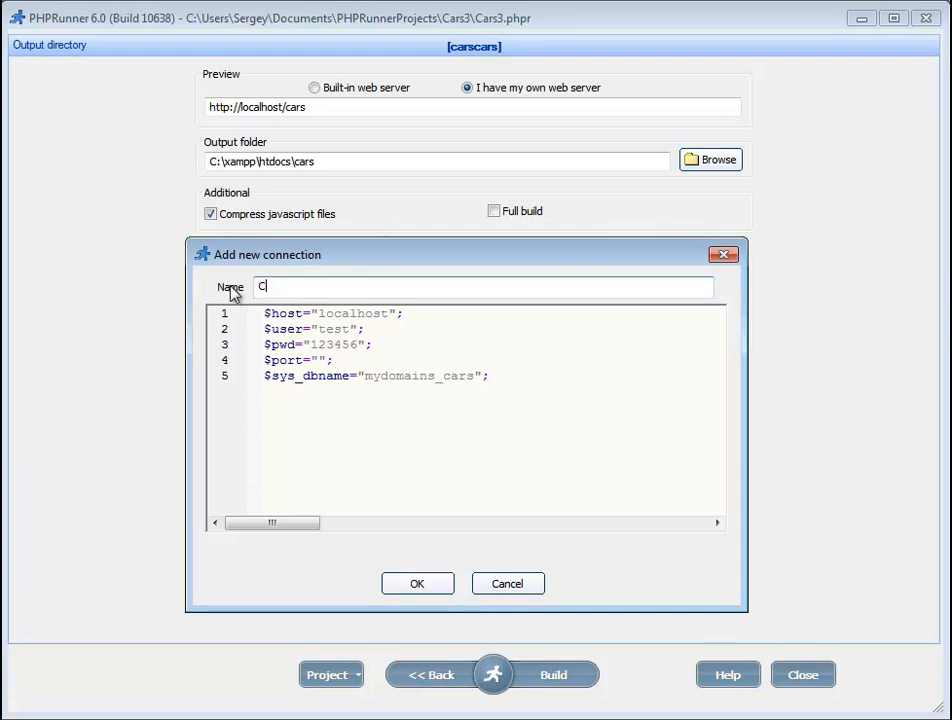
pyautogui.click(419, 588)
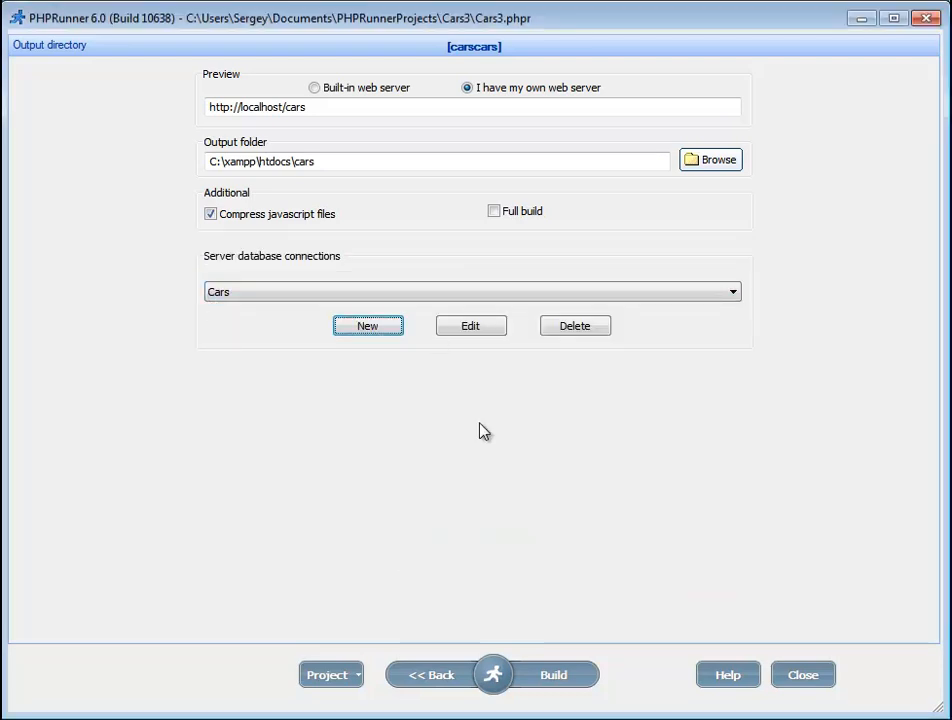
# Step: Build the project and upload it via FTP to the inspirunner.com location with its existing settings
pyautogui.click(548, 676)
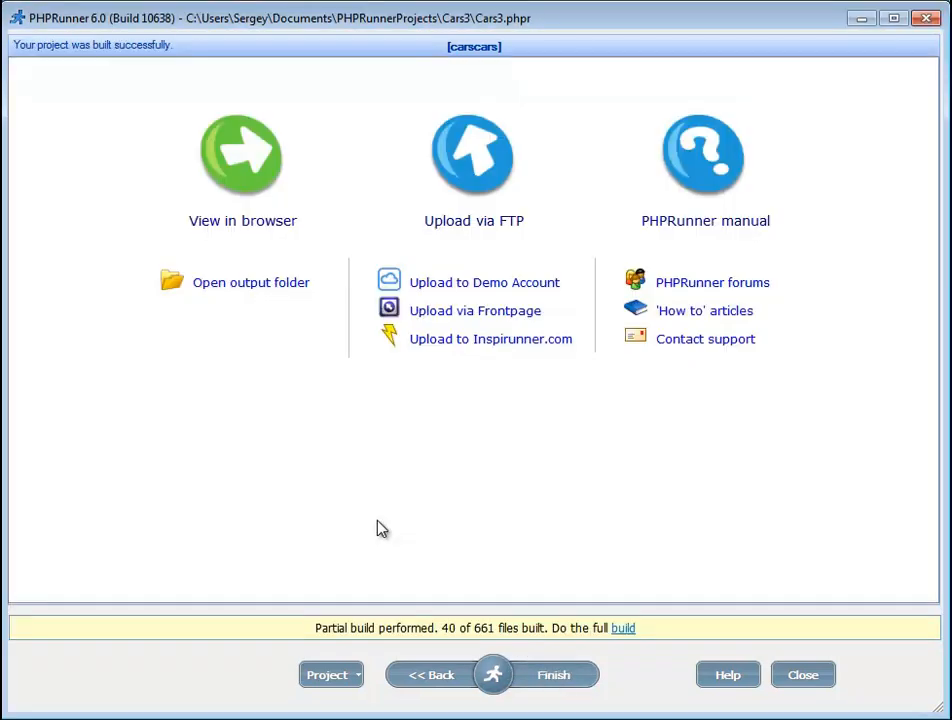
pyautogui.click(466, 228)
pyautogui.click(285, 273)
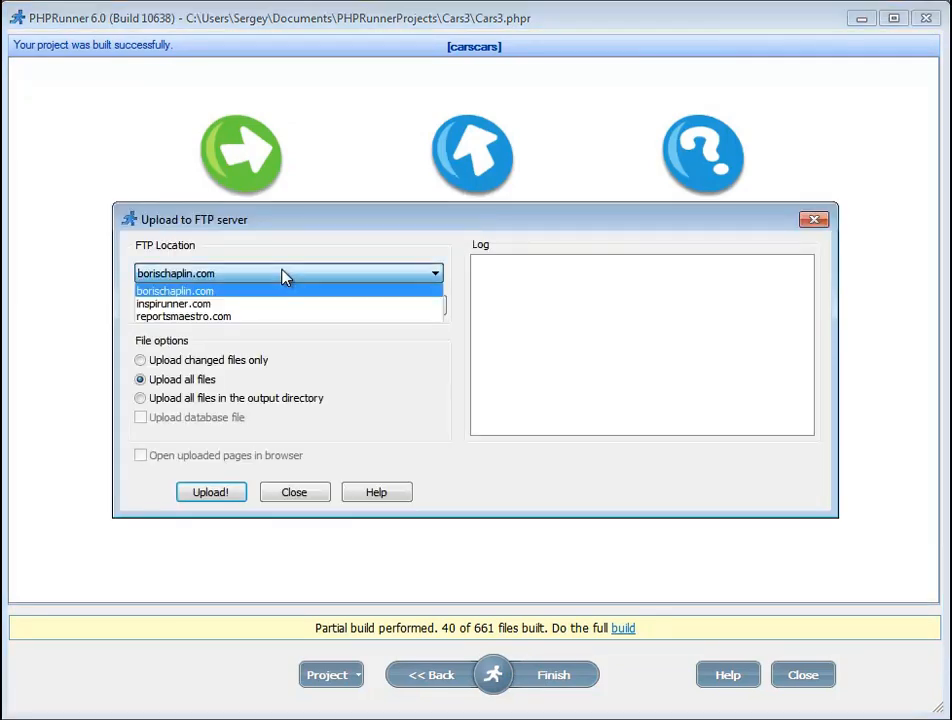
pyautogui.click(191, 304)
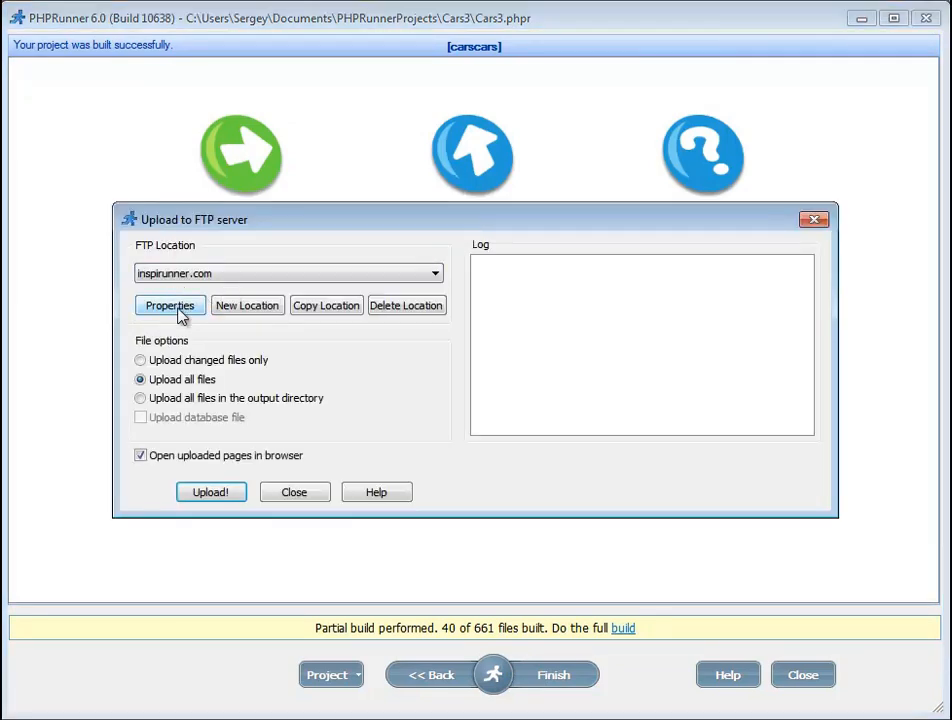
pyautogui.click(181, 312)
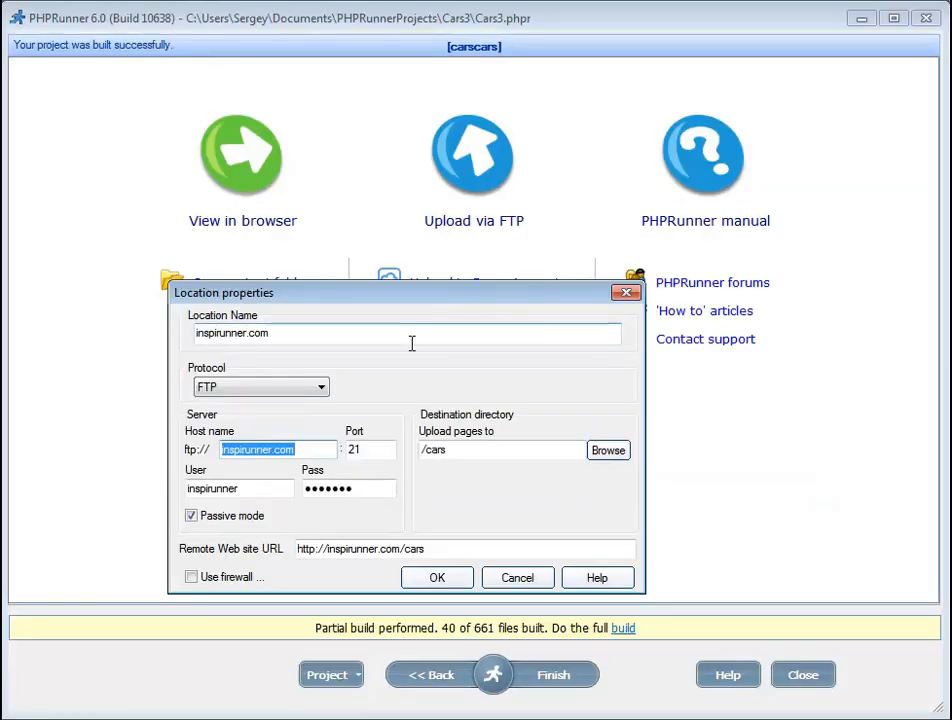
pyautogui.click(437, 580)
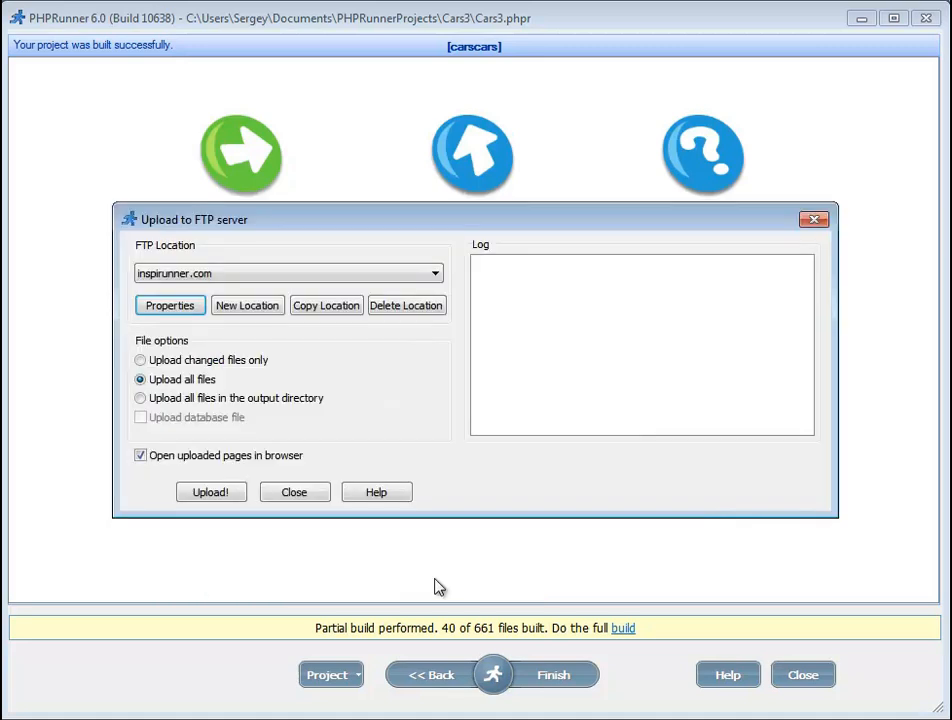
pyautogui.click(211, 494)
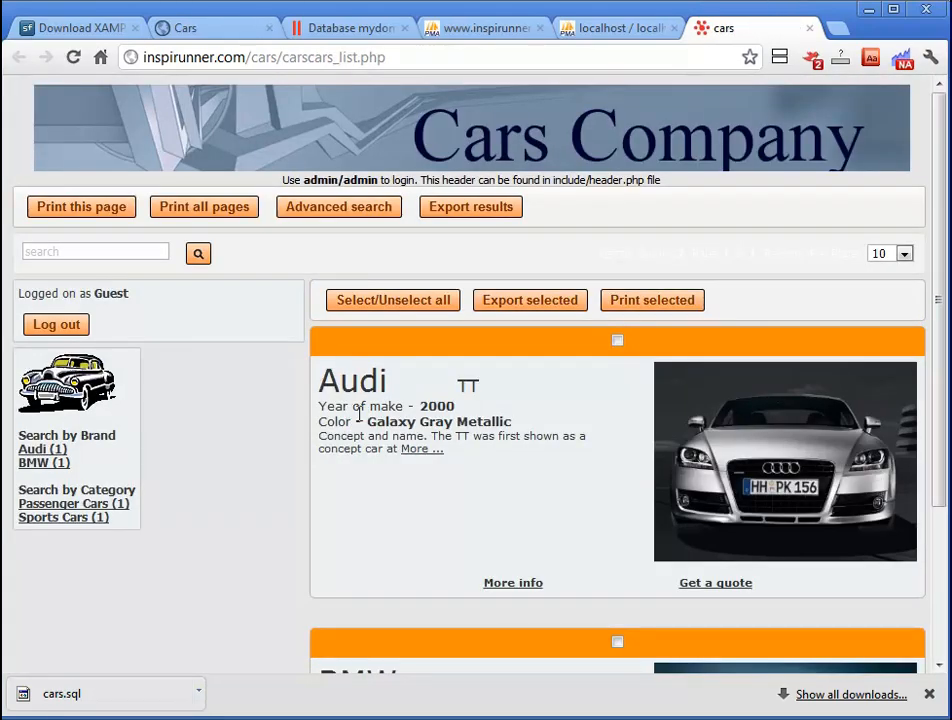
# Step: Log out of the guest session on the live Cars app
pyautogui.moveTo(398, 57); pyautogui.dragTo(137, 74)
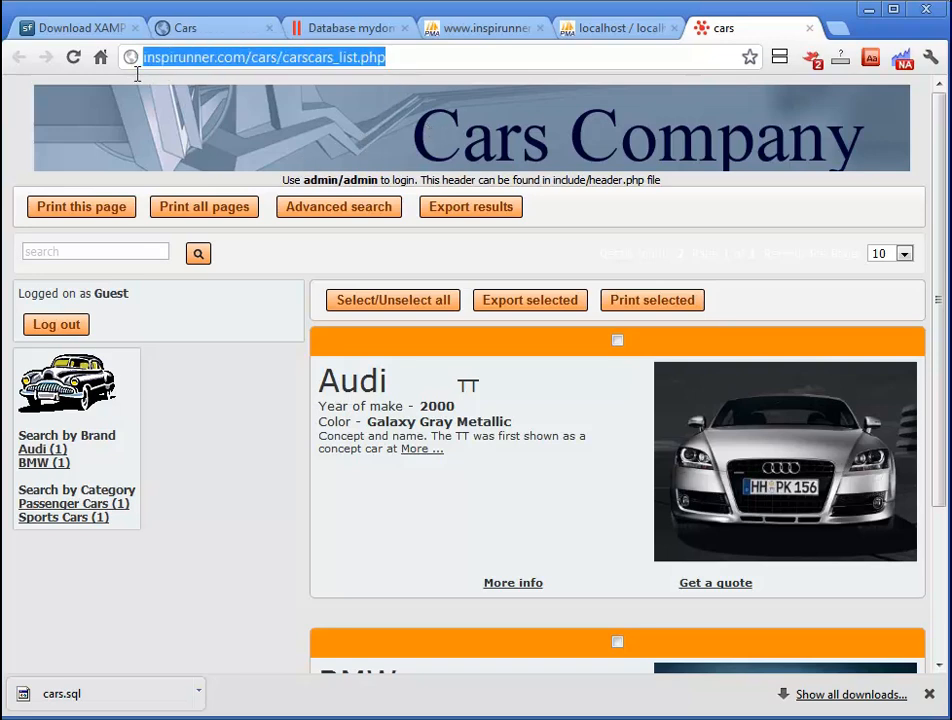
pyautogui.click(223, 429)
pyautogui.scroll(-2, 218, 417)
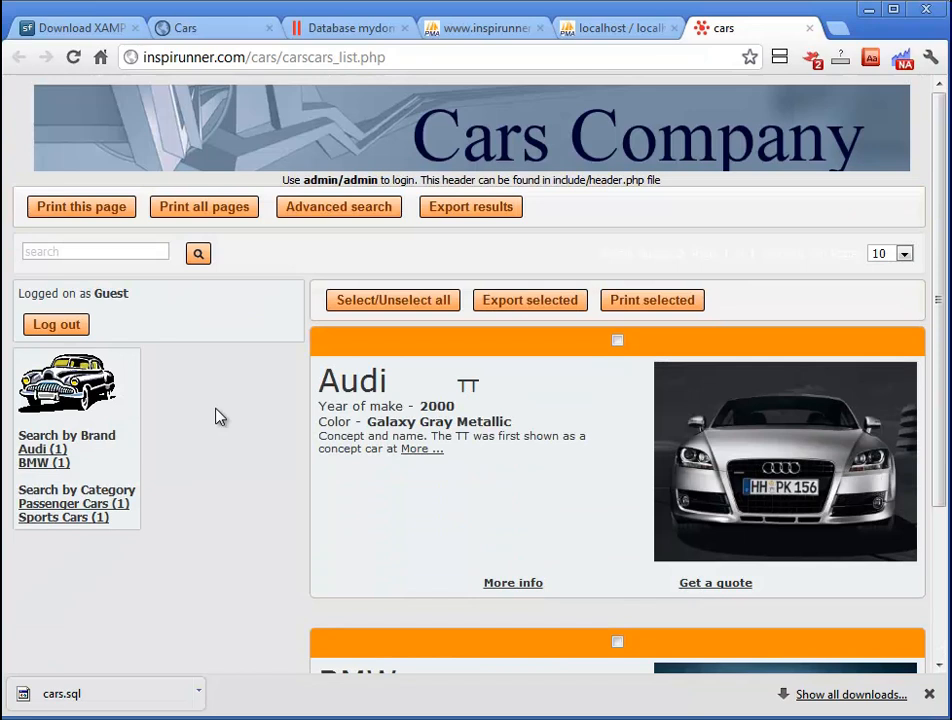
pyautogui.click(68, 330)
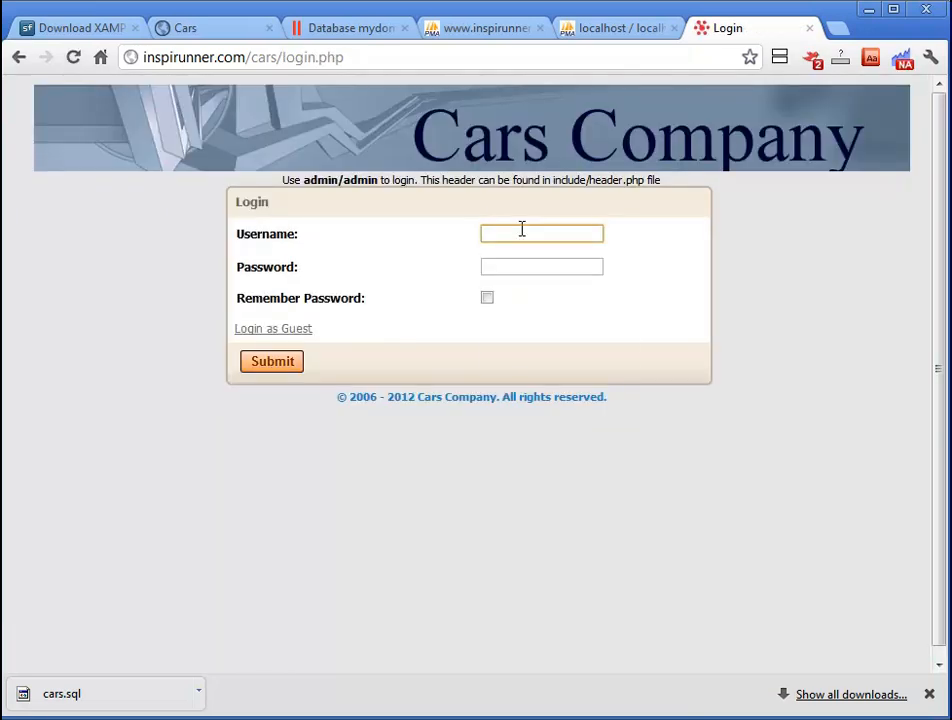
# Step: Log in with the administrator credentials and open the Add new form for make records
pyautogui.click(521, 231)
pyautogui.write('admin')
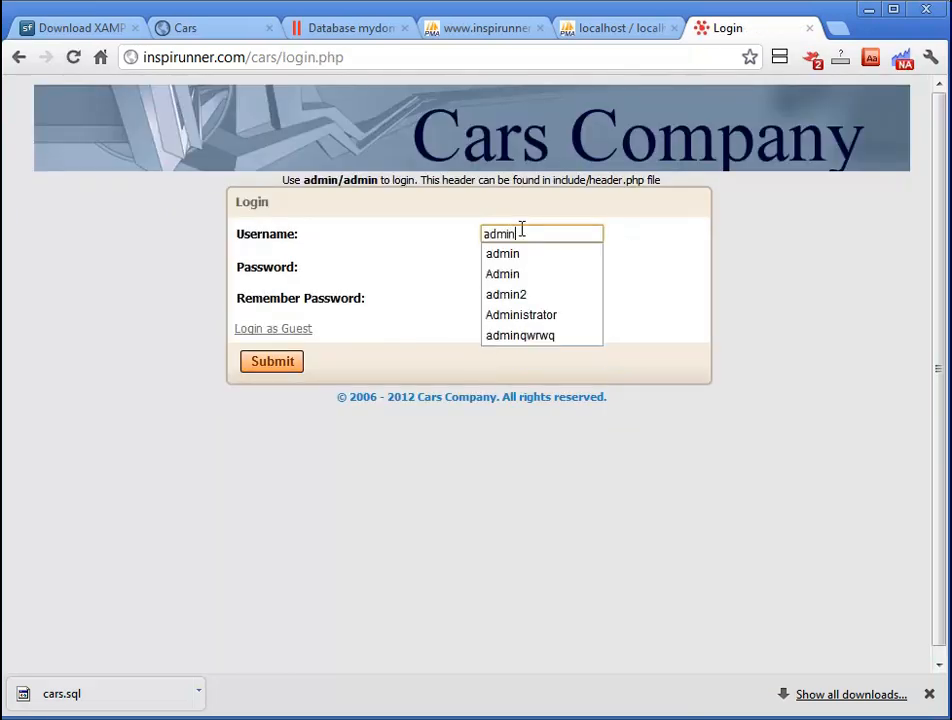
pyautogui.press('Tab')
pyautogui.write('admin')
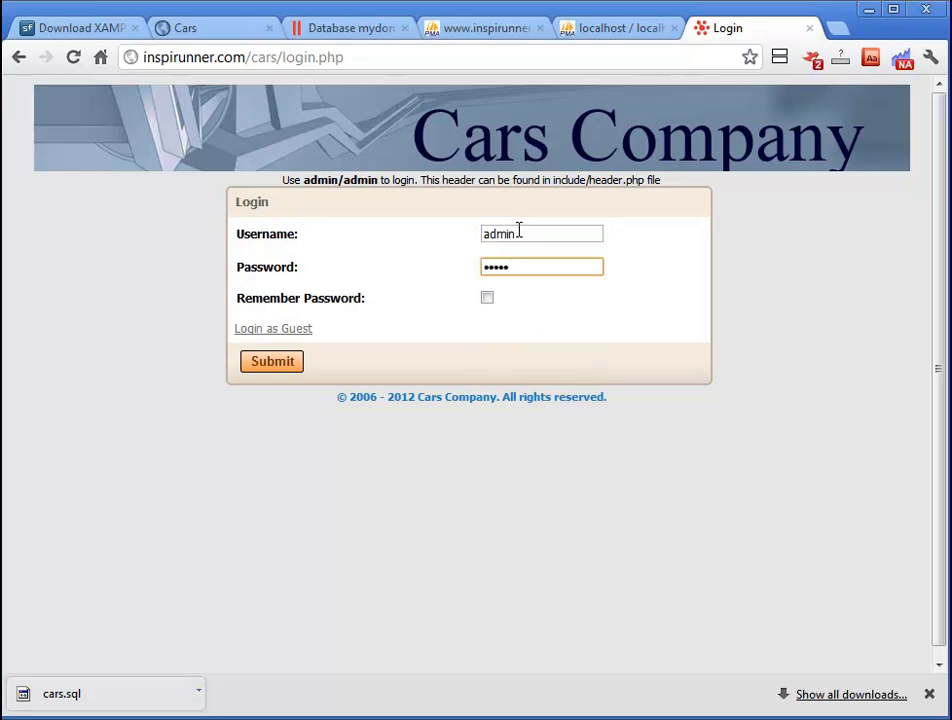
pyautogui.click(268, 366)
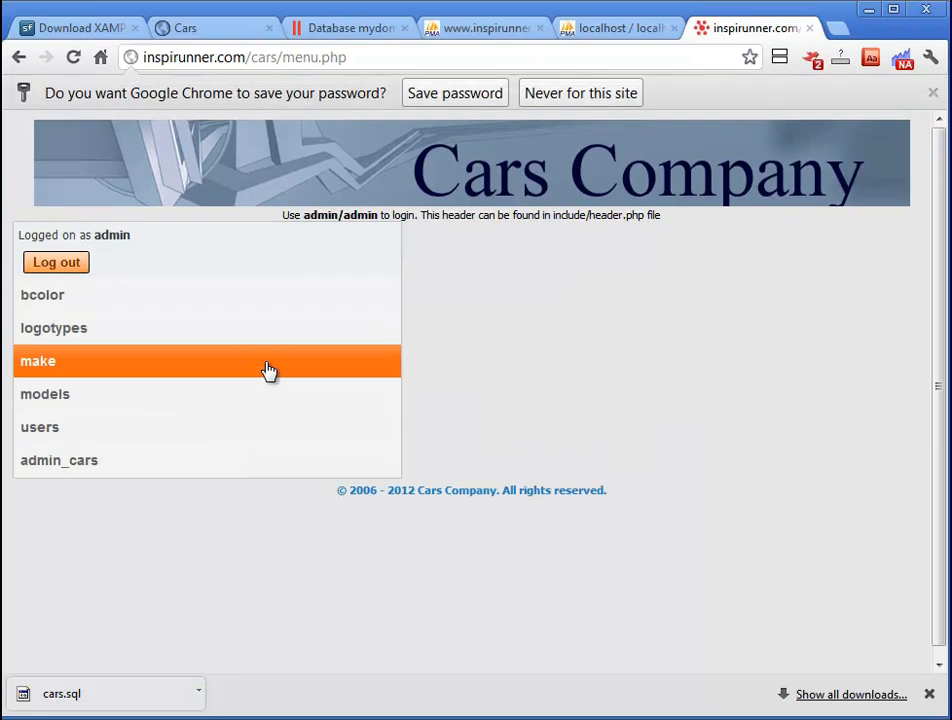
pyautogui.click(40, 362)
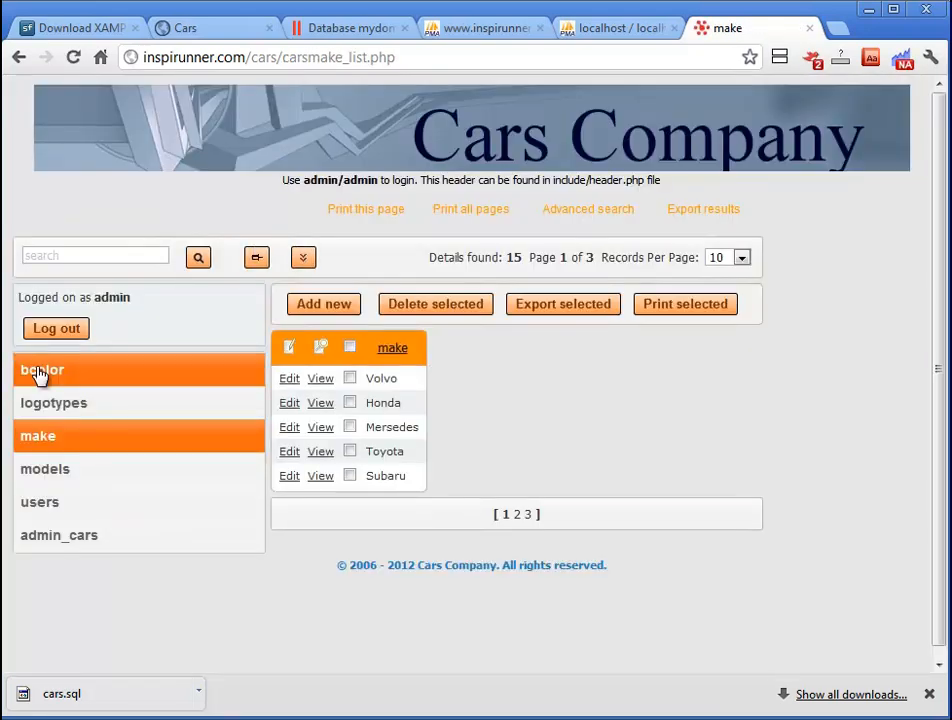
pyautogui.click(329, 312)
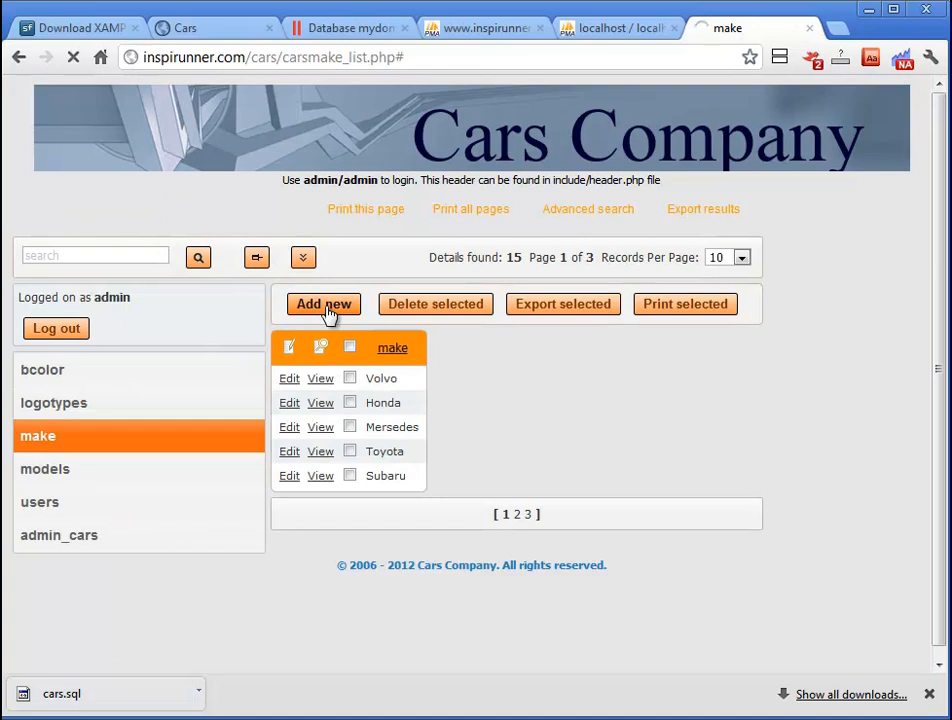